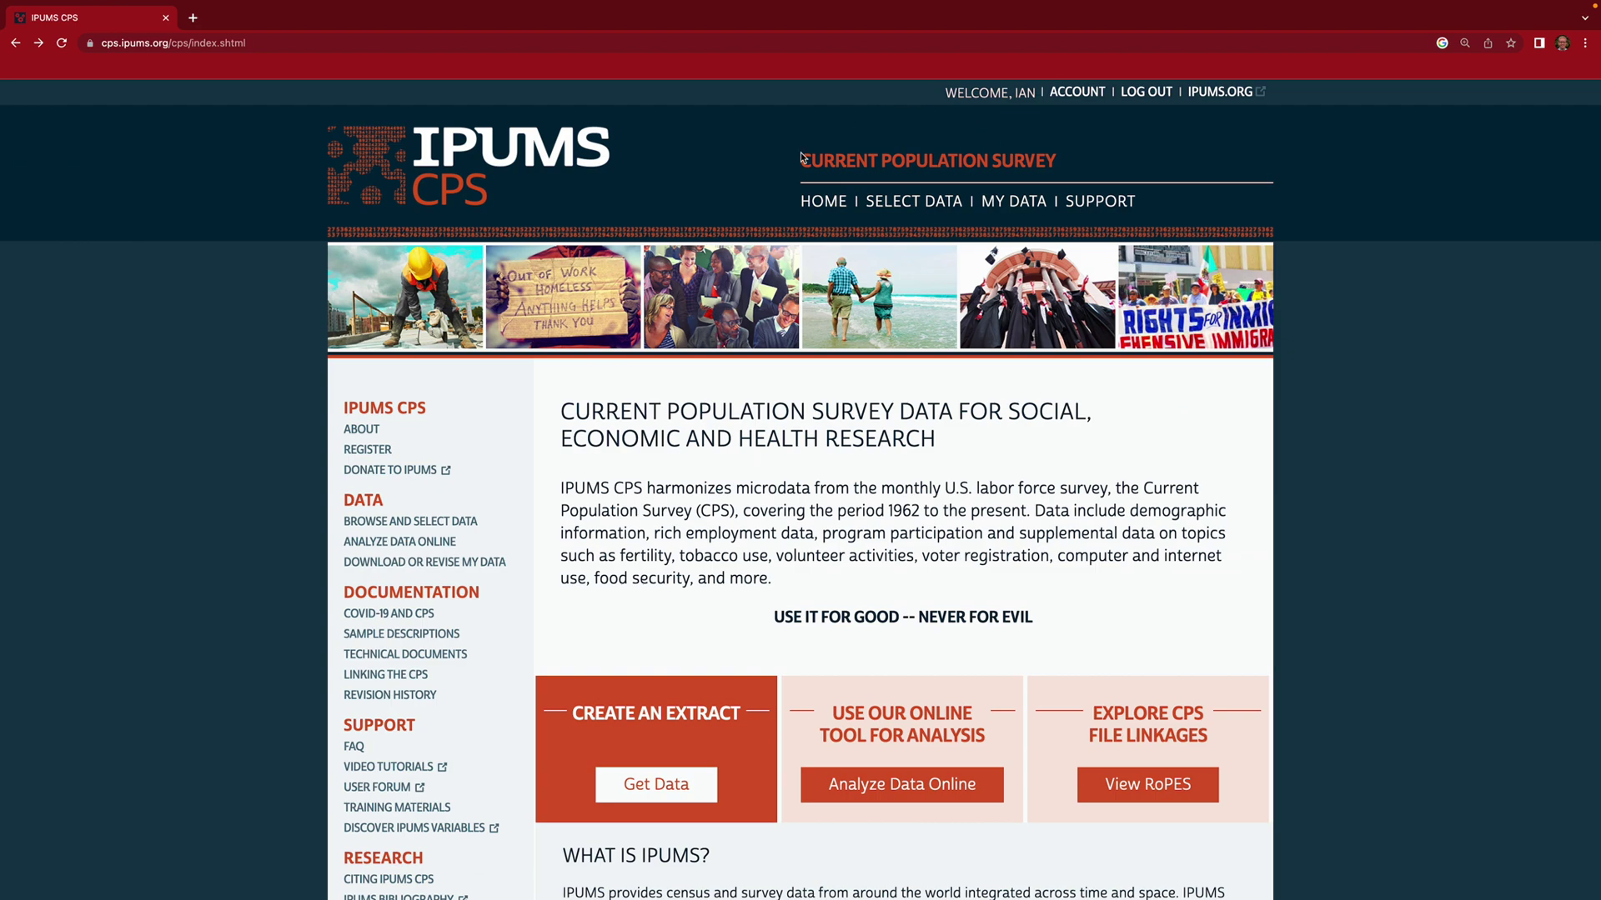
# Start a new extract and show the PERSON menu's Annual Social & Economic Supplement (ASEC) categories
pyautogui.click(665, 786)
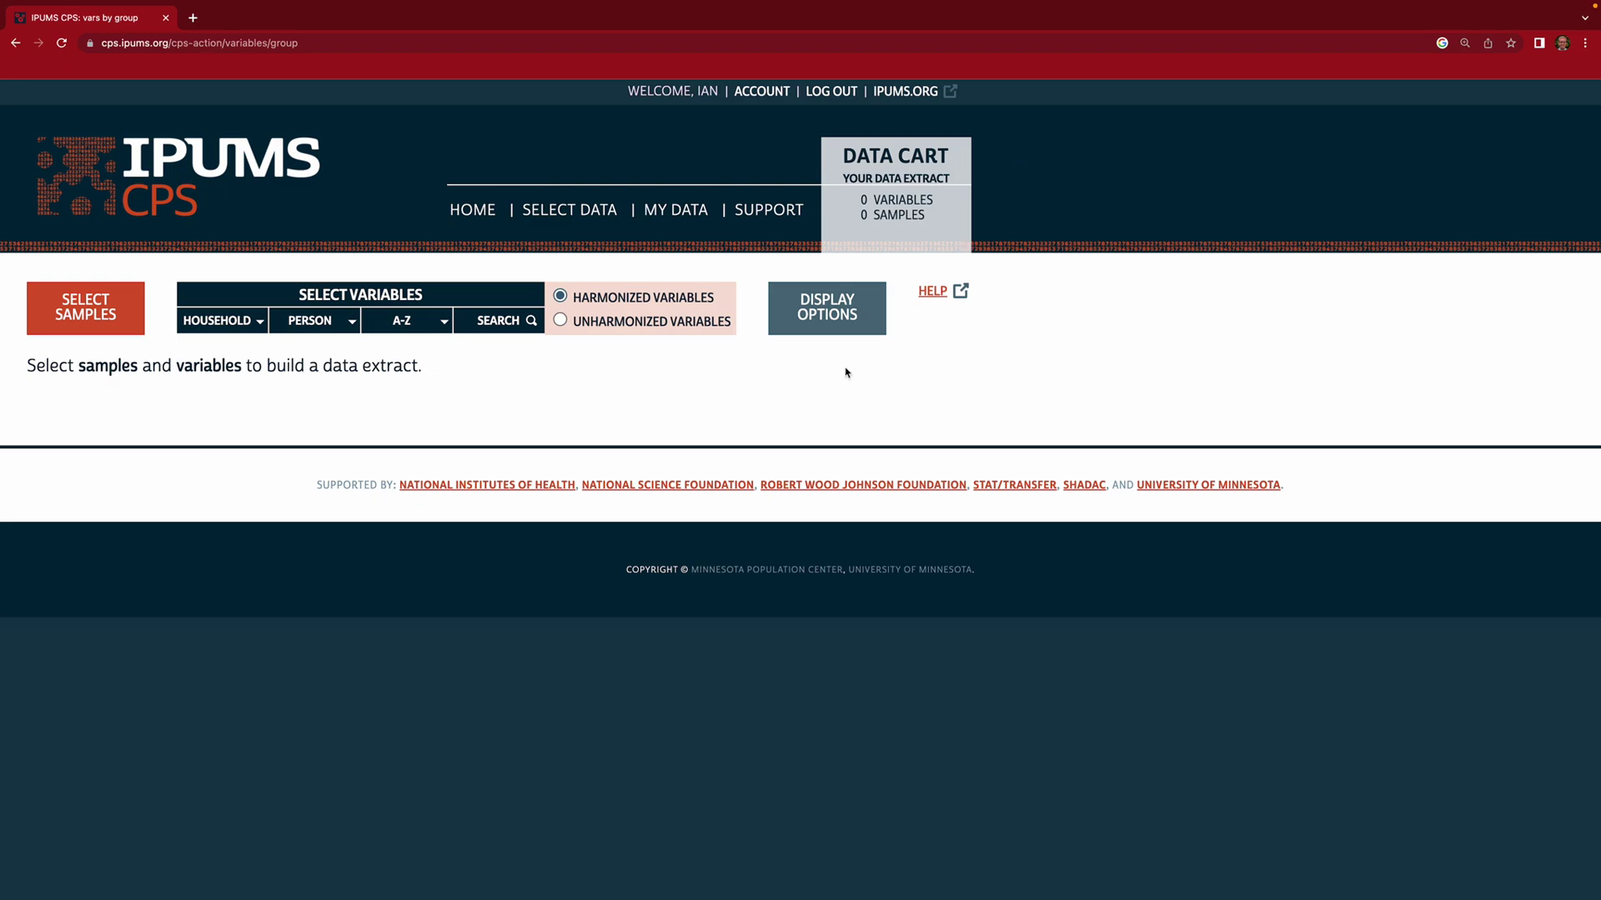
pyautogui.click(338, 326)
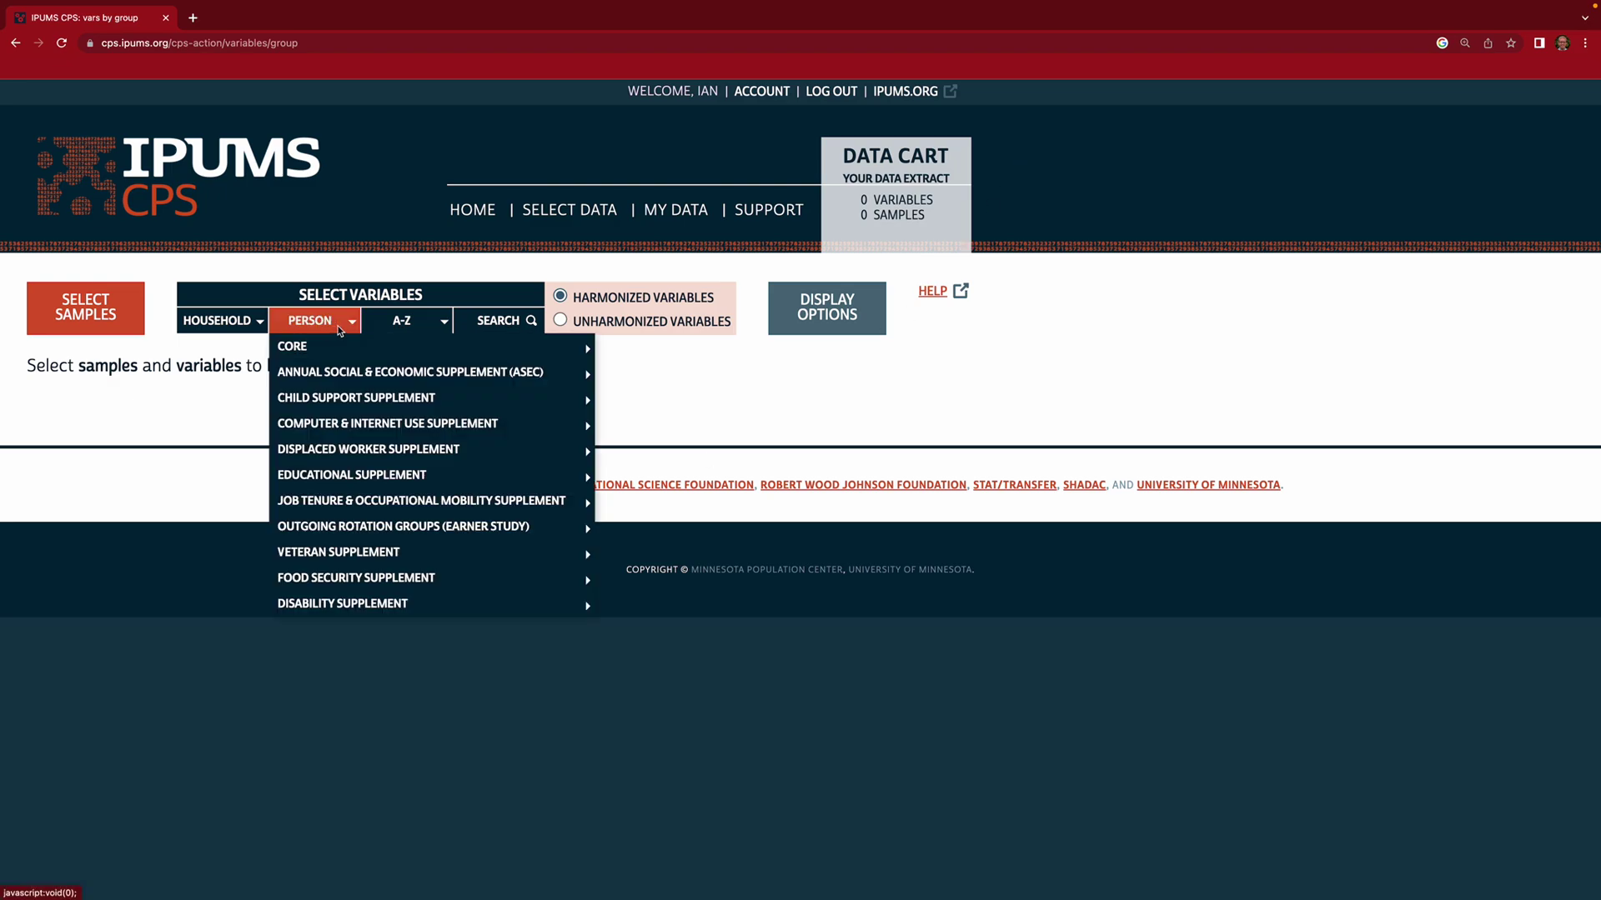
pyautogui.moveTo(406, 381)
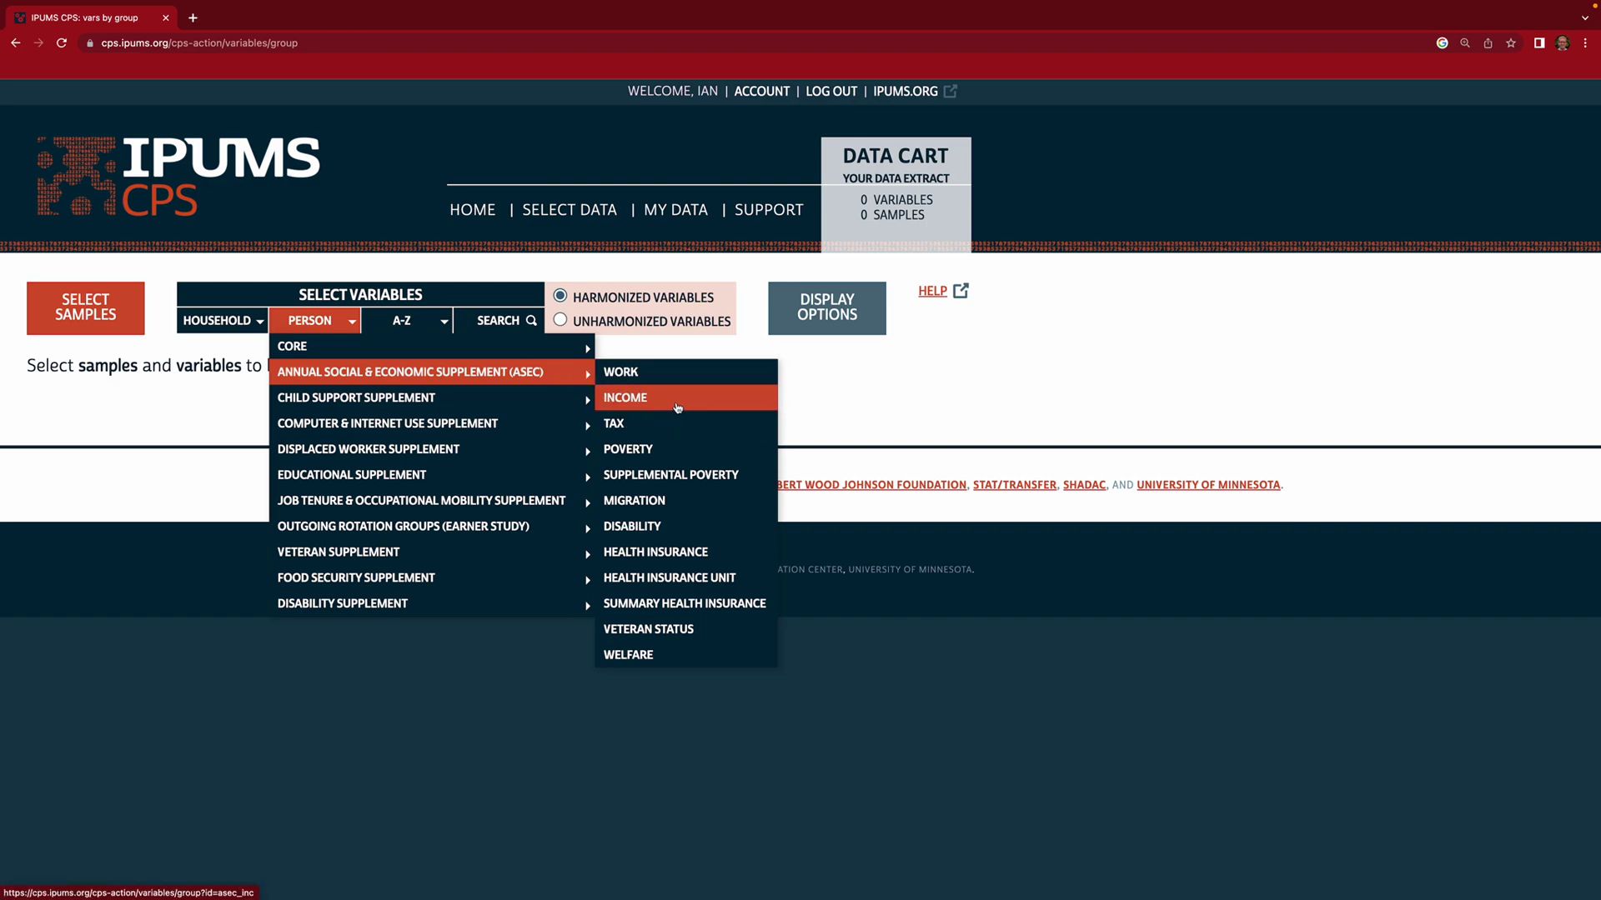
# Show the ASEC Income Variables – Person list, including INCWAGE and its sample availability
pyautogui.click(688, 406)
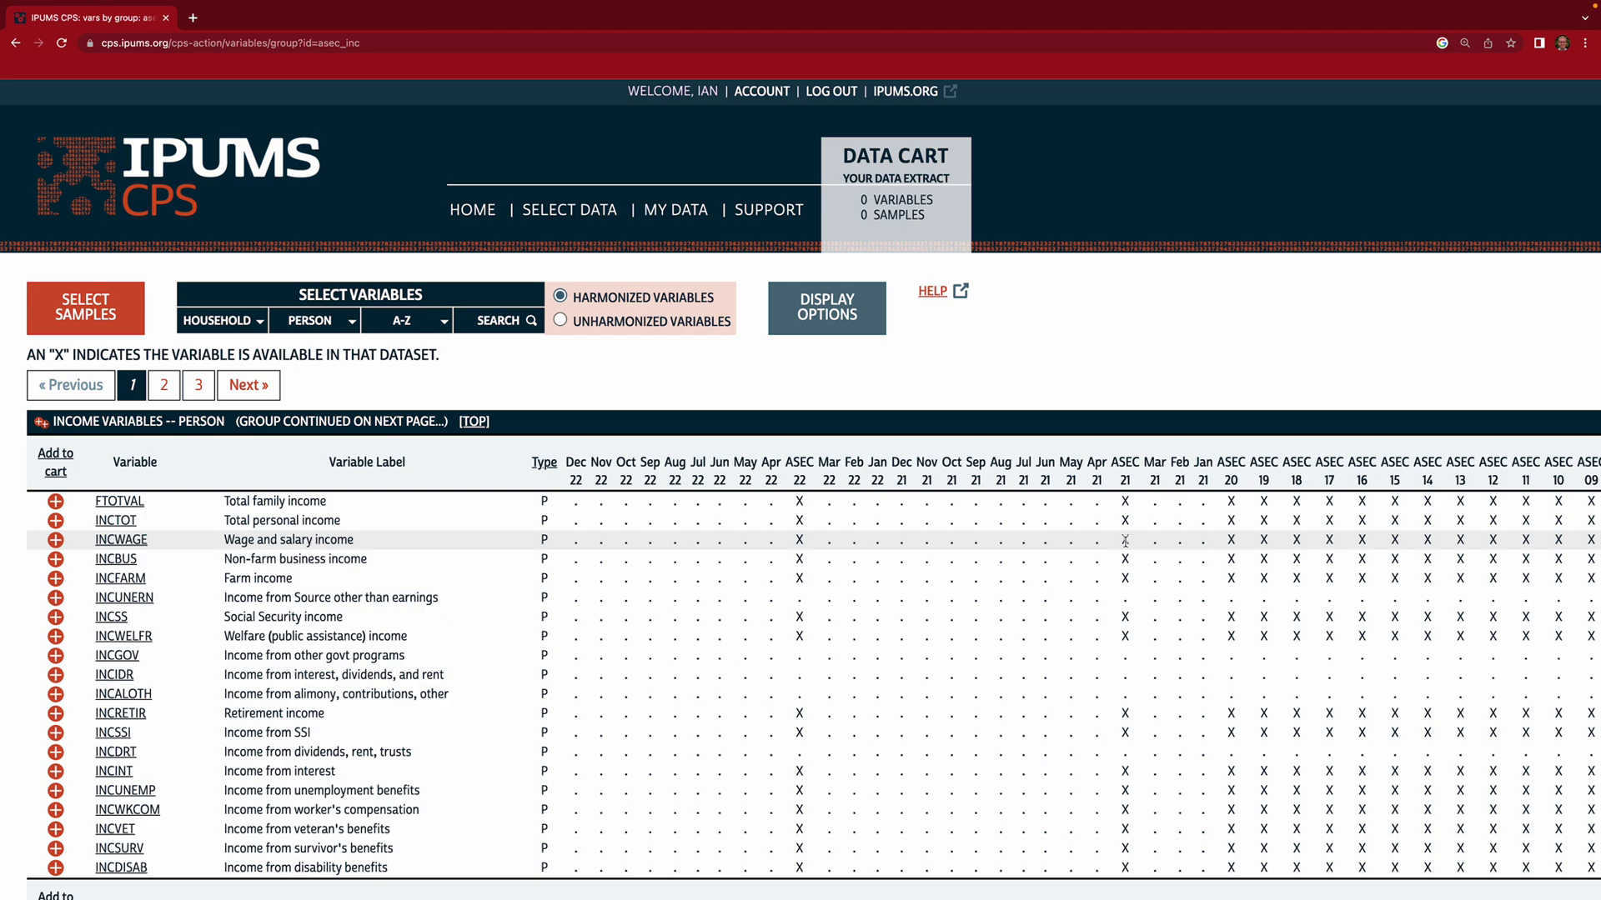
pyautogui.hscroll(1, 1125, 540)
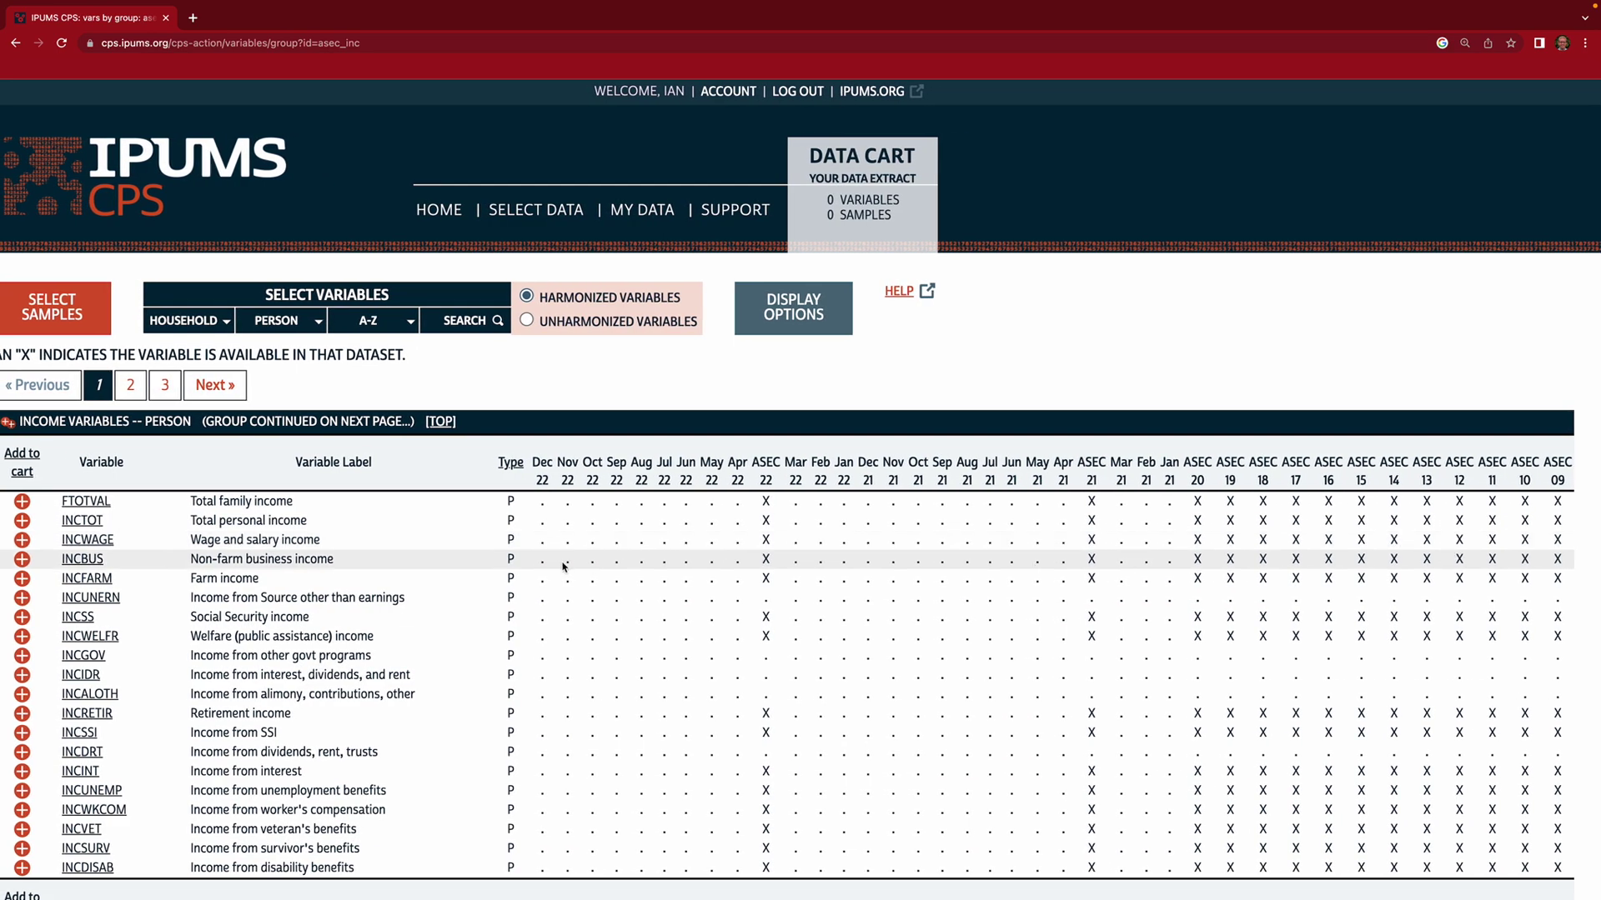
pyautogui.hscroll(-1, 564, 567)
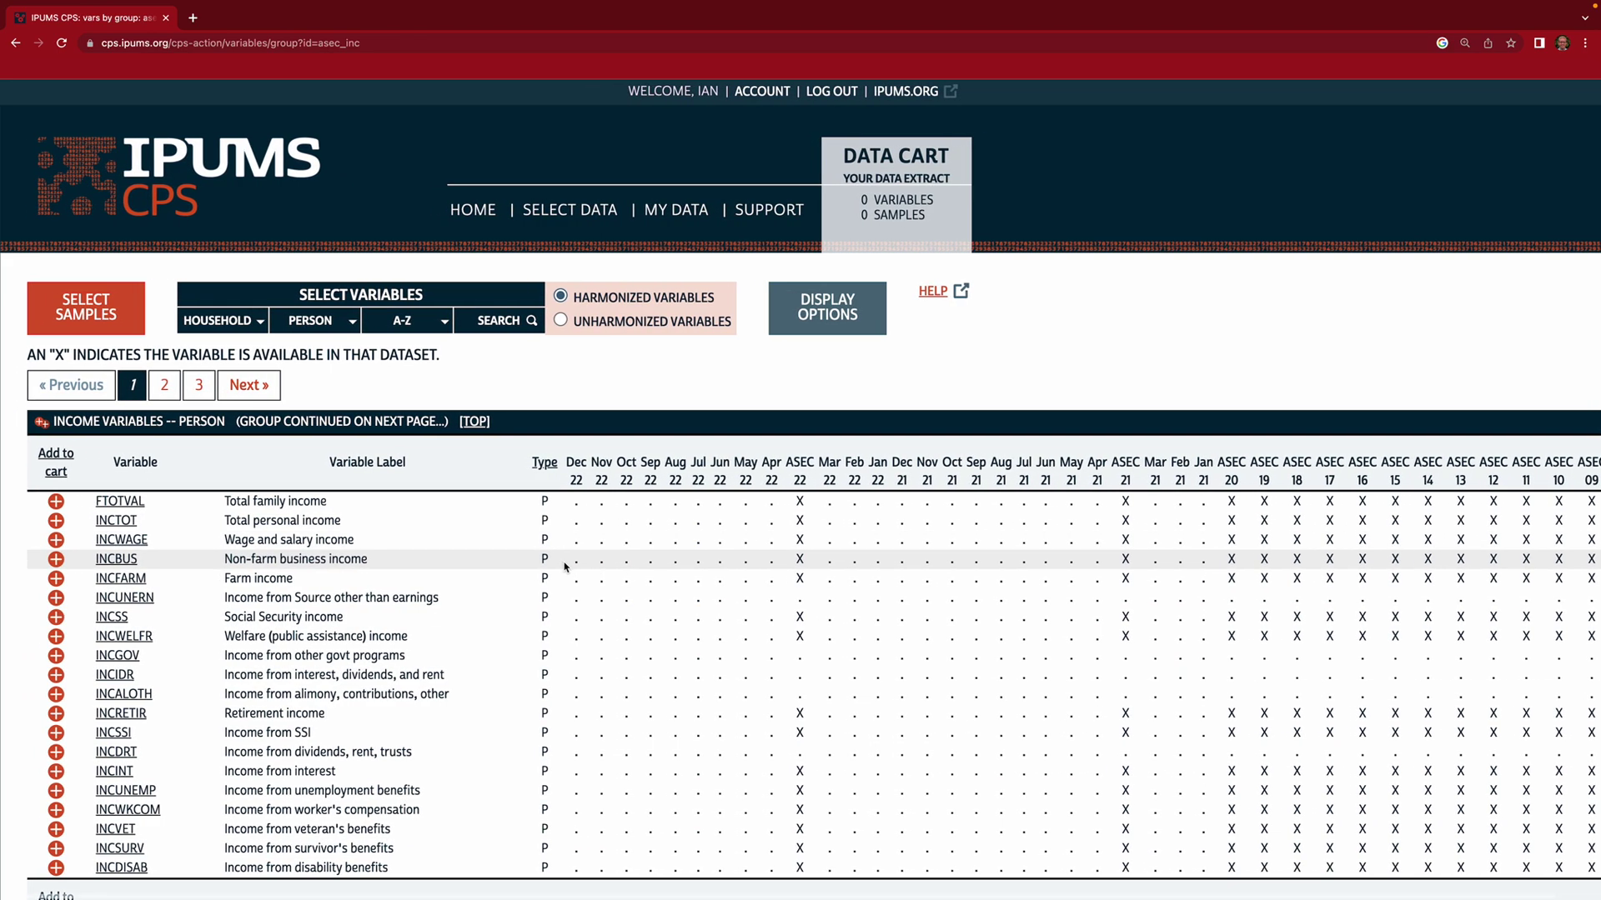
pyautogui.click(121, 542)
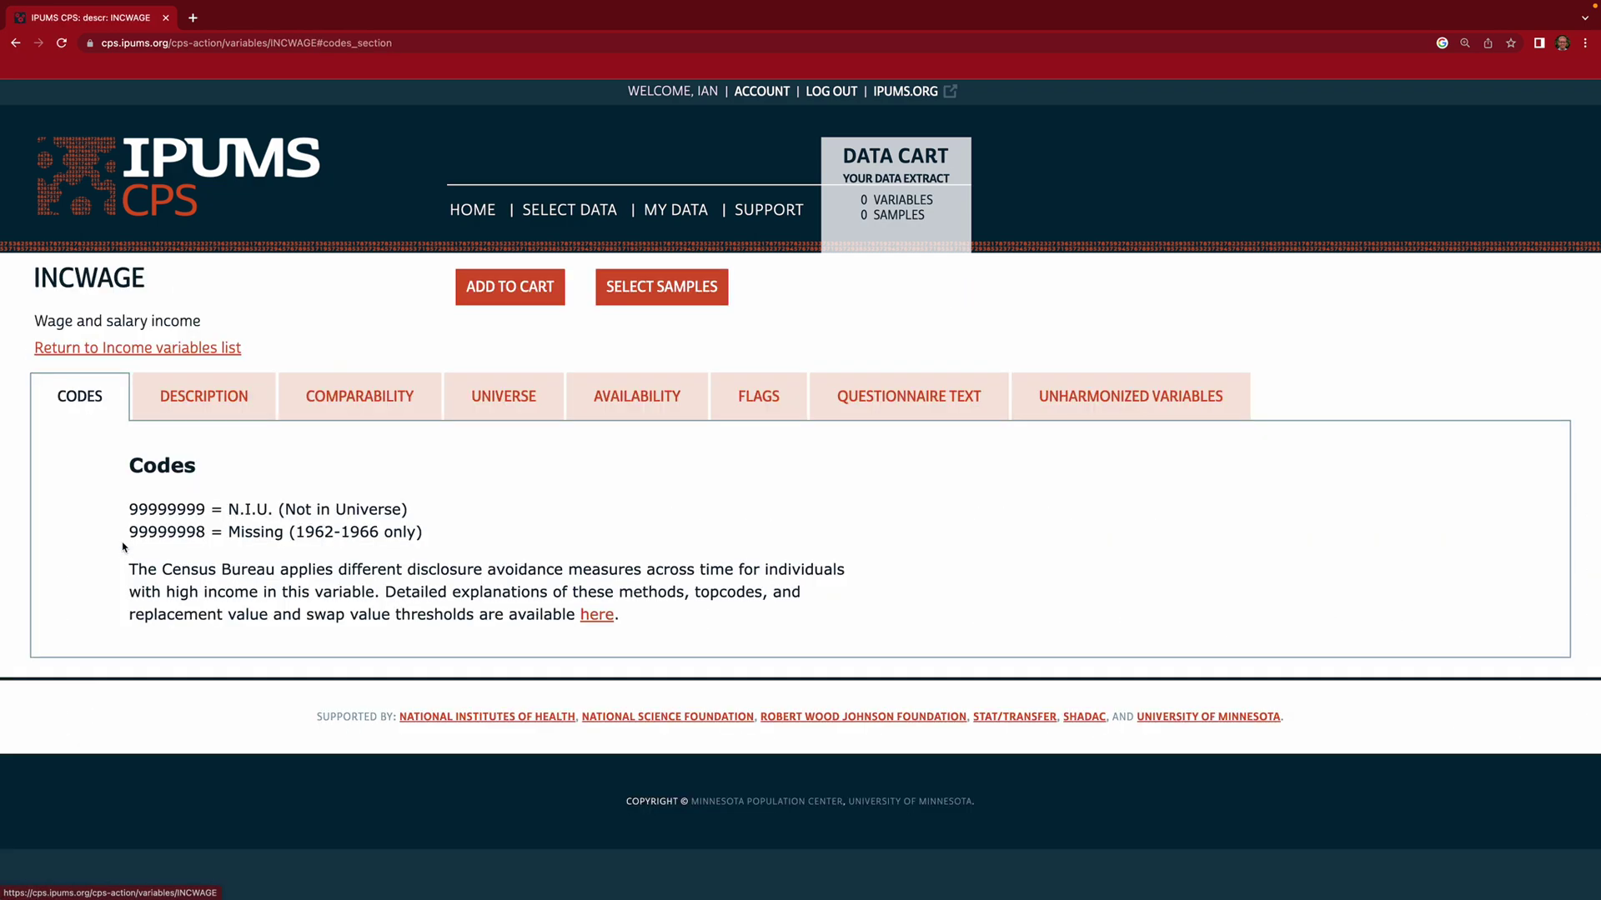
pyautogui.click(214, 404)
pyautogui.click(377, 412)
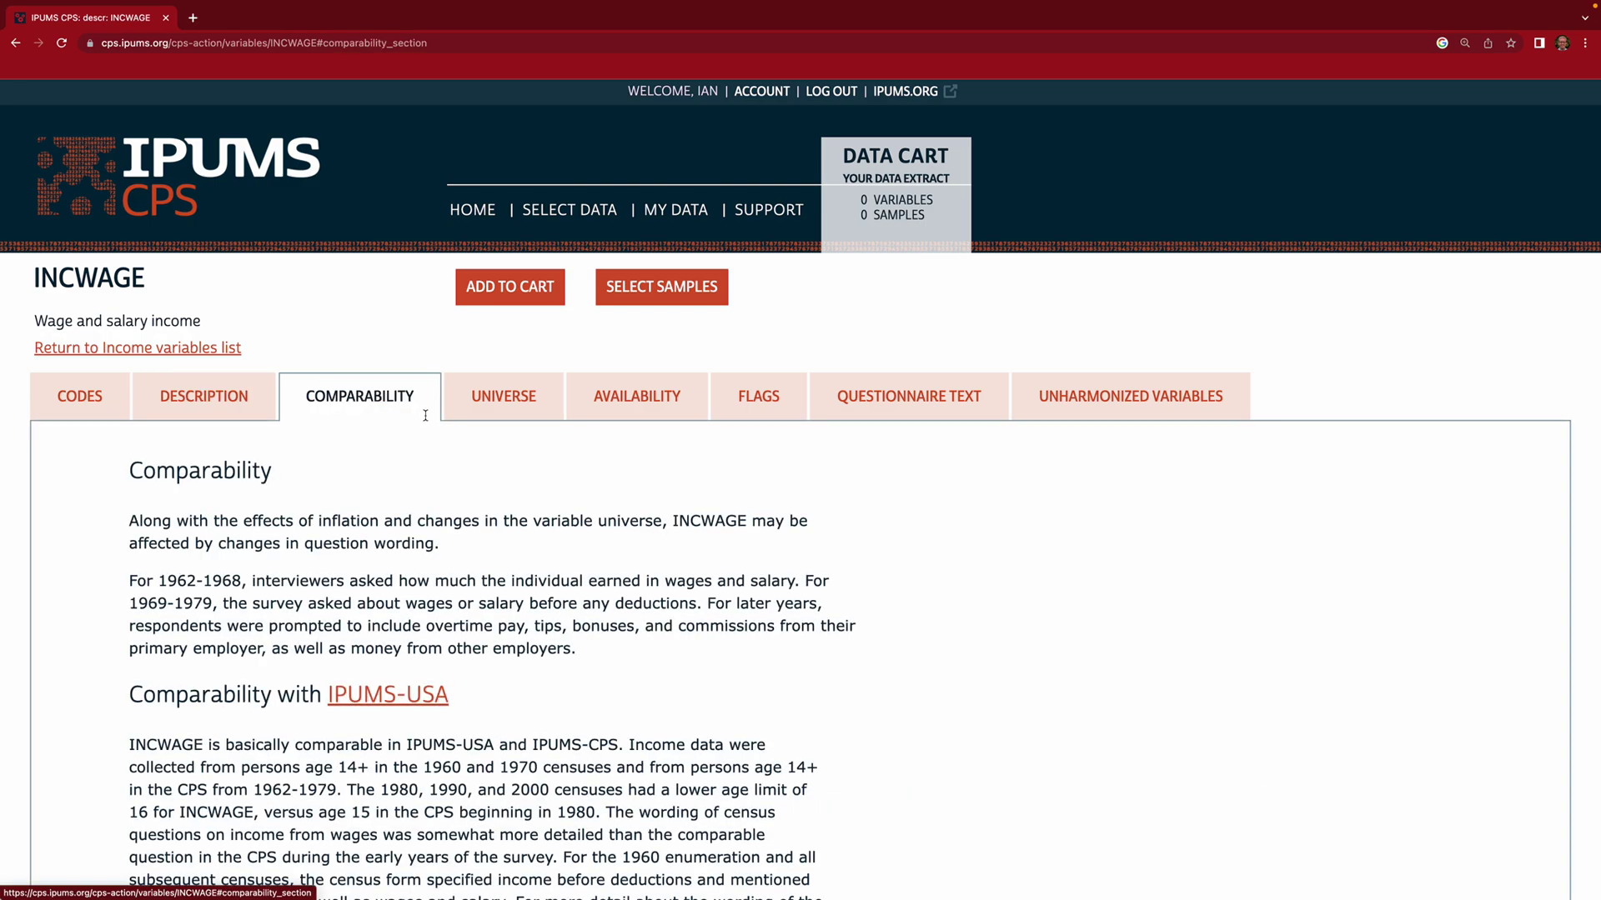
pyautogui.click(512, 403)
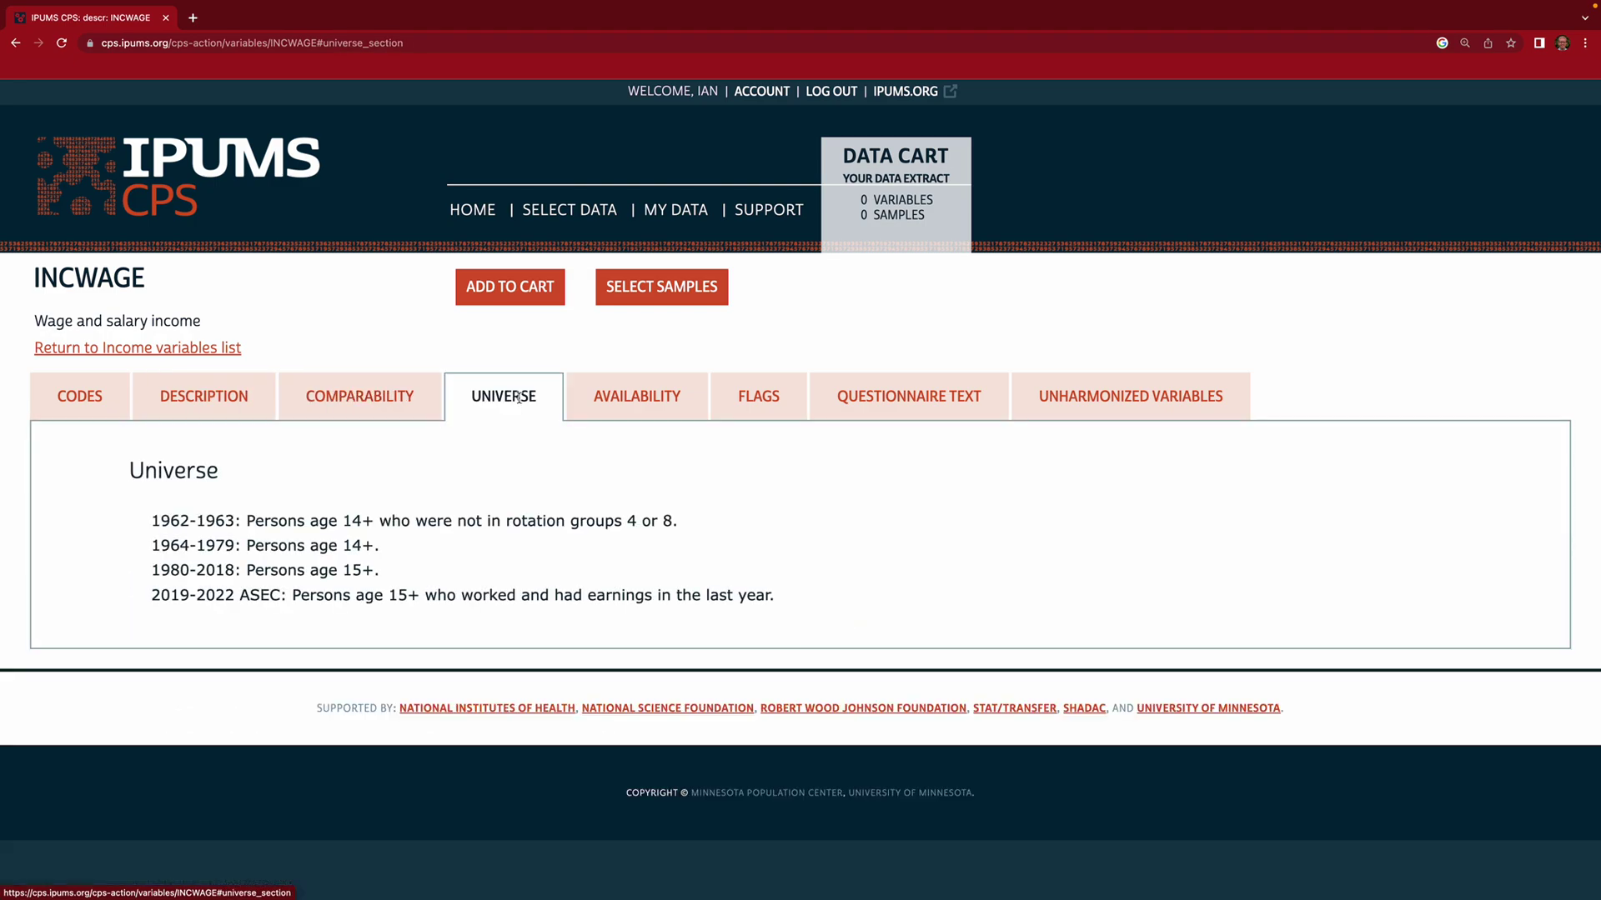
pyautogui.click(654, 404)
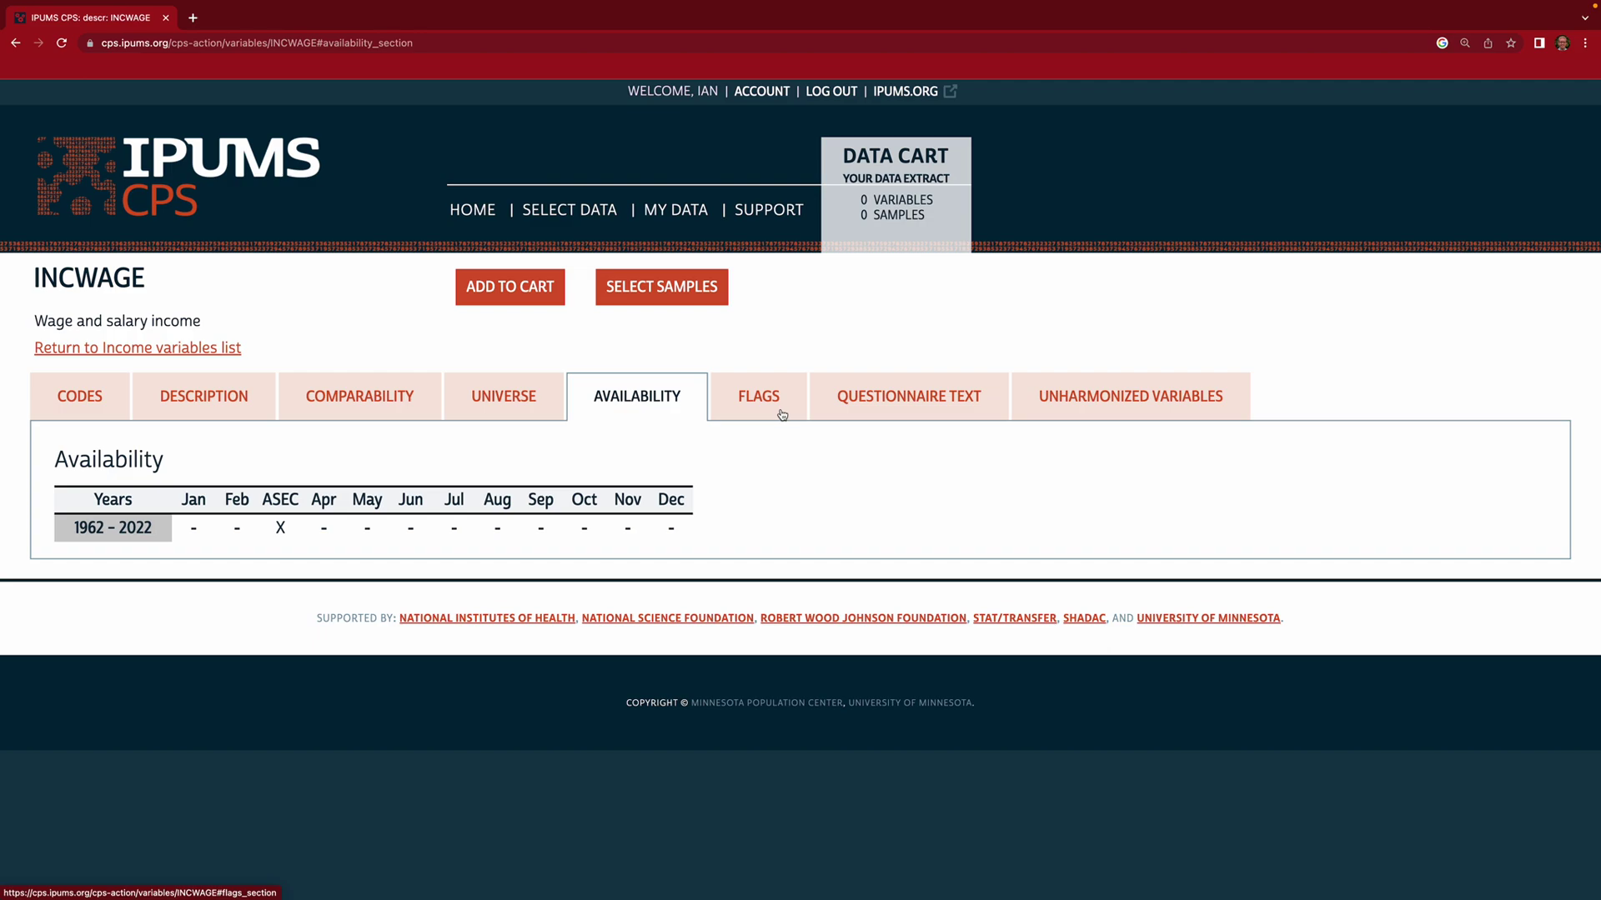
pyautogui.click(883, 396)
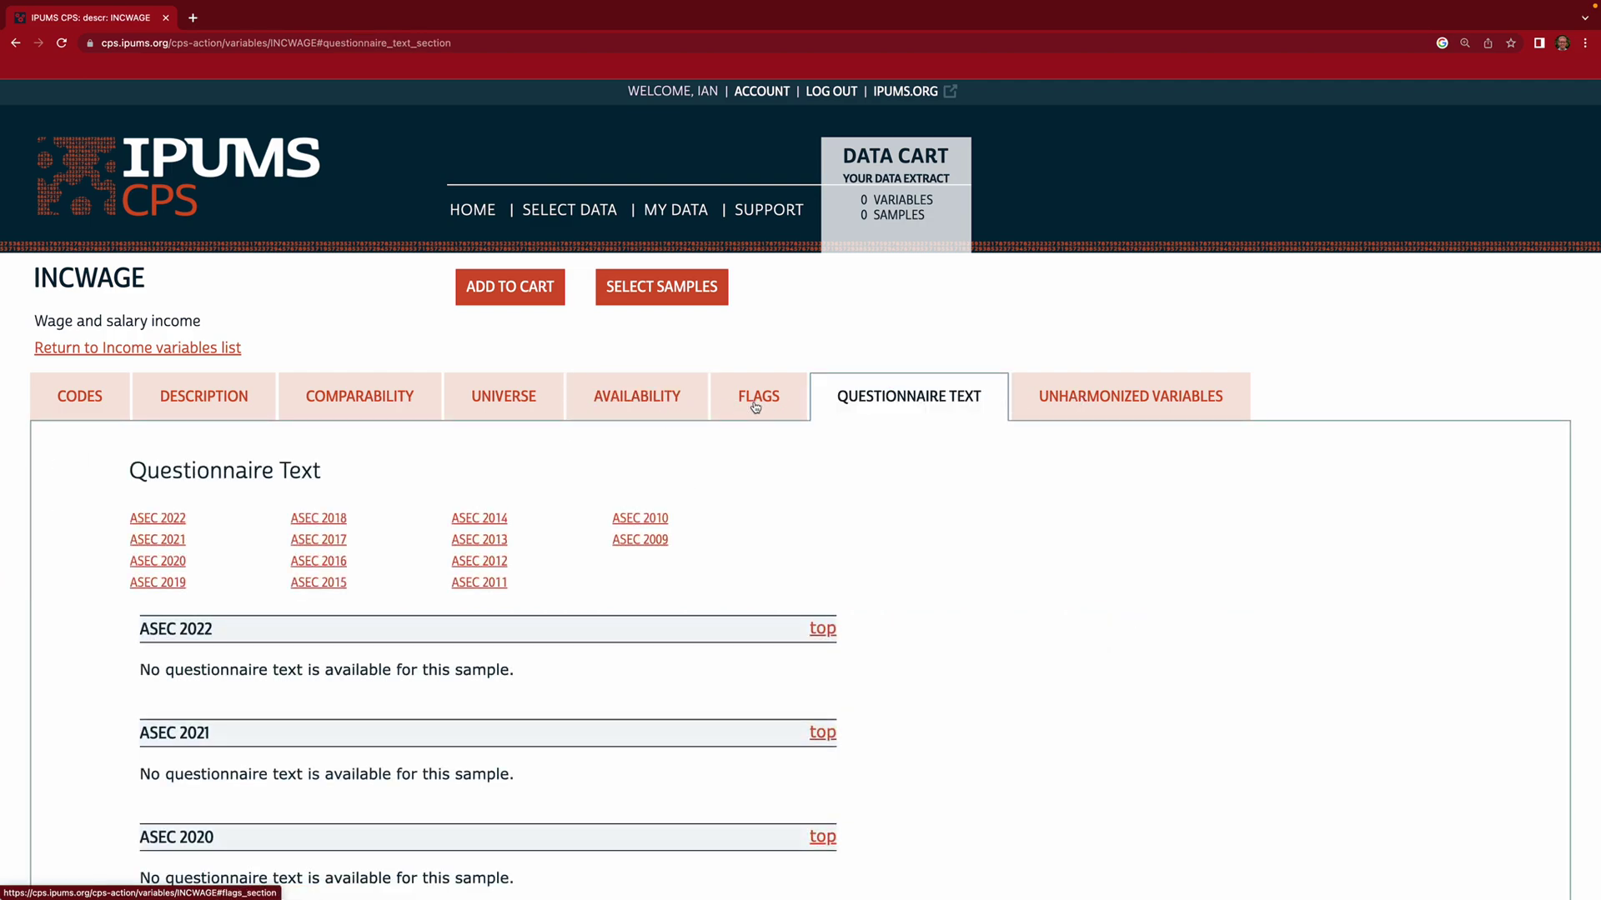
pyautogui.click(54, 406)
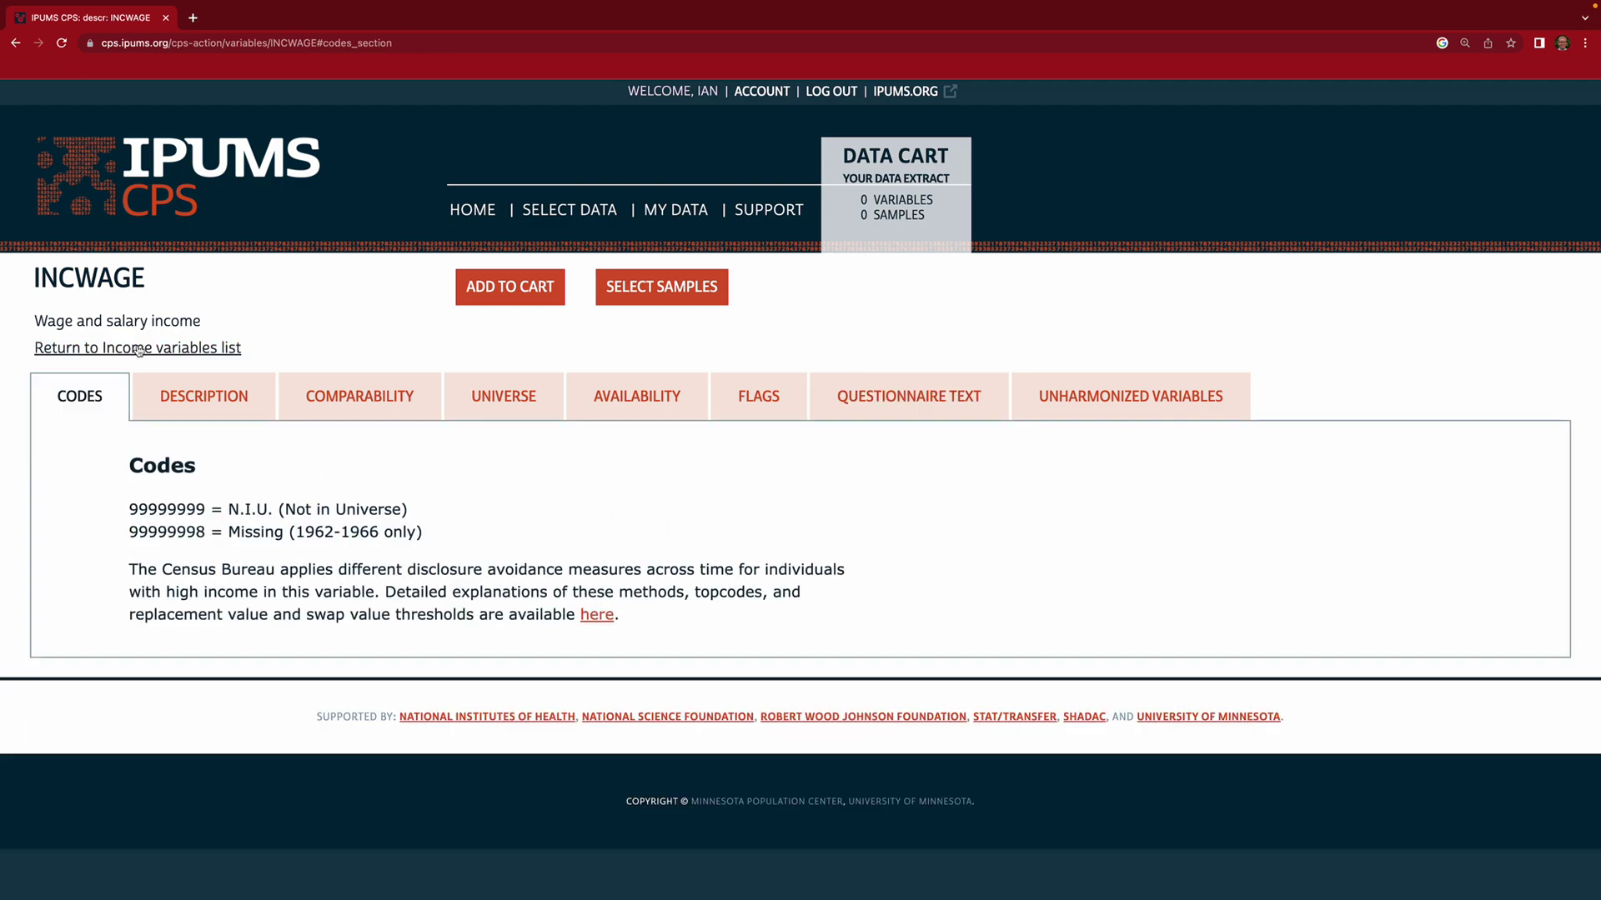
pyautogui.click(150, 350)
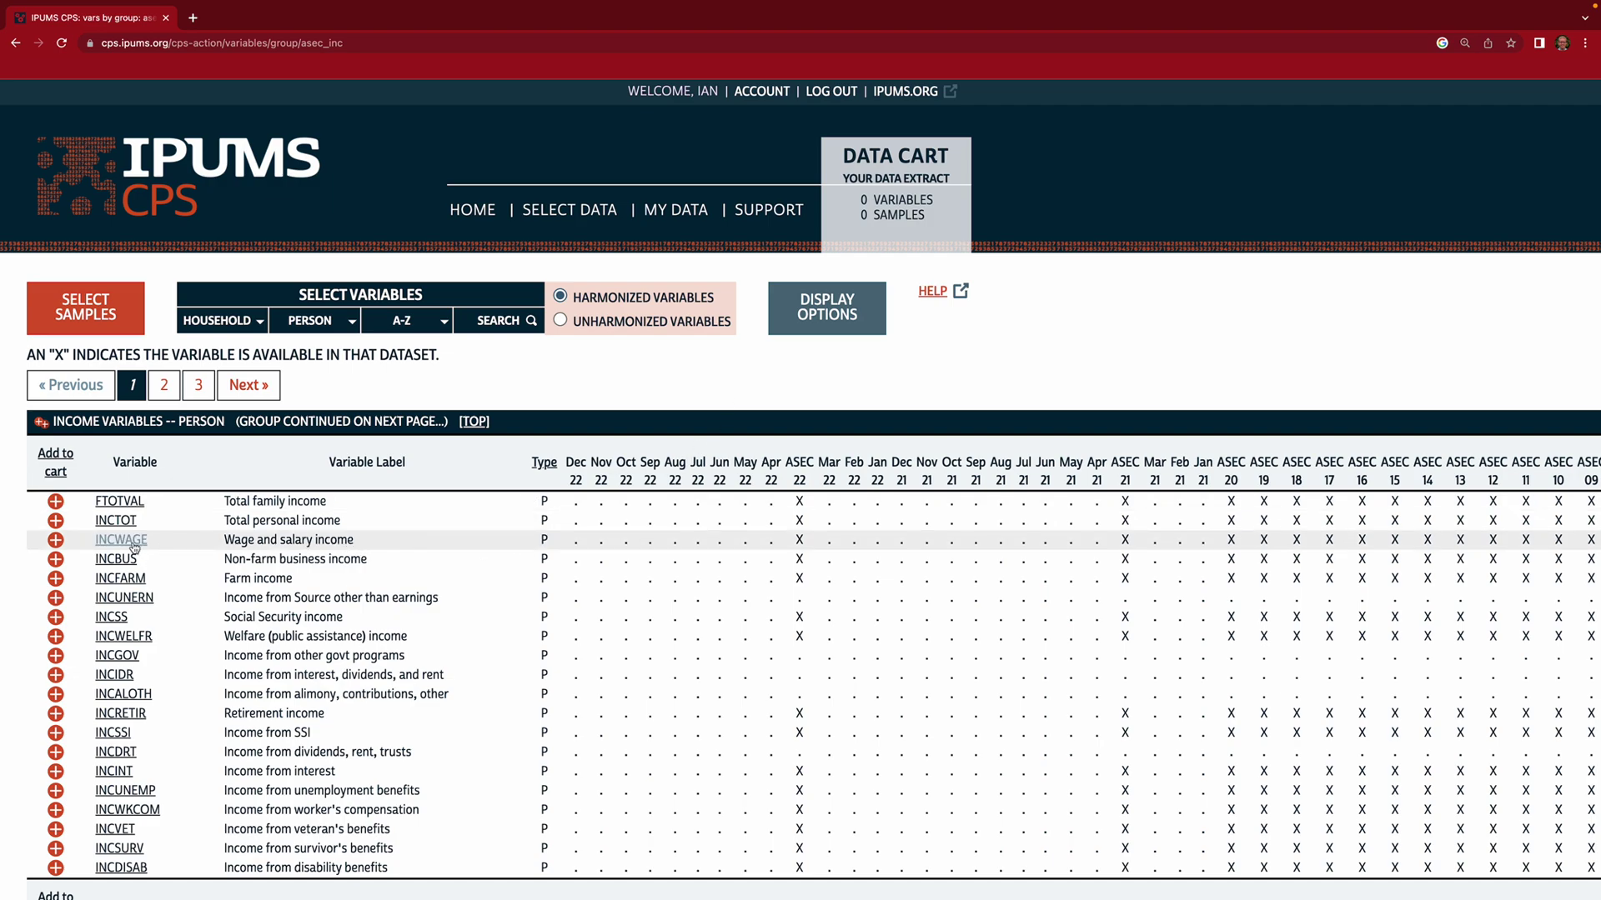
# Add INCWAGE (wage and salary income) to the data cart, making it 1 variable
pyautogui.click(55, 540)
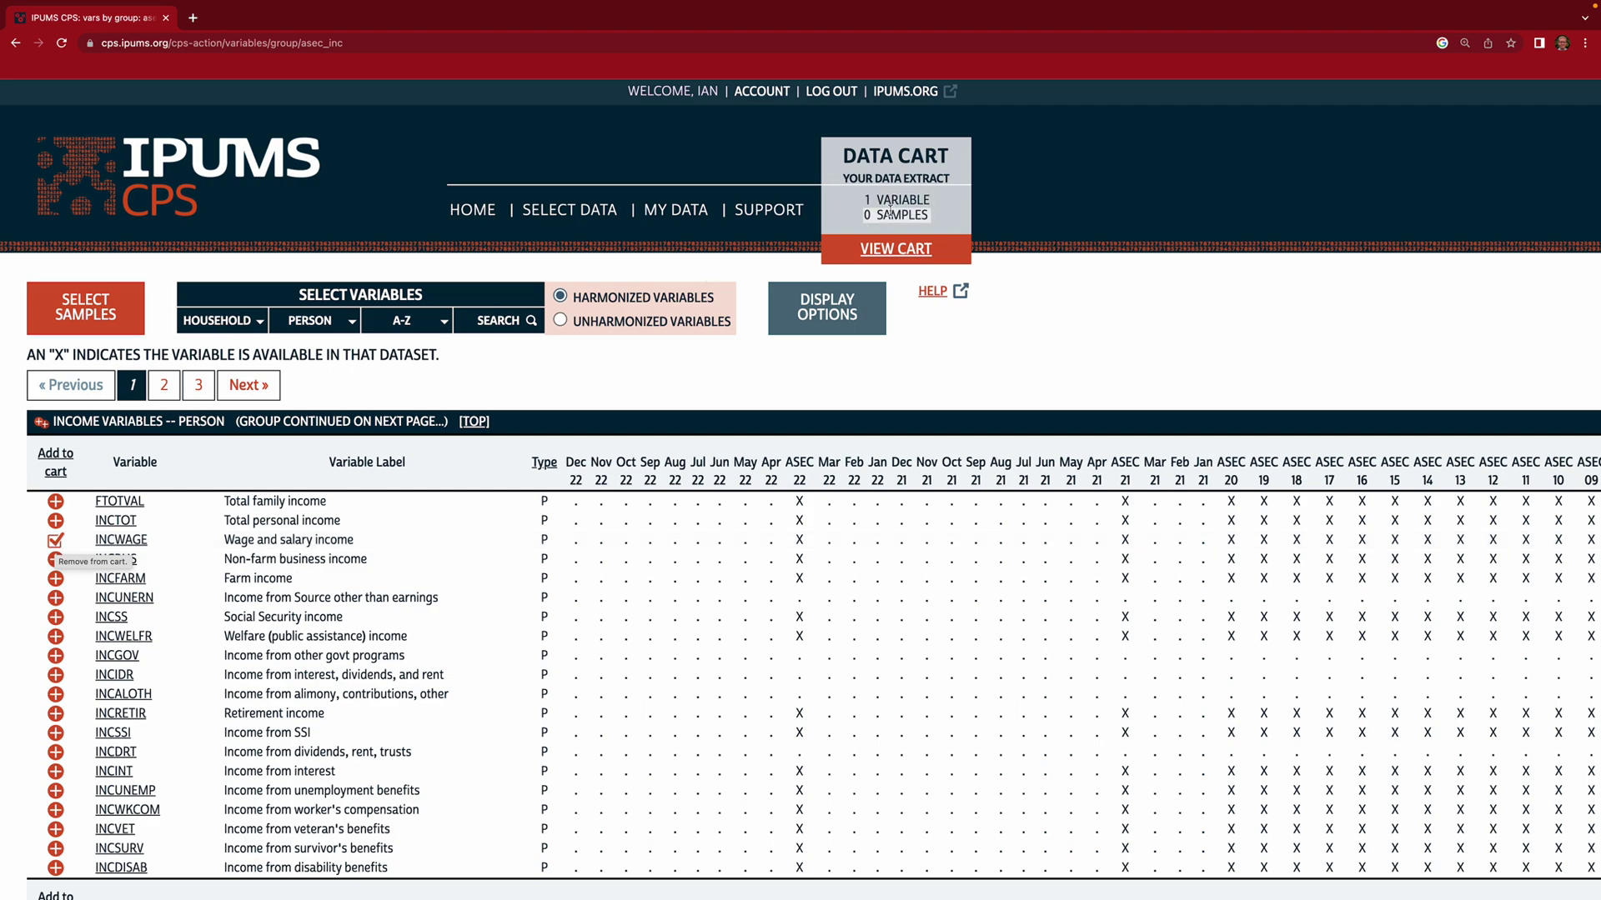
pyautogui.click(334, 321)
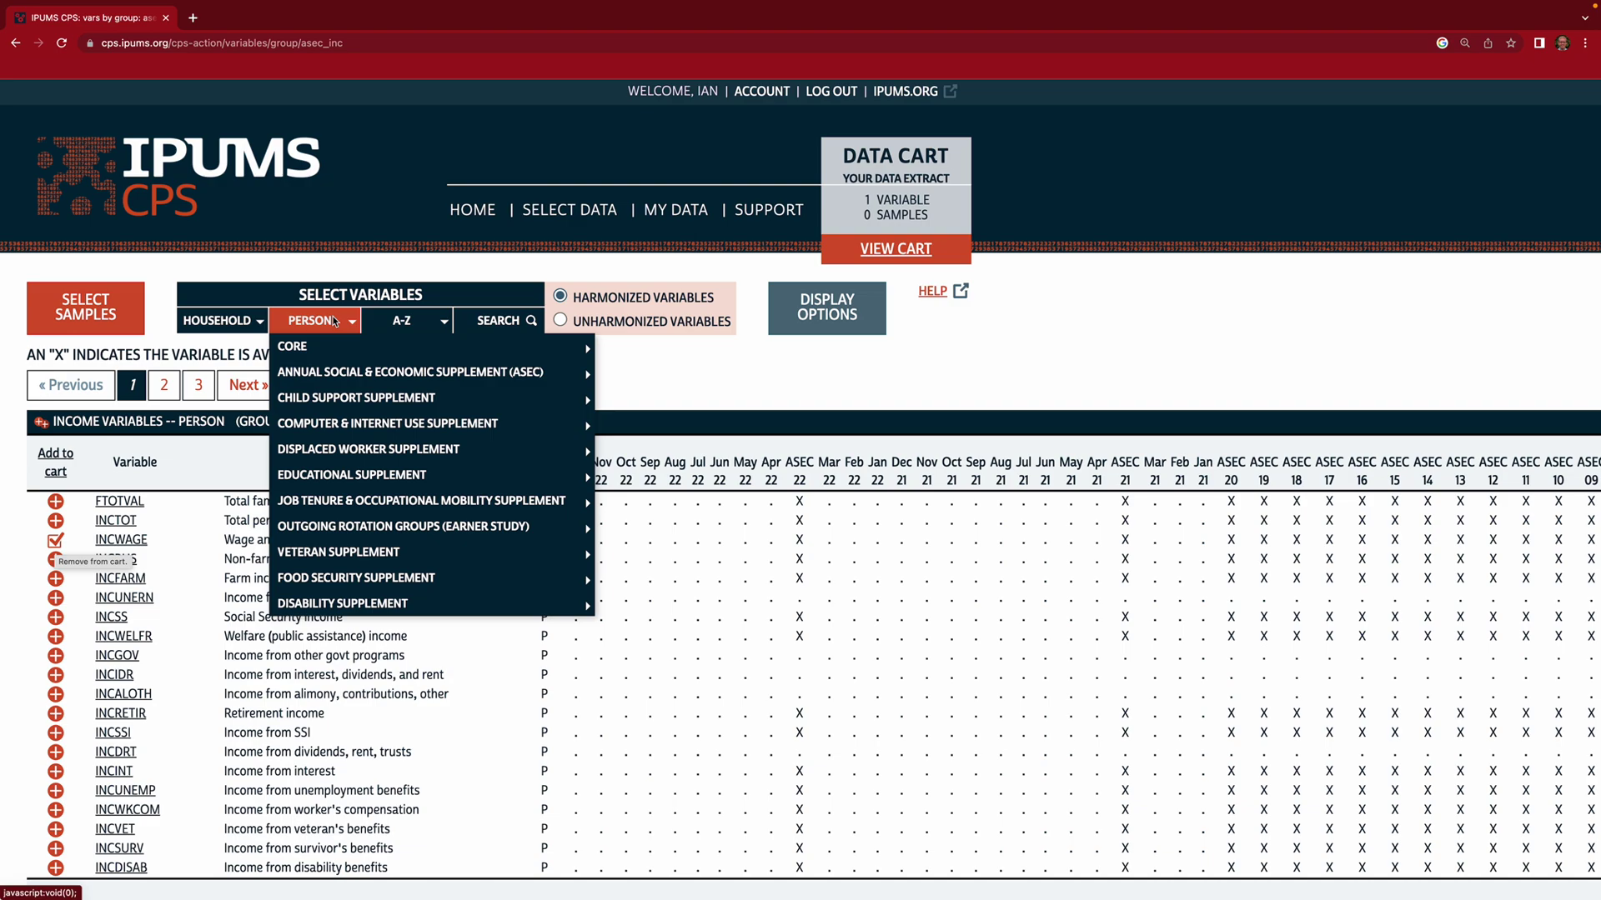
pyautogui.moveTo(333, 348)
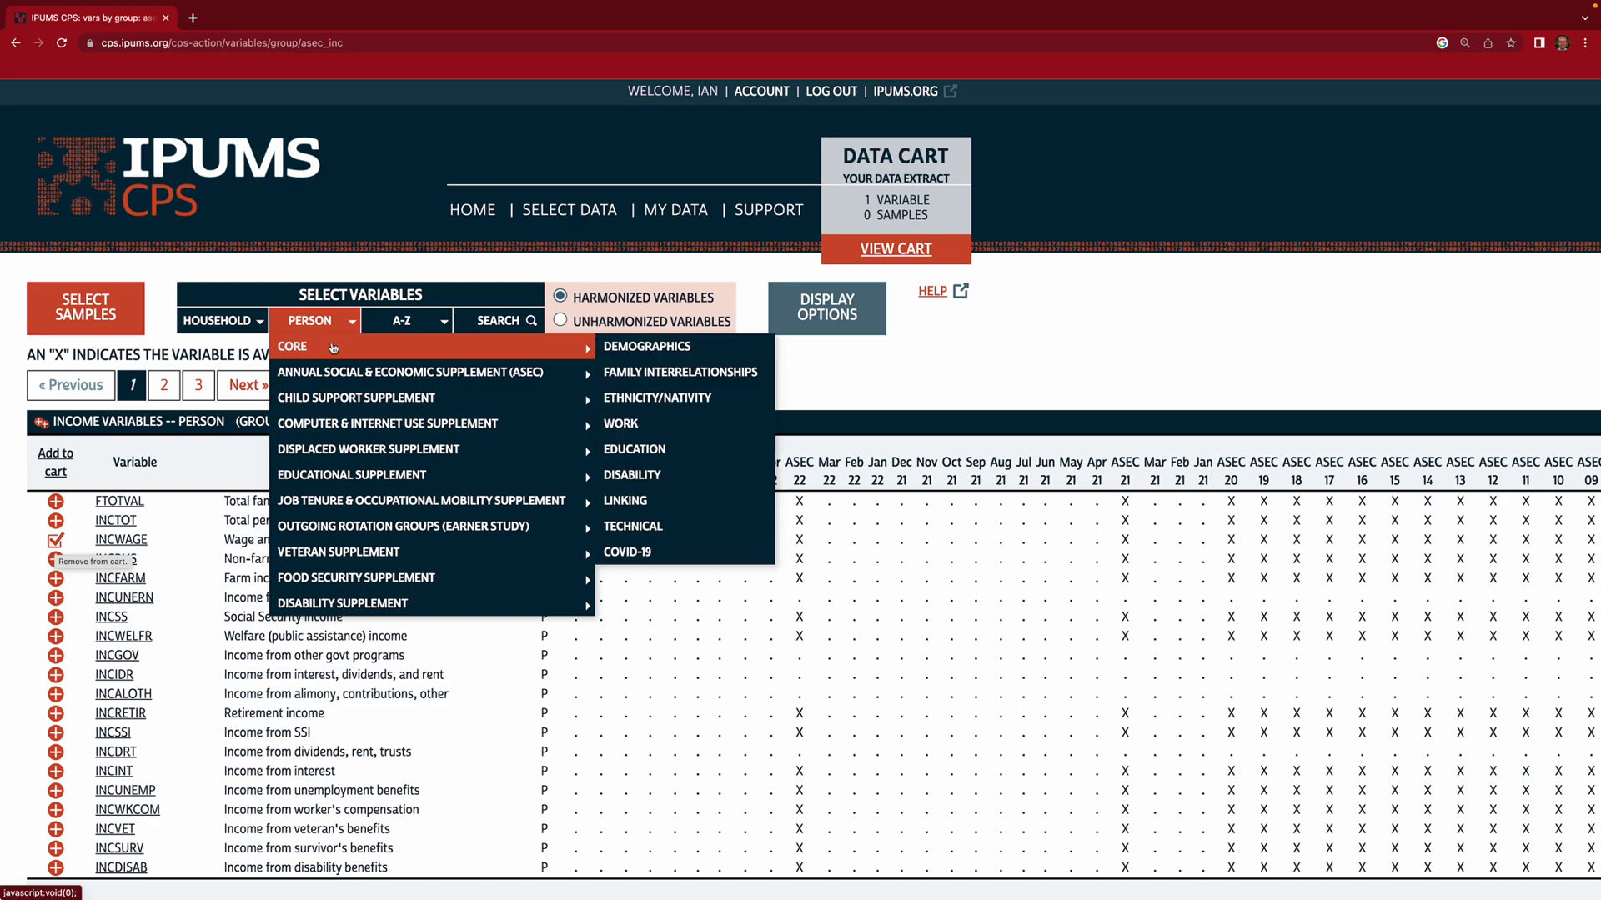
# Add AGE from the Core Demographics list to the cart alongside INCWAGE
pyautogui.click(720, 353)
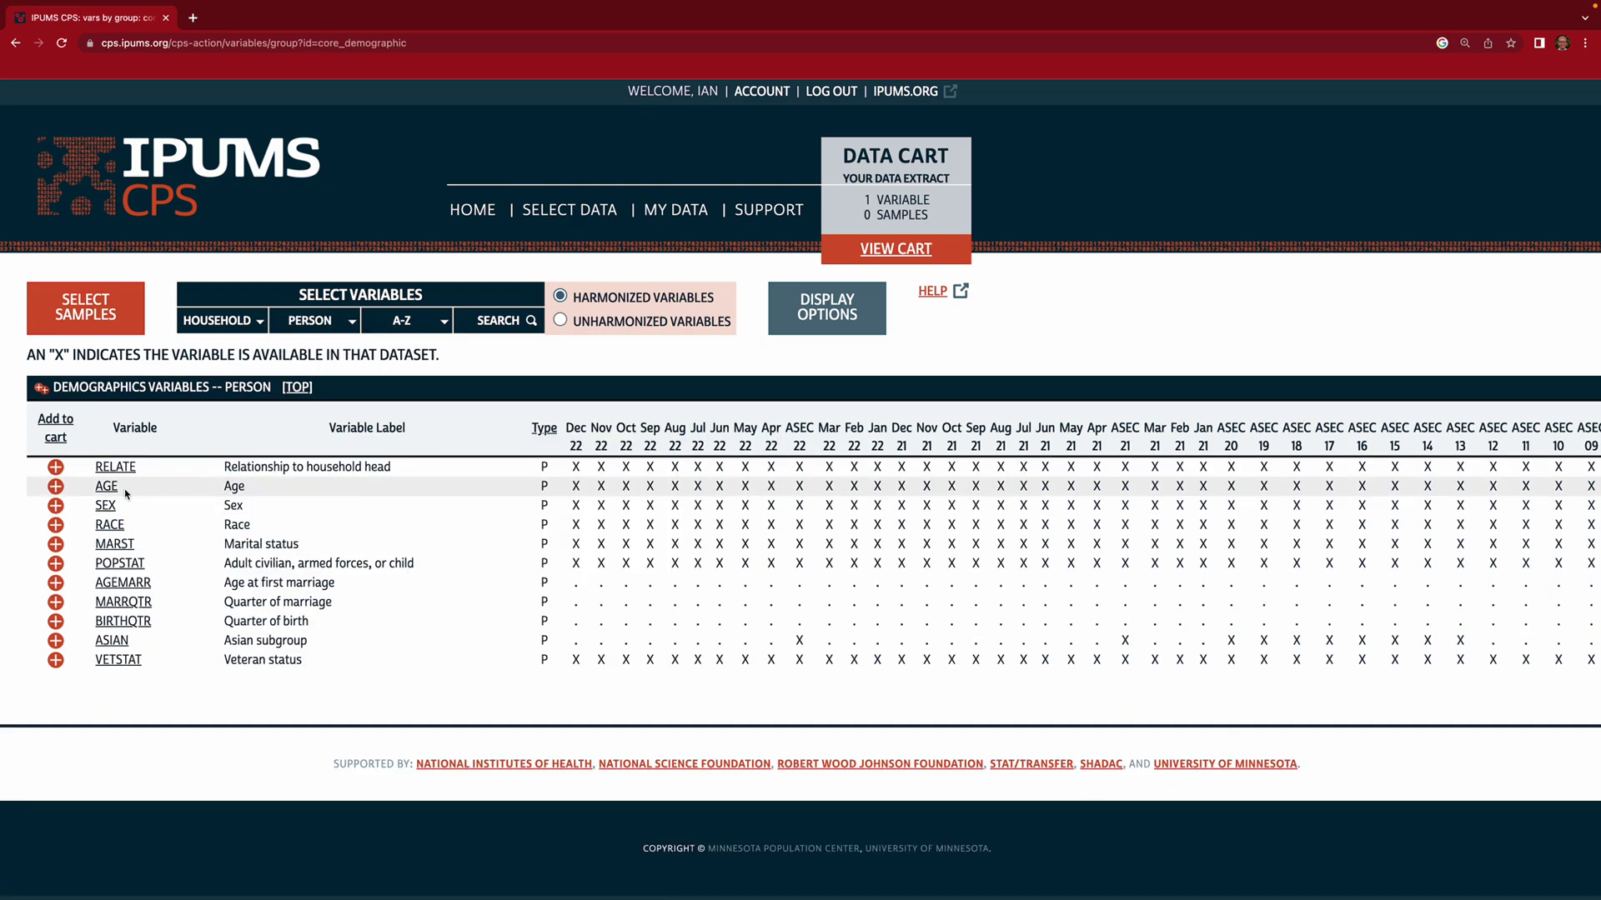
pyautogui.click(56, 486)
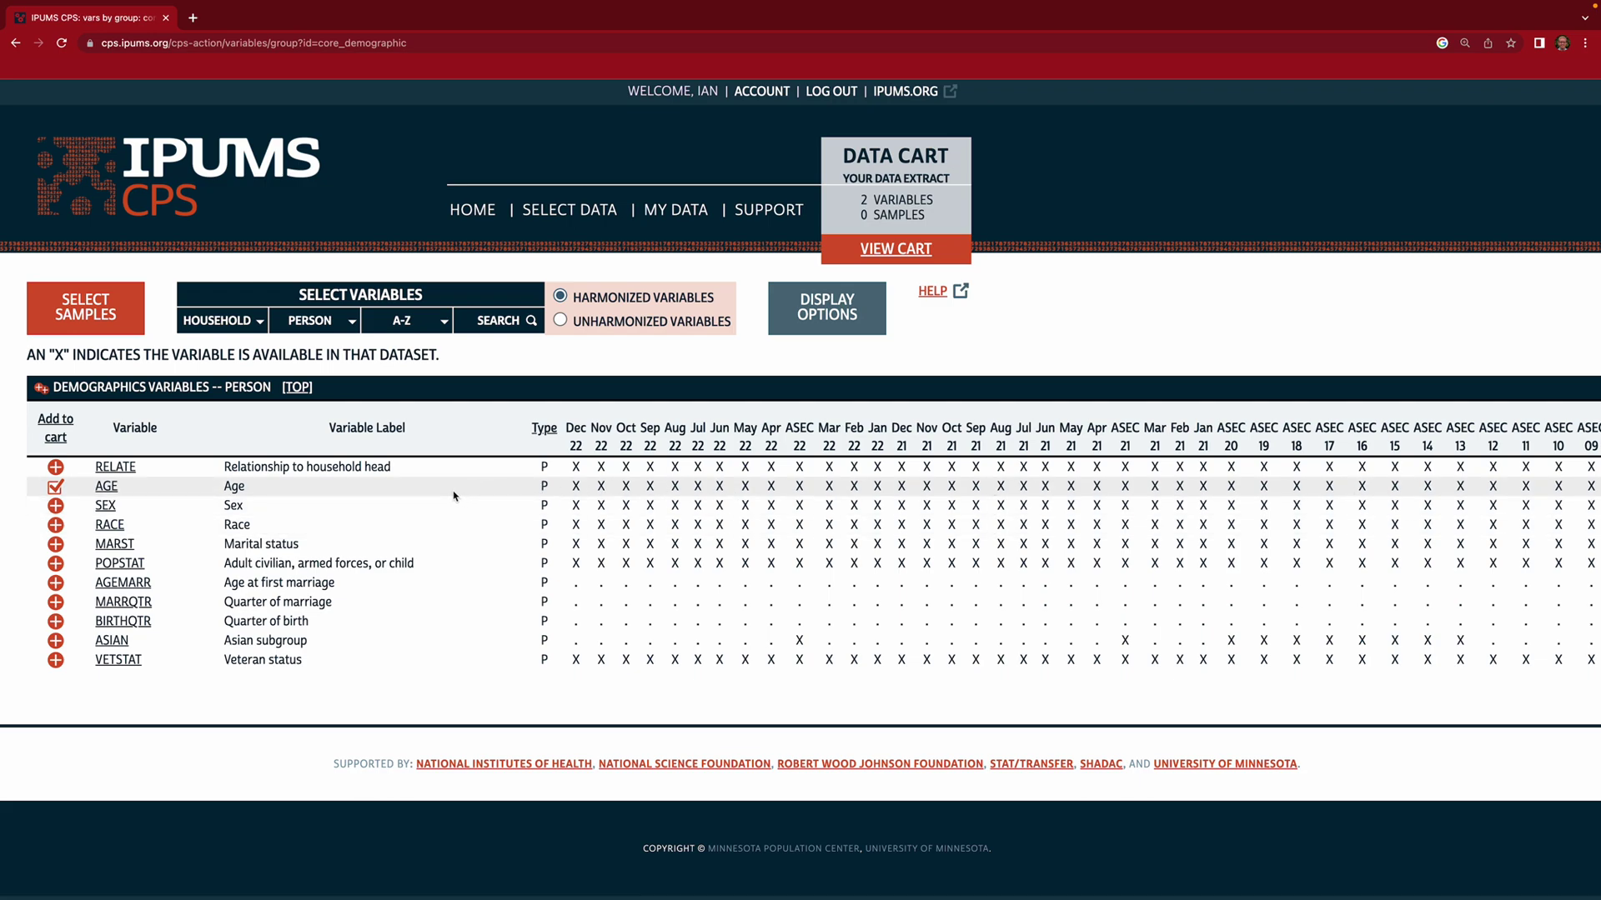
pyautogui.moveTo(344, 329)
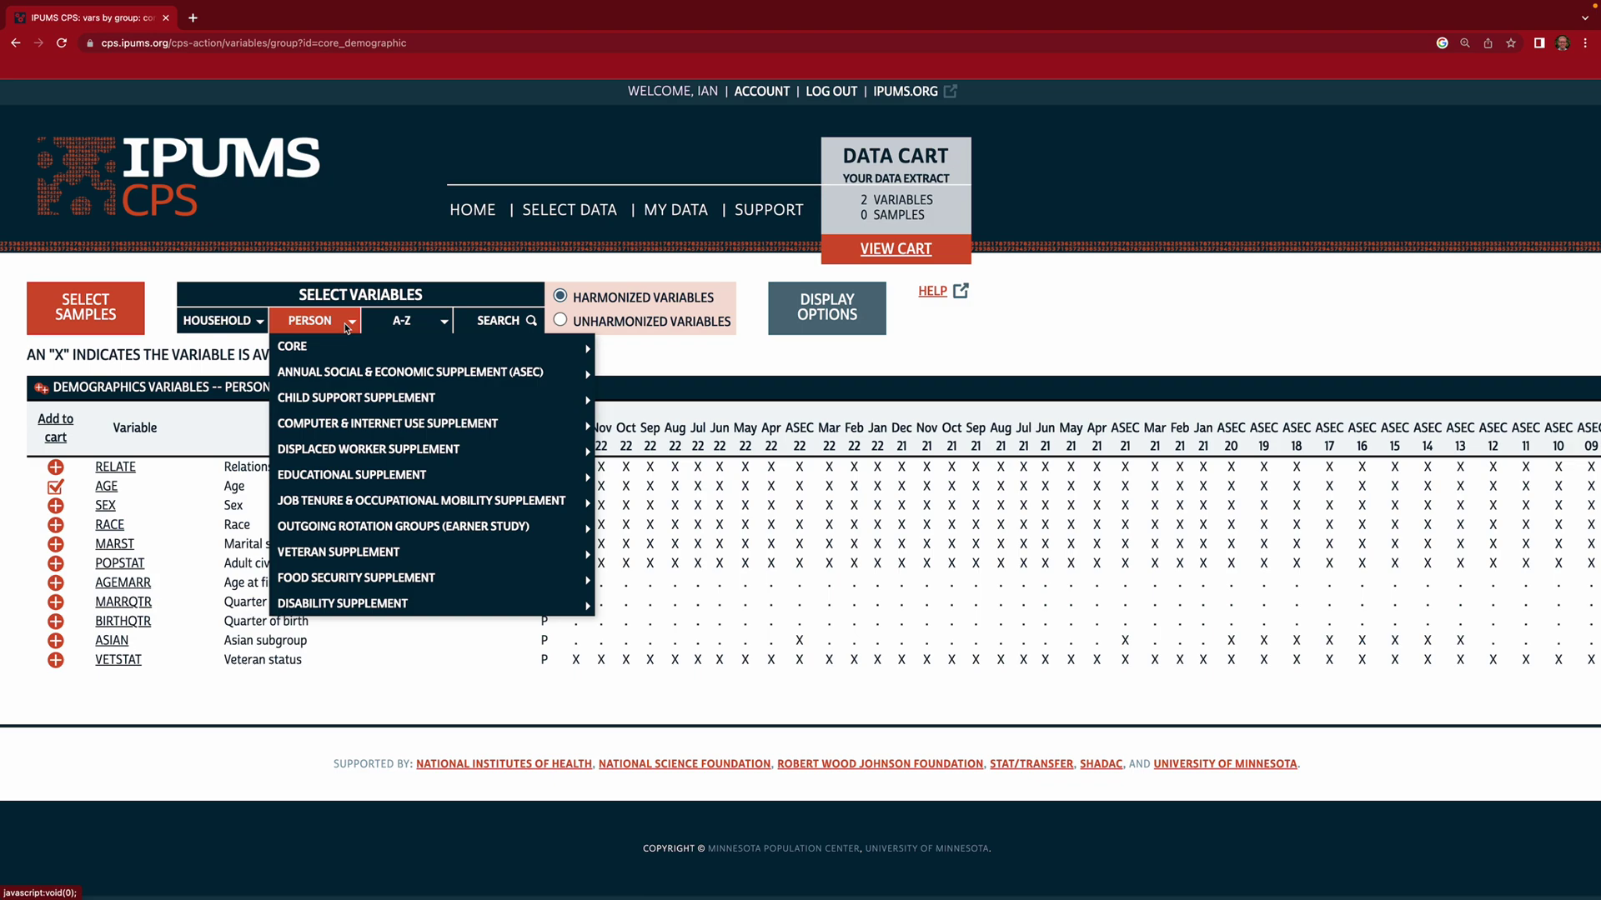
pyautogui.moveTo(398, 356)
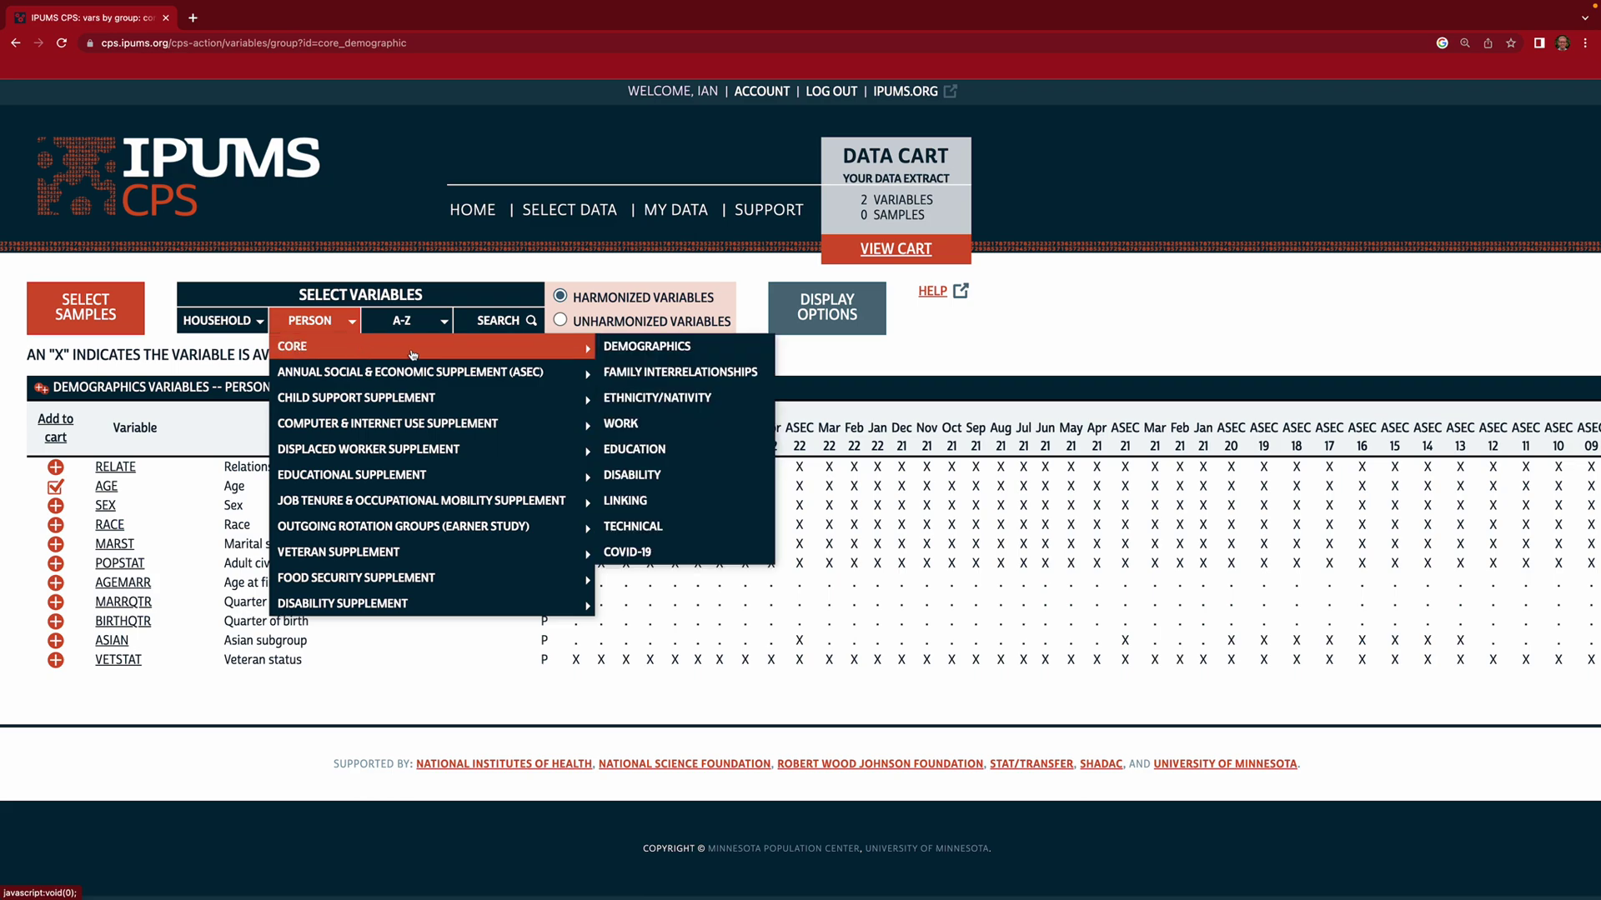
# Add EDUC from the Core Education list, bringing the cart to 3 variables
pyautogui.click(683, 455)
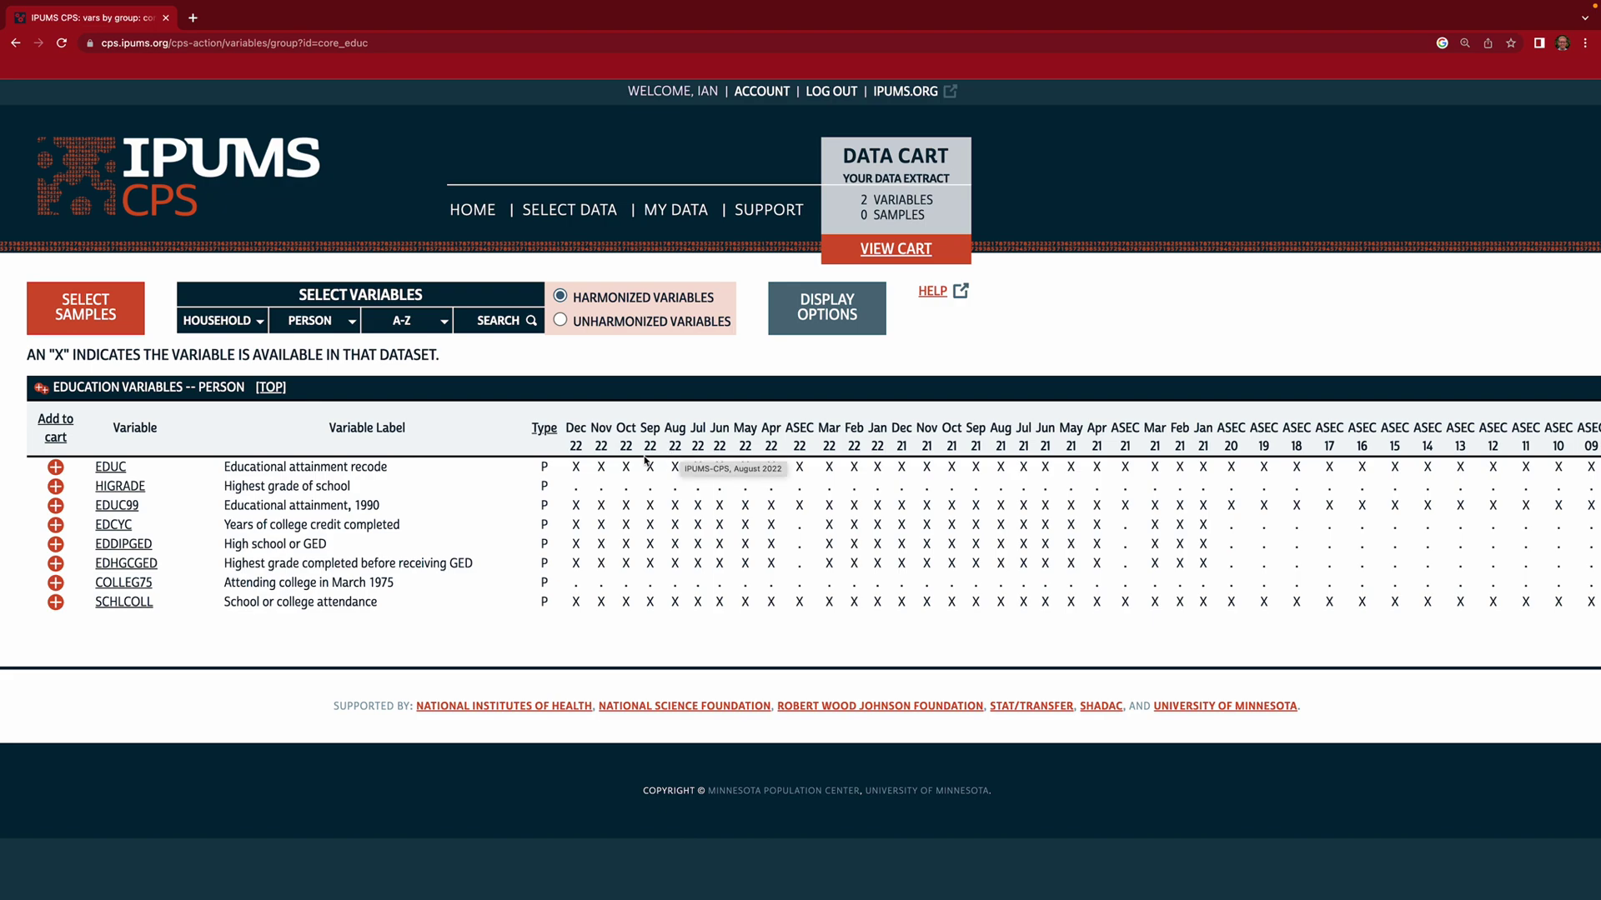
pyautogui.click(56, 467)
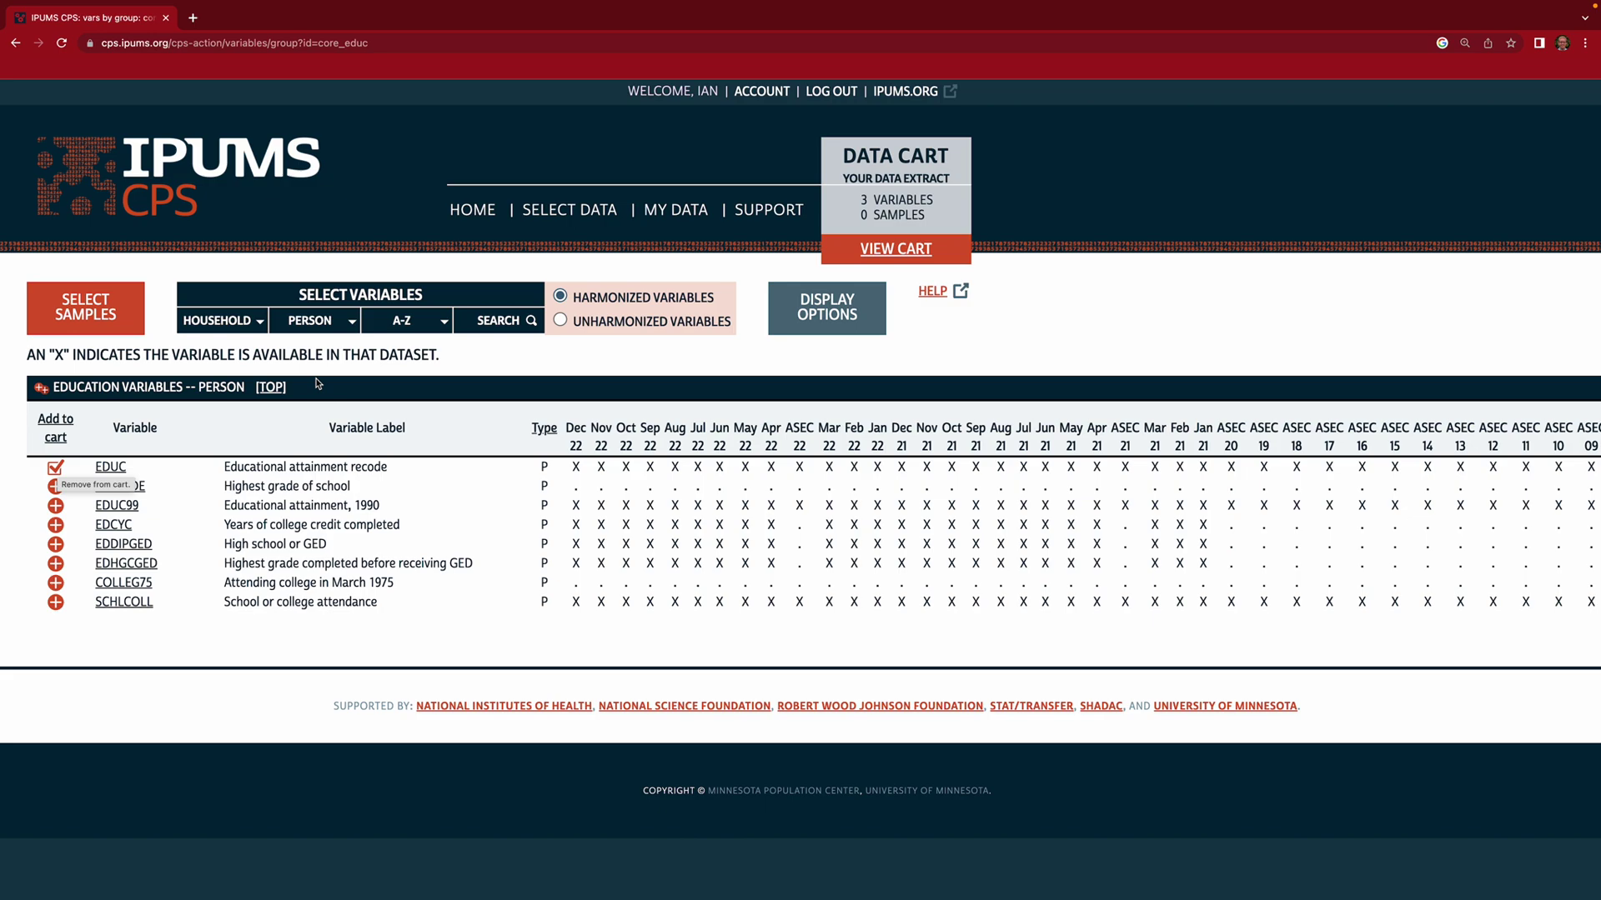
# Add WKSWORK2 (weeks worked last year, intervalled) from the ASEC Work variables to the cart
pyautogui.click(348, 323)
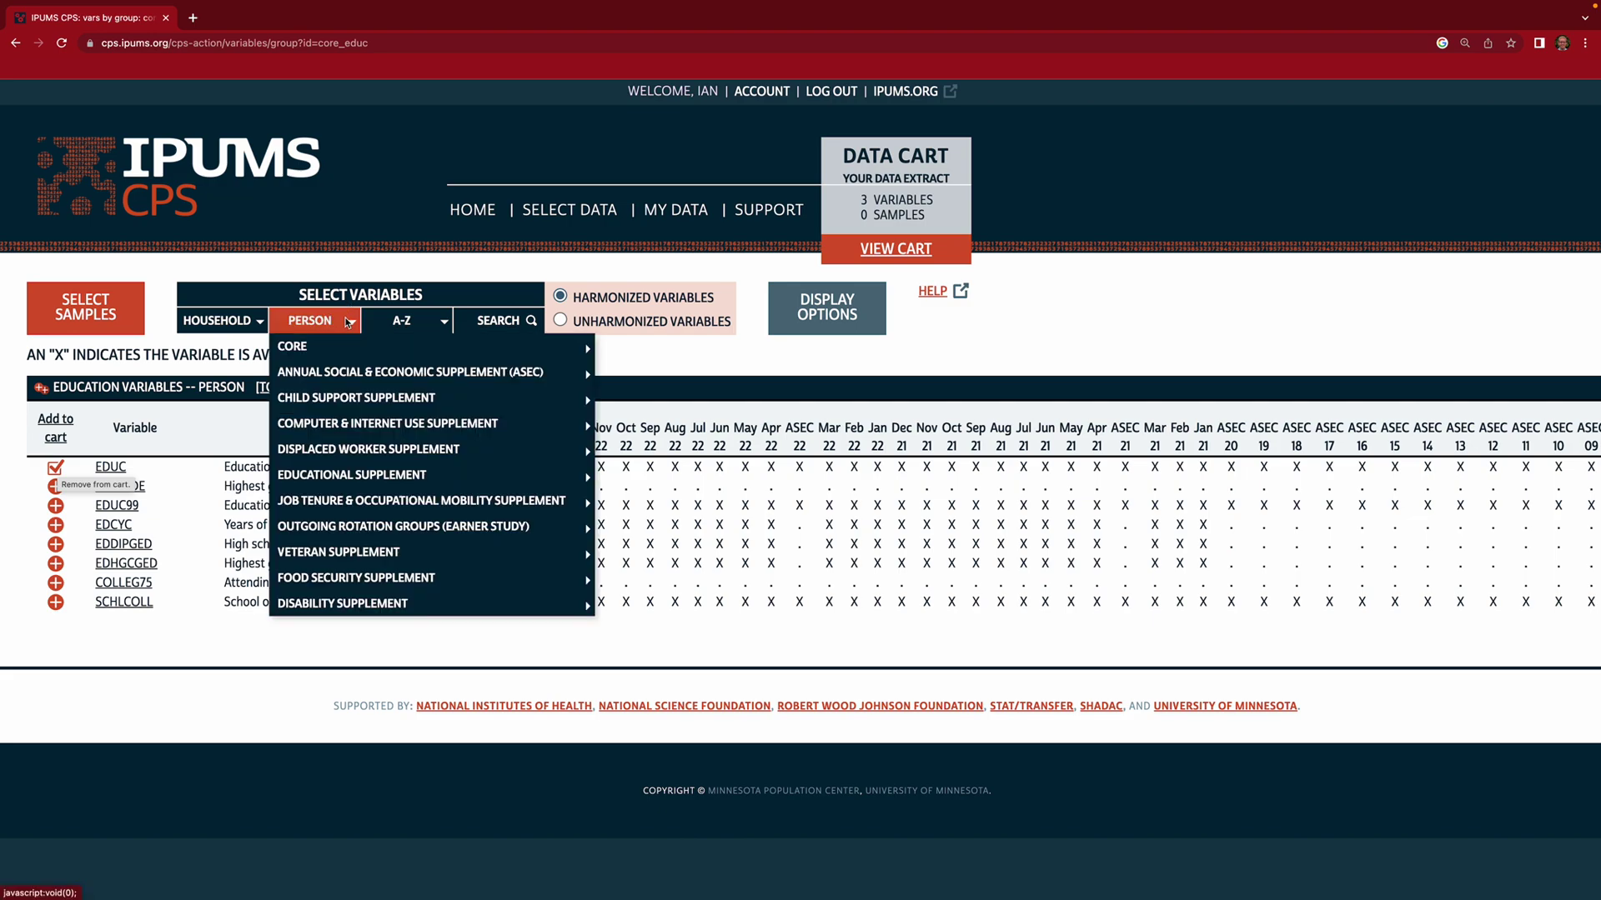
pyautogui.moveTo(455, 372)
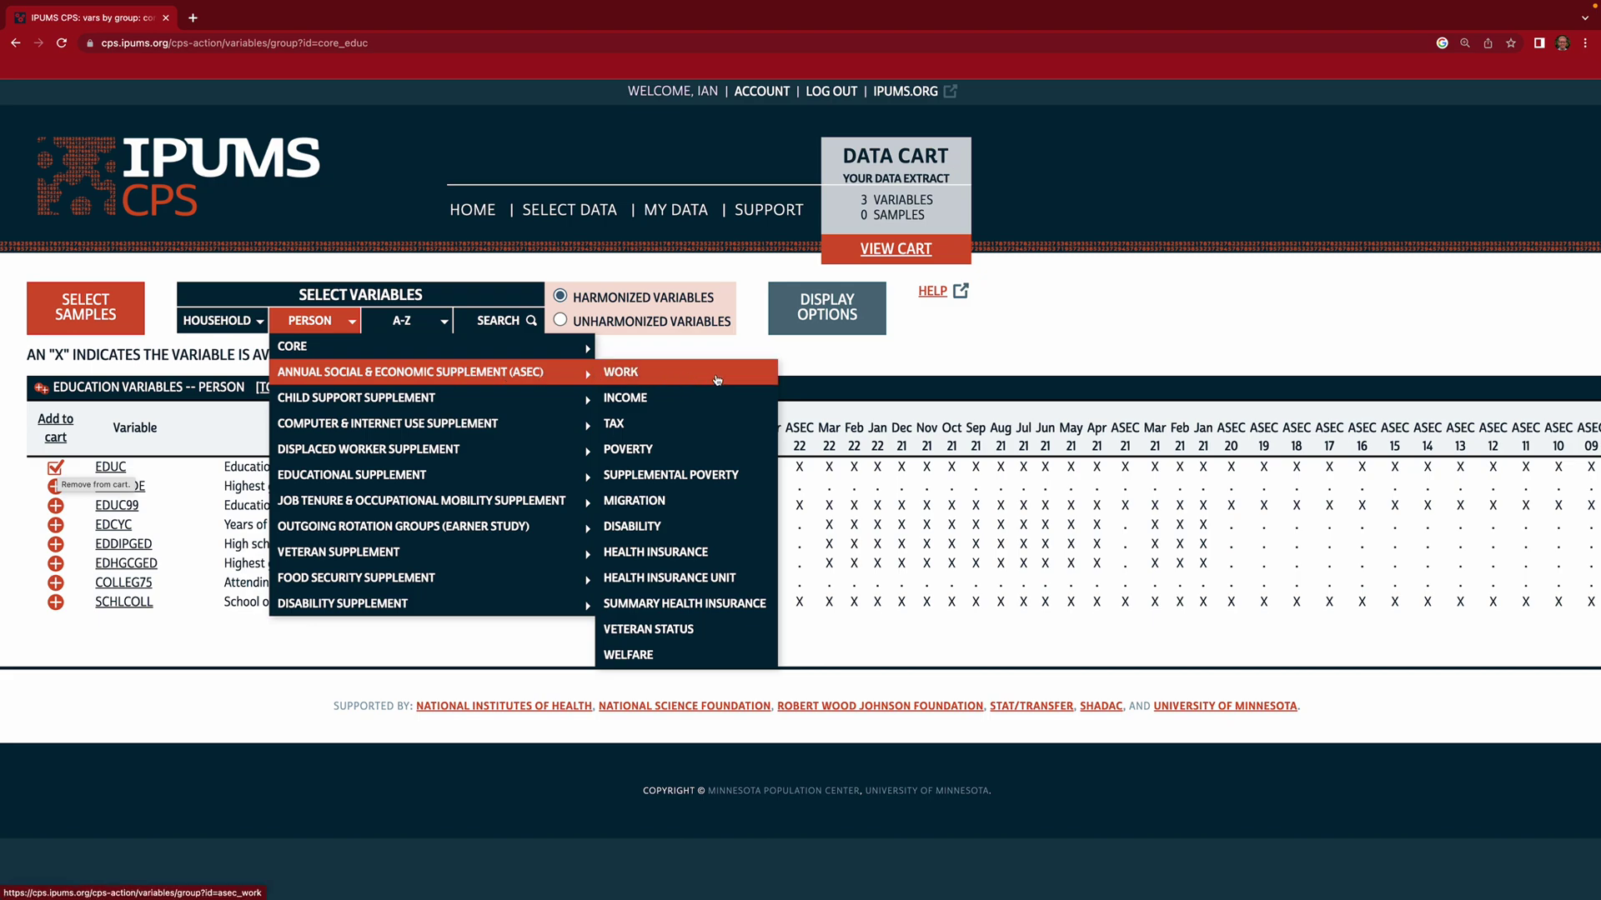
pyautogui.click(722, 379)
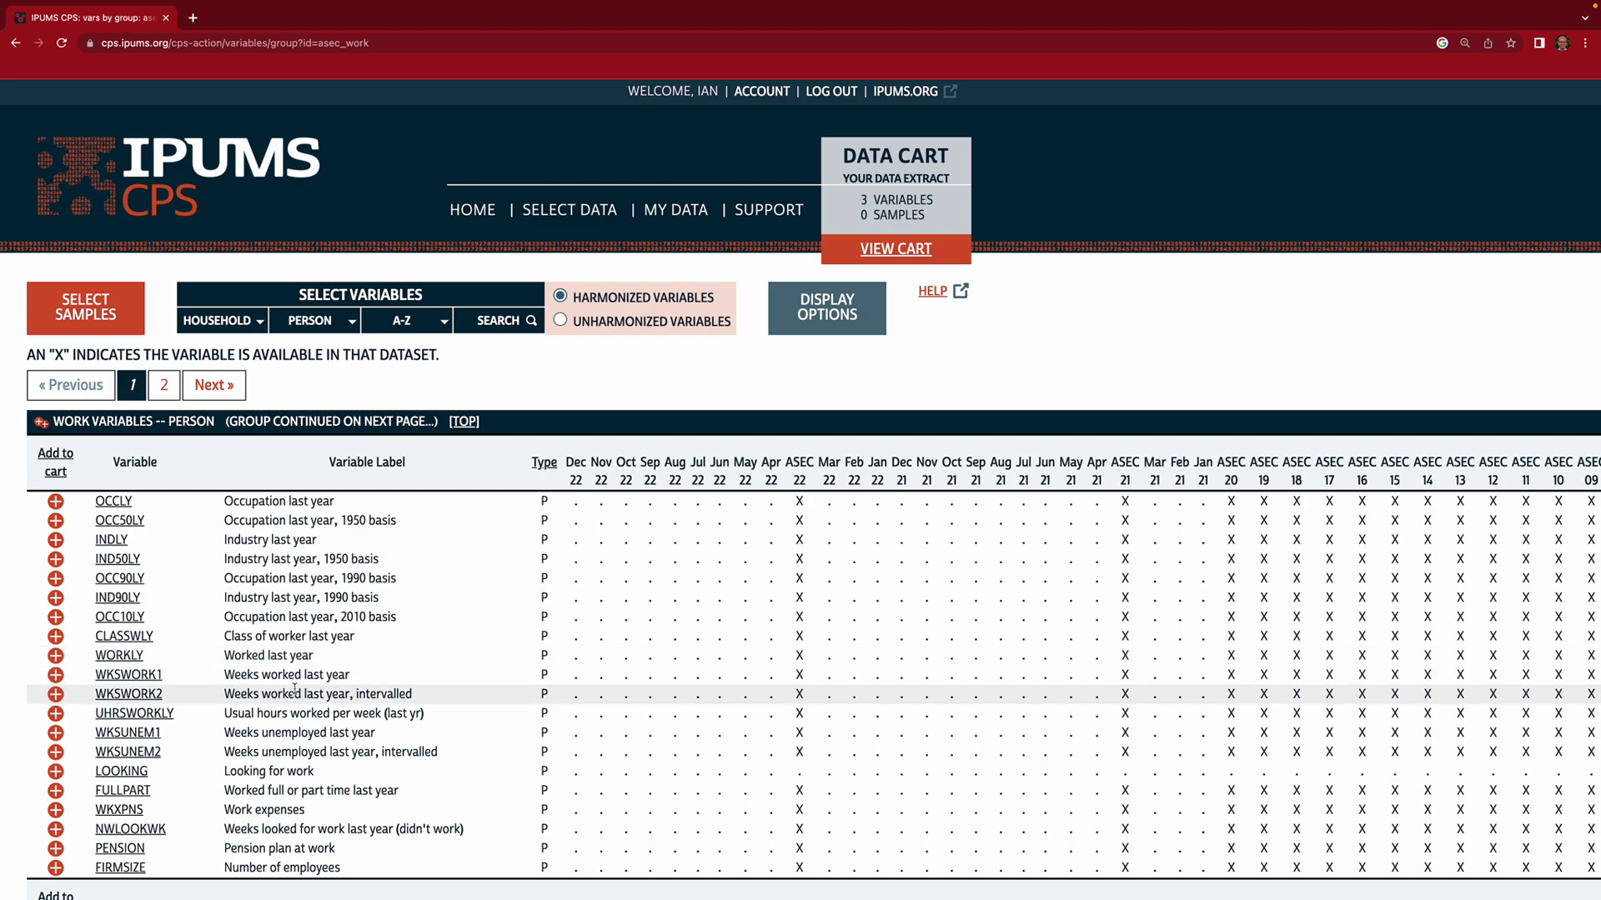
pyautogui.click(55, 695)
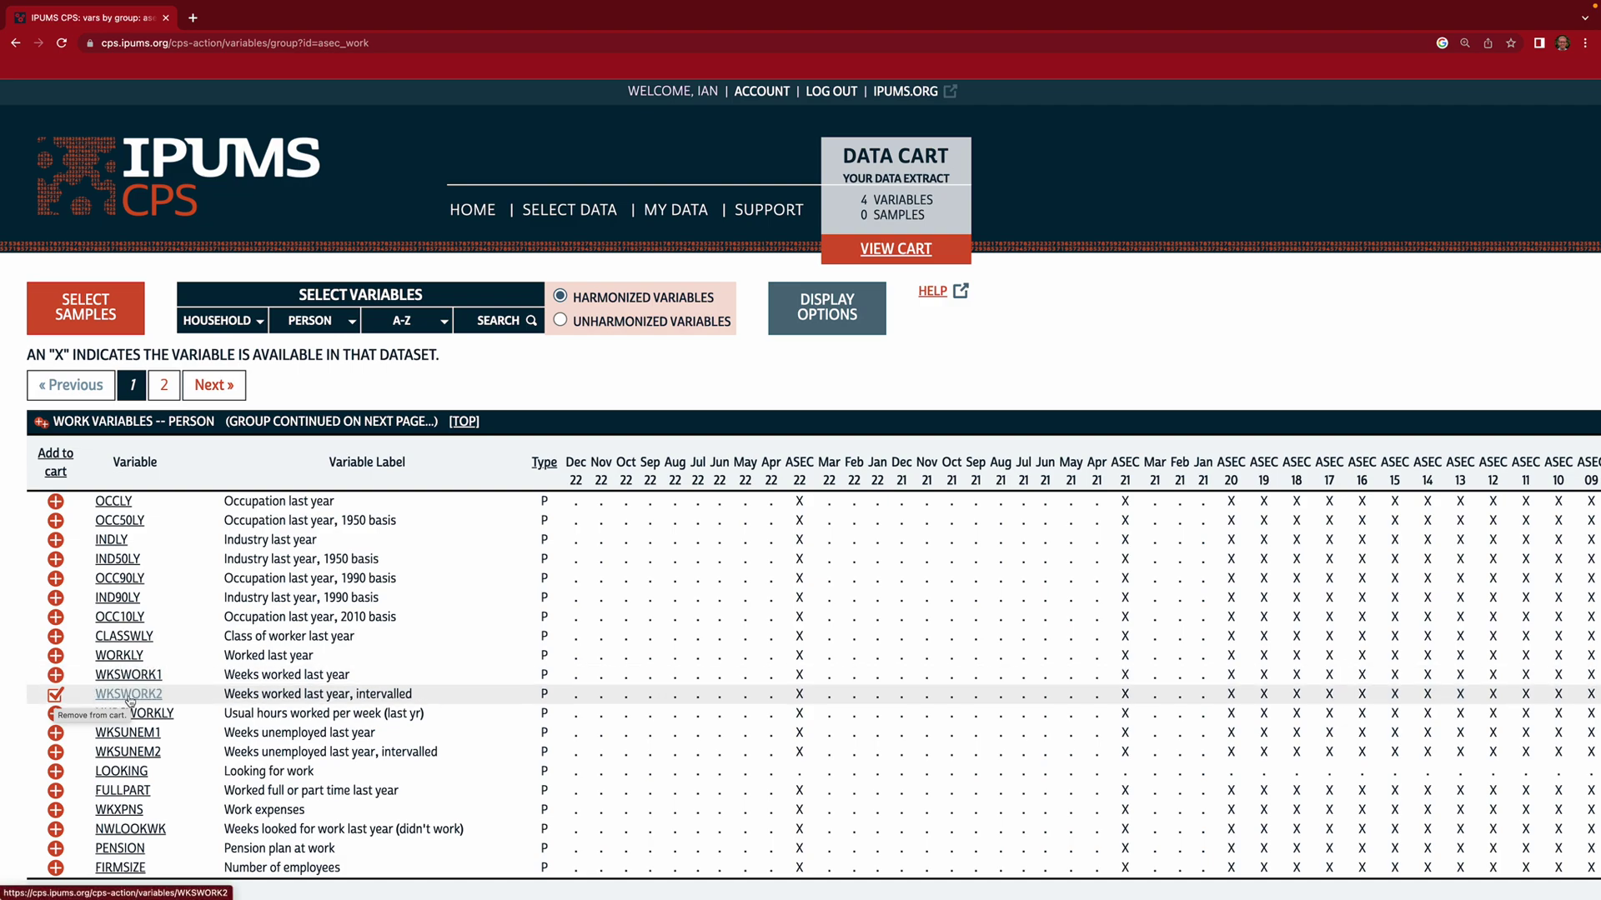
# Check the WKSWORK2 codes and frequencies, then return to the variable groups
pyautogui.click(142, 699)
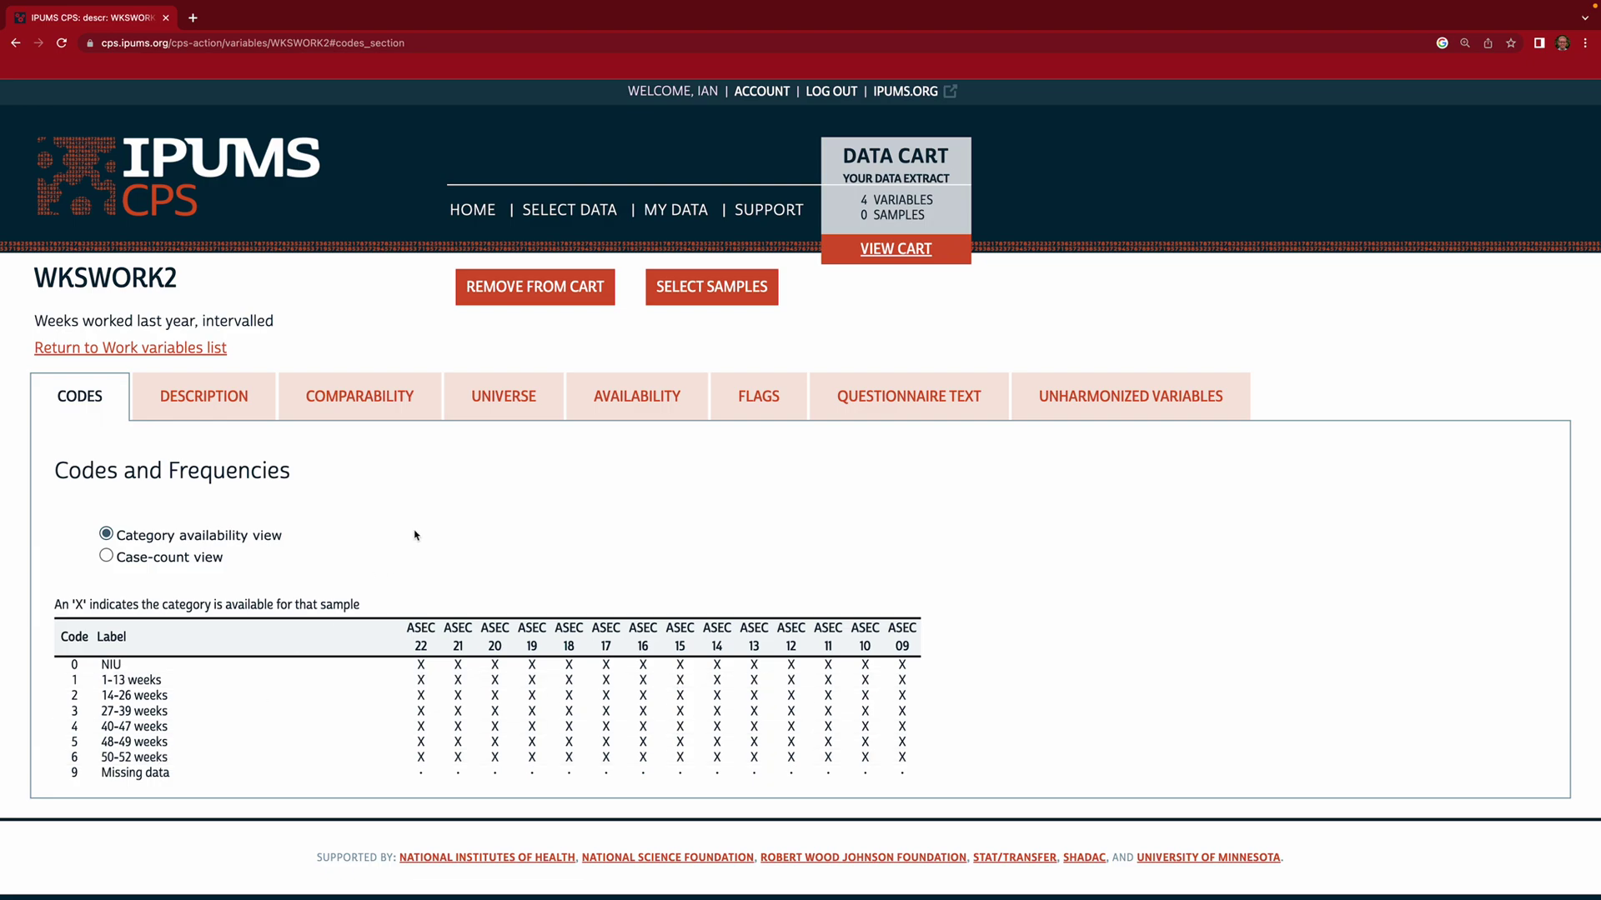
pyautogui.click(550, 214)
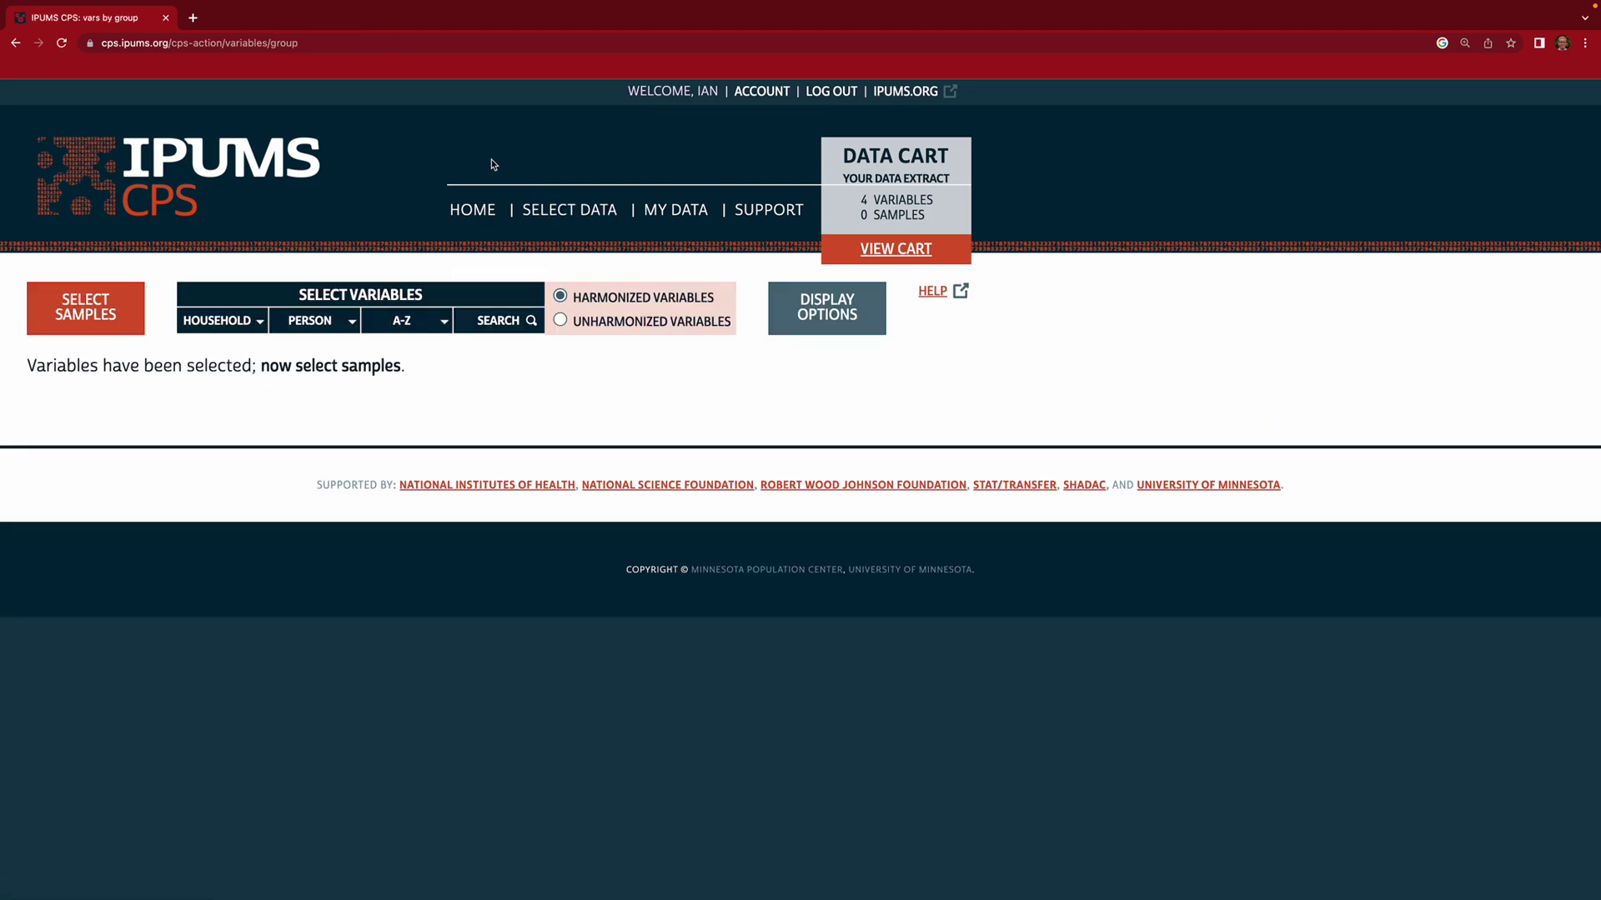
# Show the PERSON > CORE topic submenu, with four variables already in the cart
pyautogui.click(337, 322)
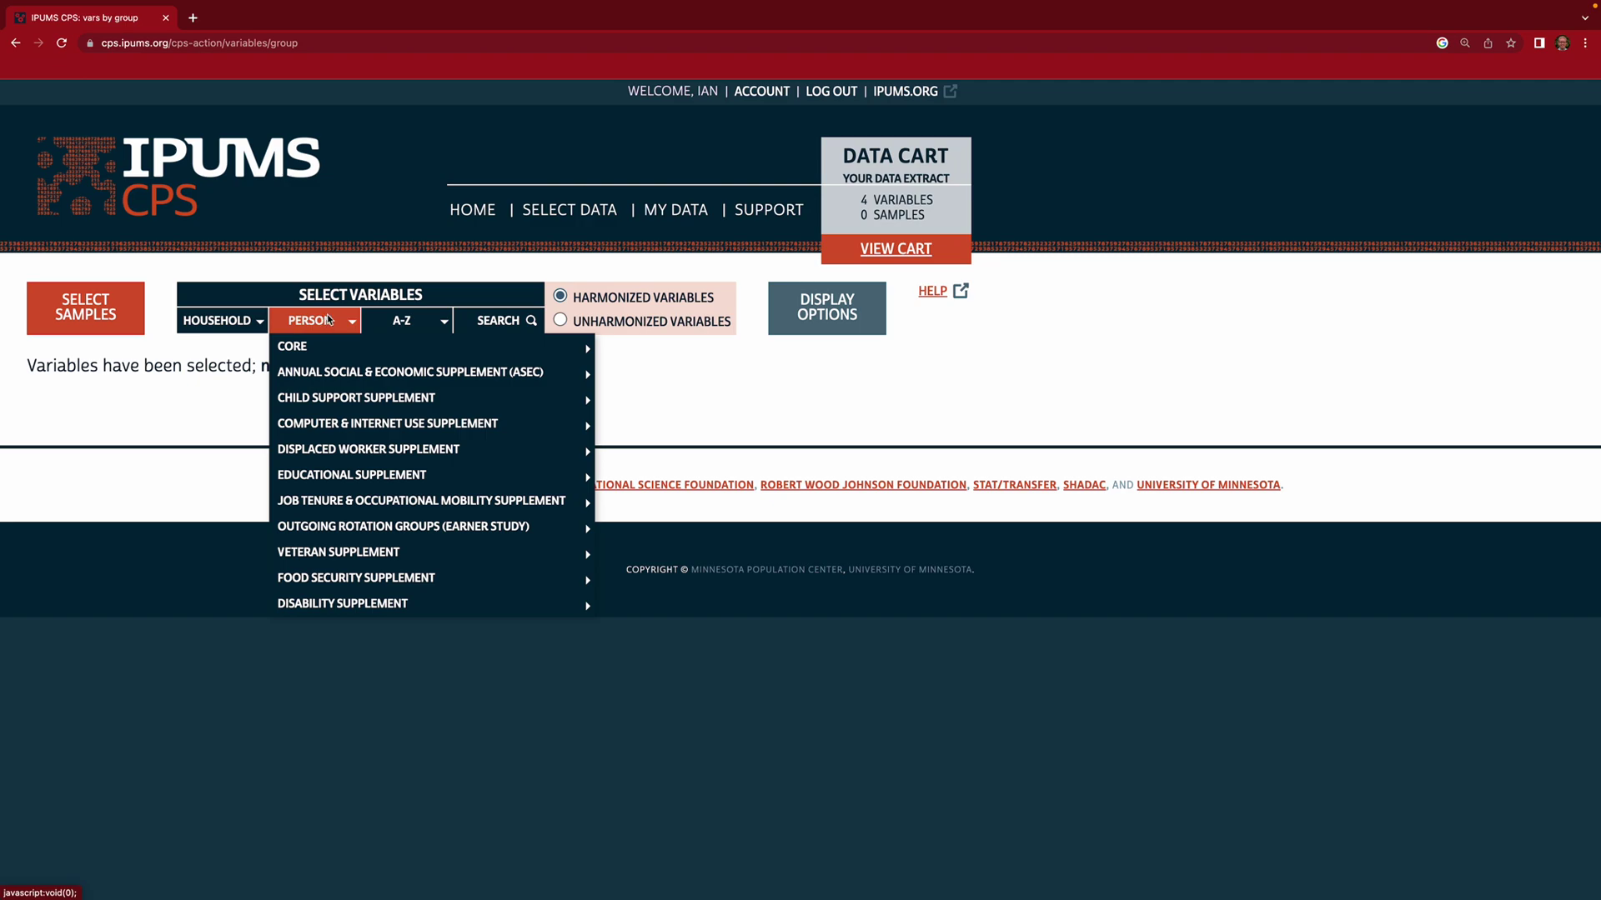
pyautogui.moveTo(390, 374)
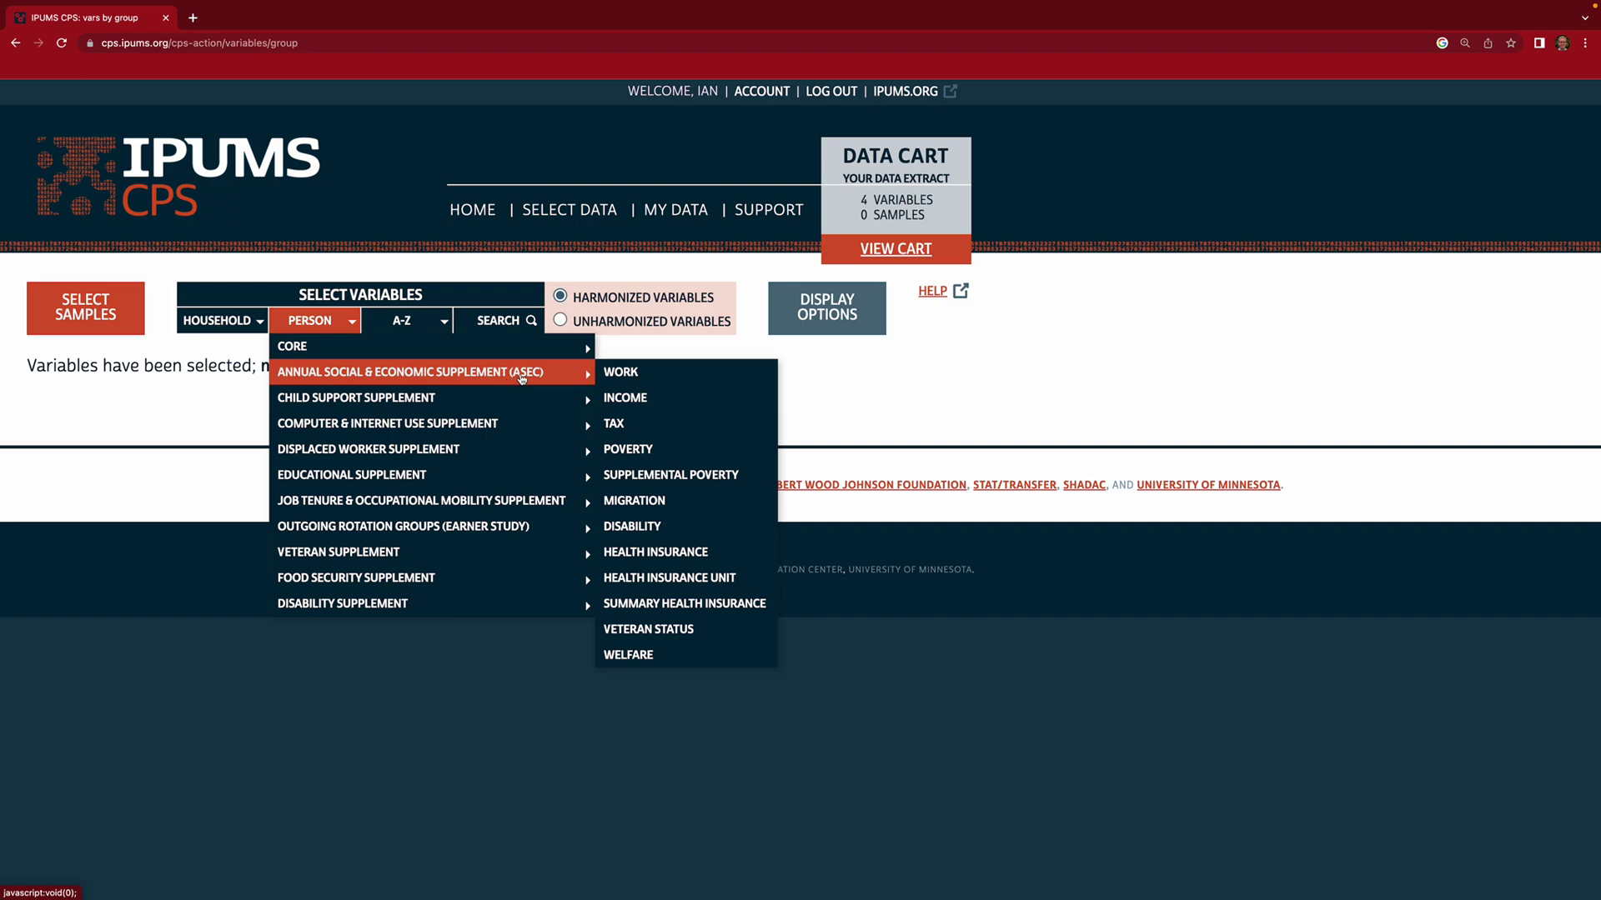
pyautogui.moveTo(540, 351)
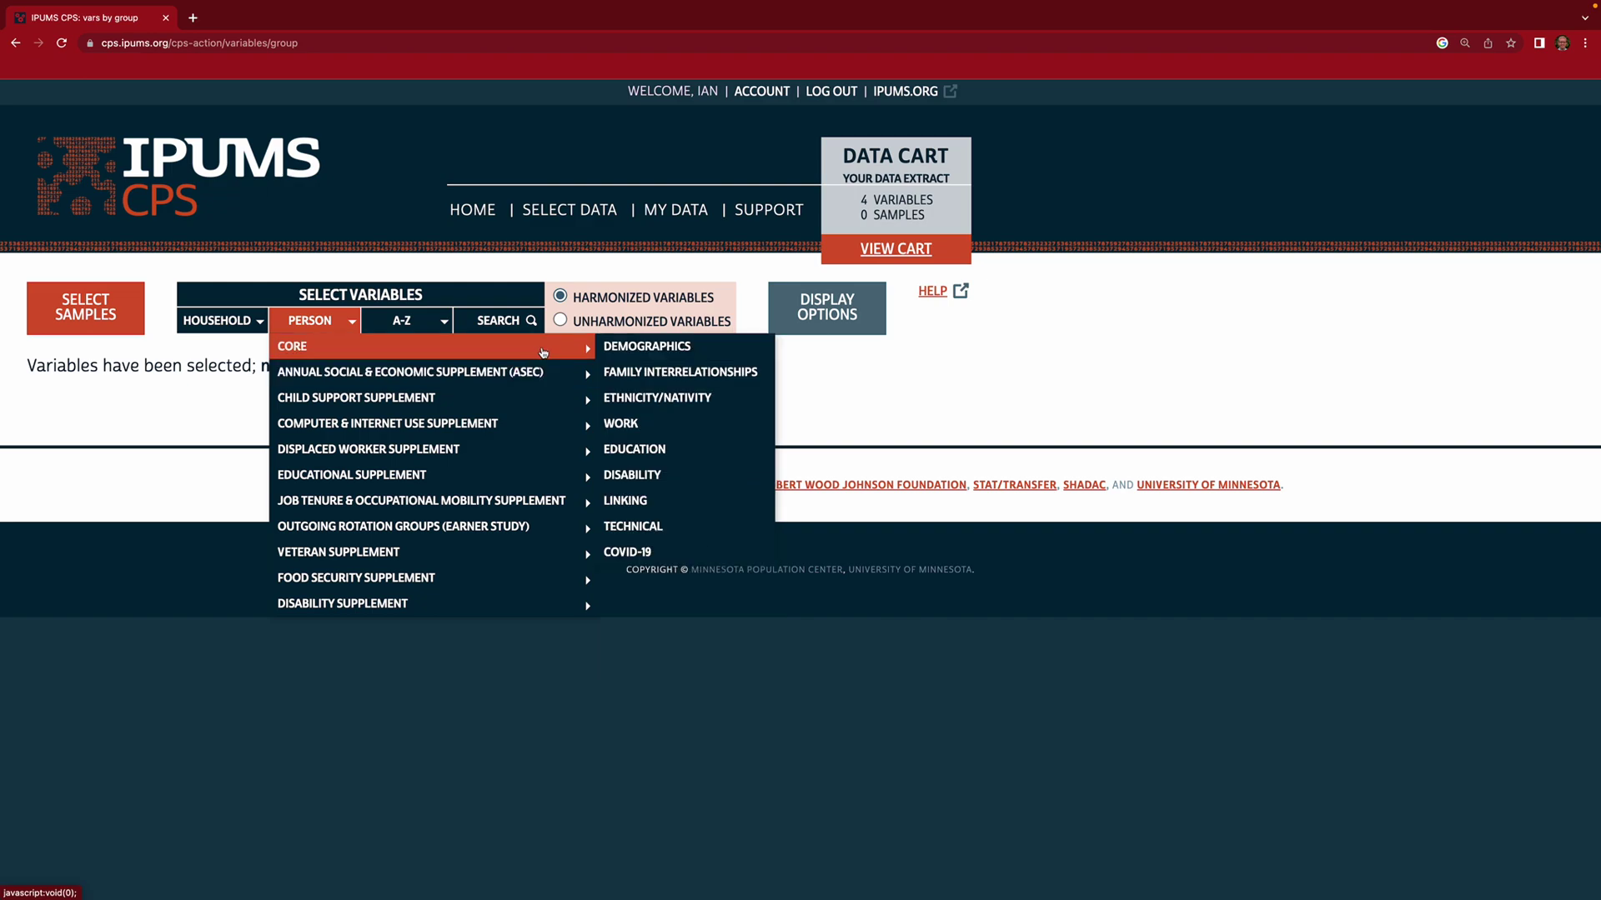
# Add the ASEC weight ASECWT from the Core Technical variables and review the data cart
pyautogui.click(690, 534)
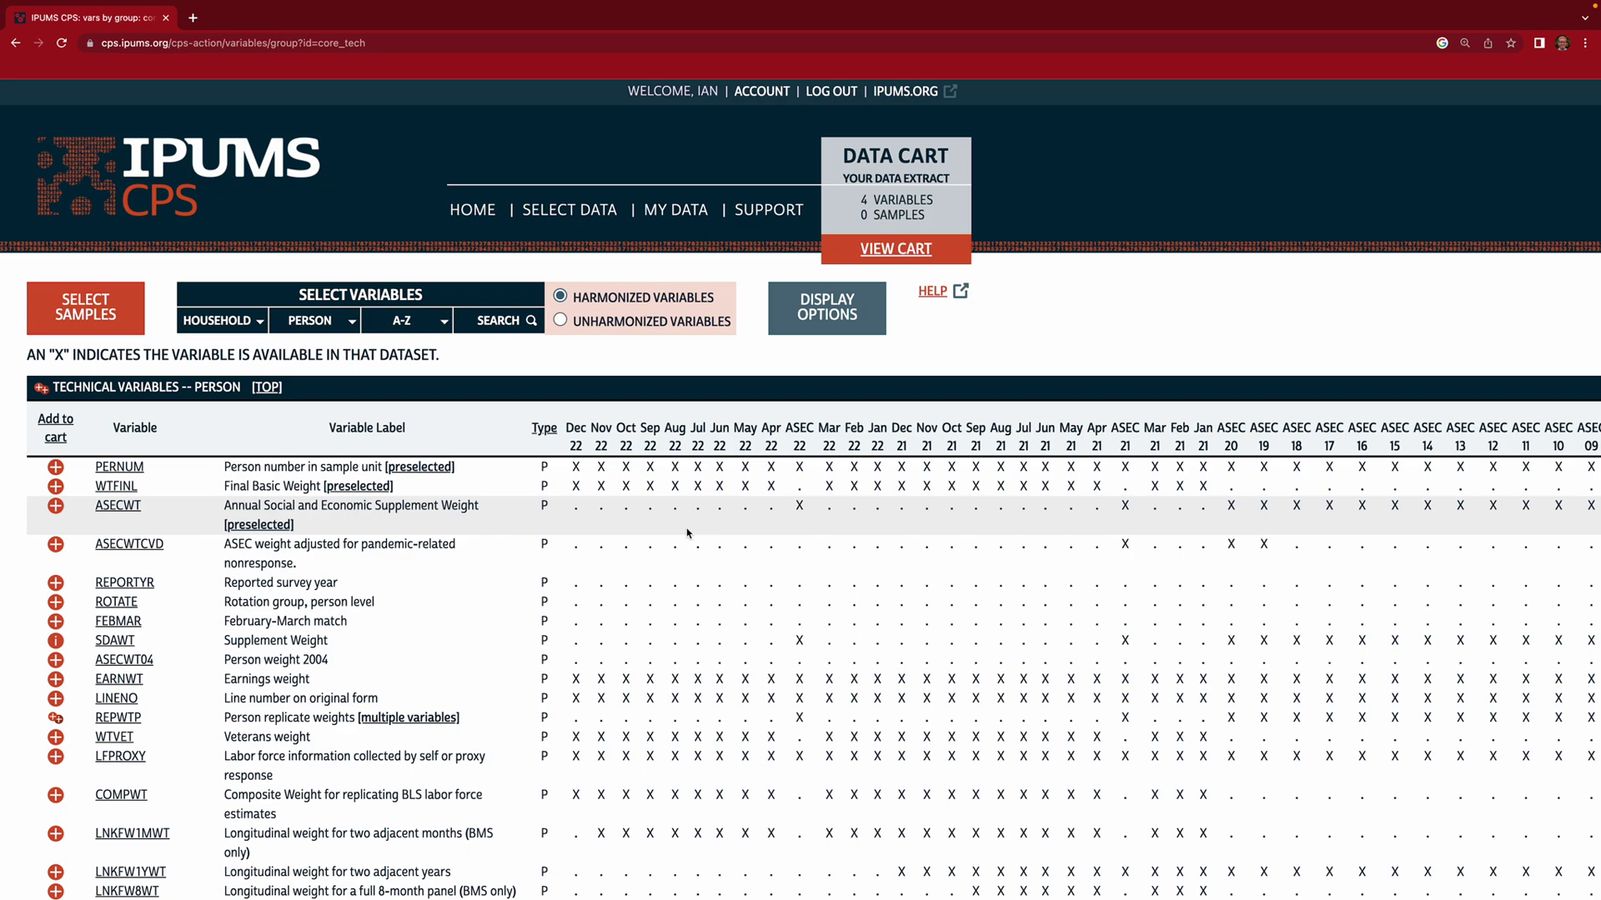
pyautogui.scroll(-3, 489, 627)
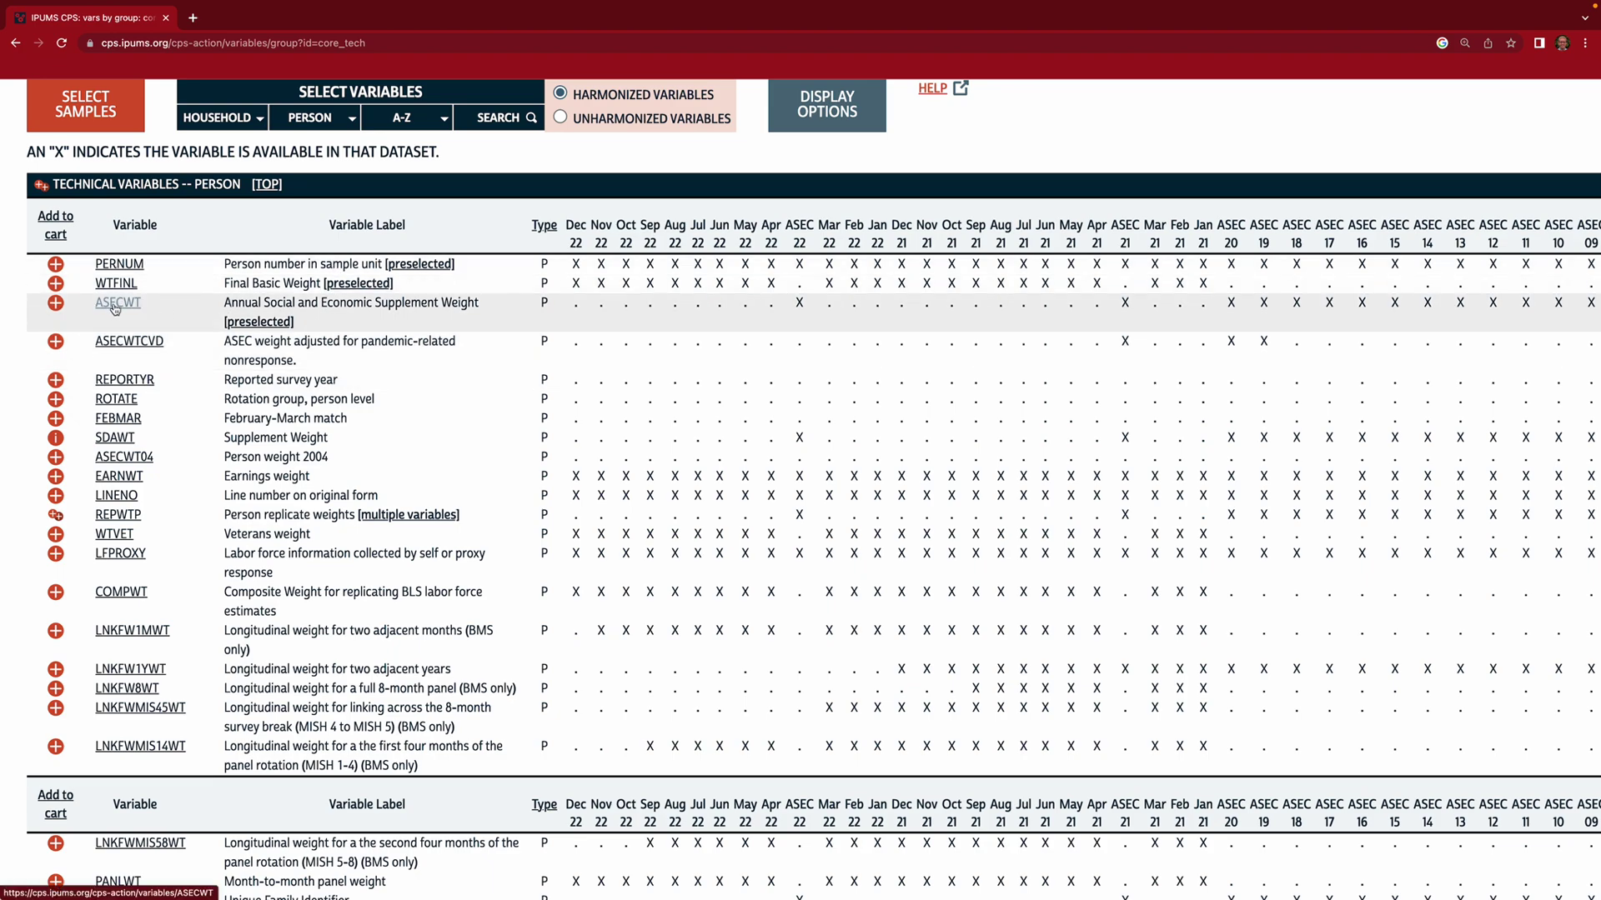
pyautogui.click(56, 305)
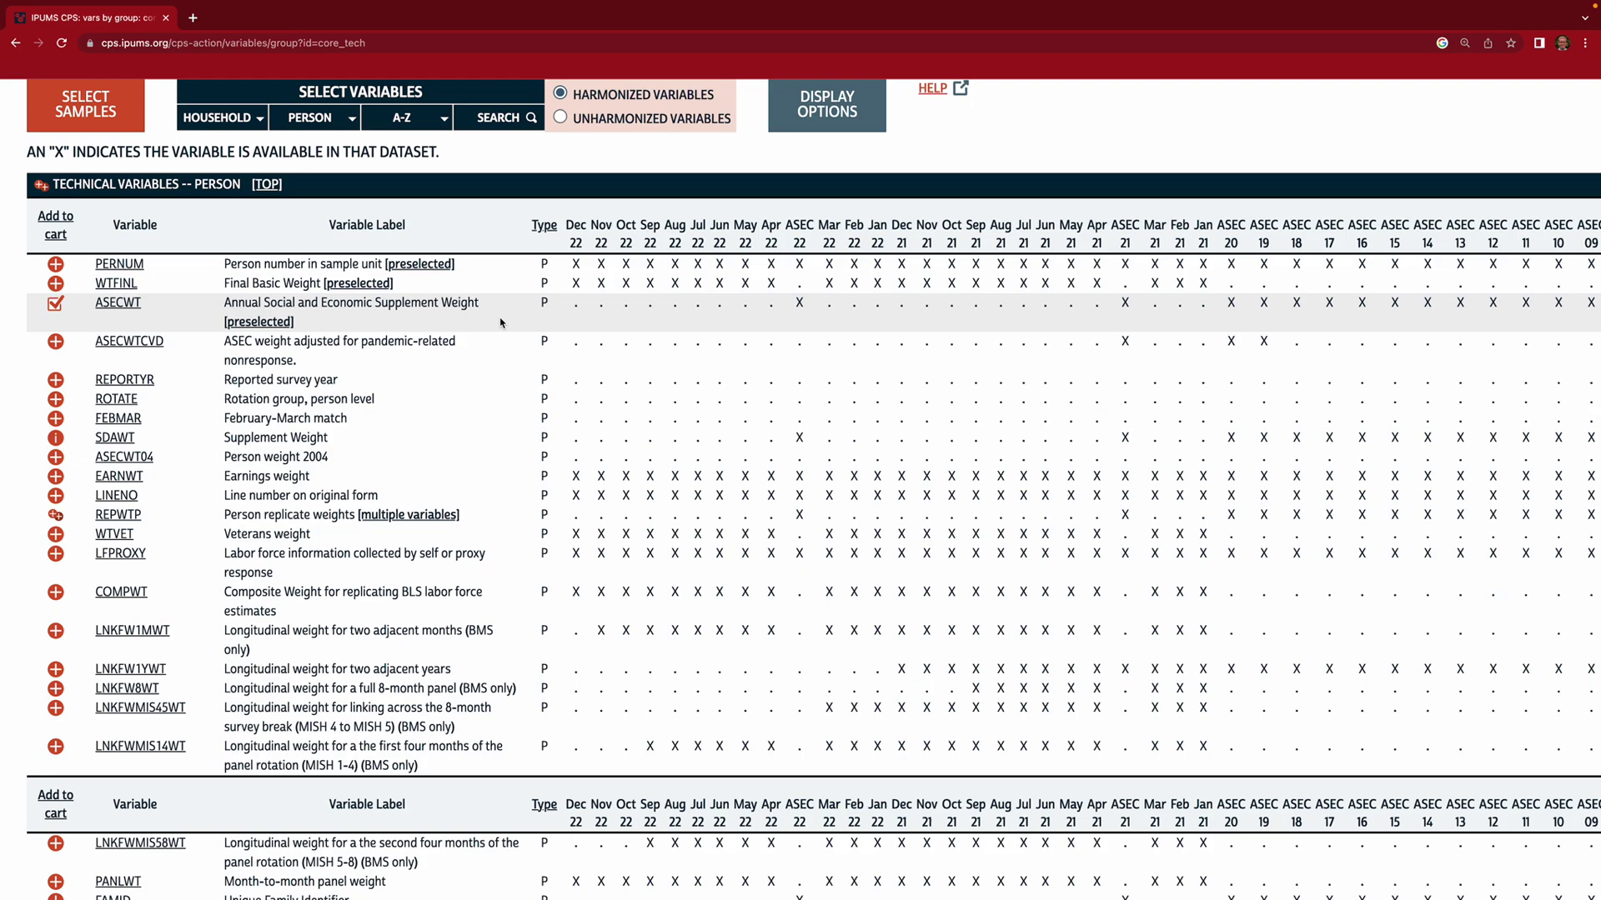
pyautogui.scroll(3, 500, 323)
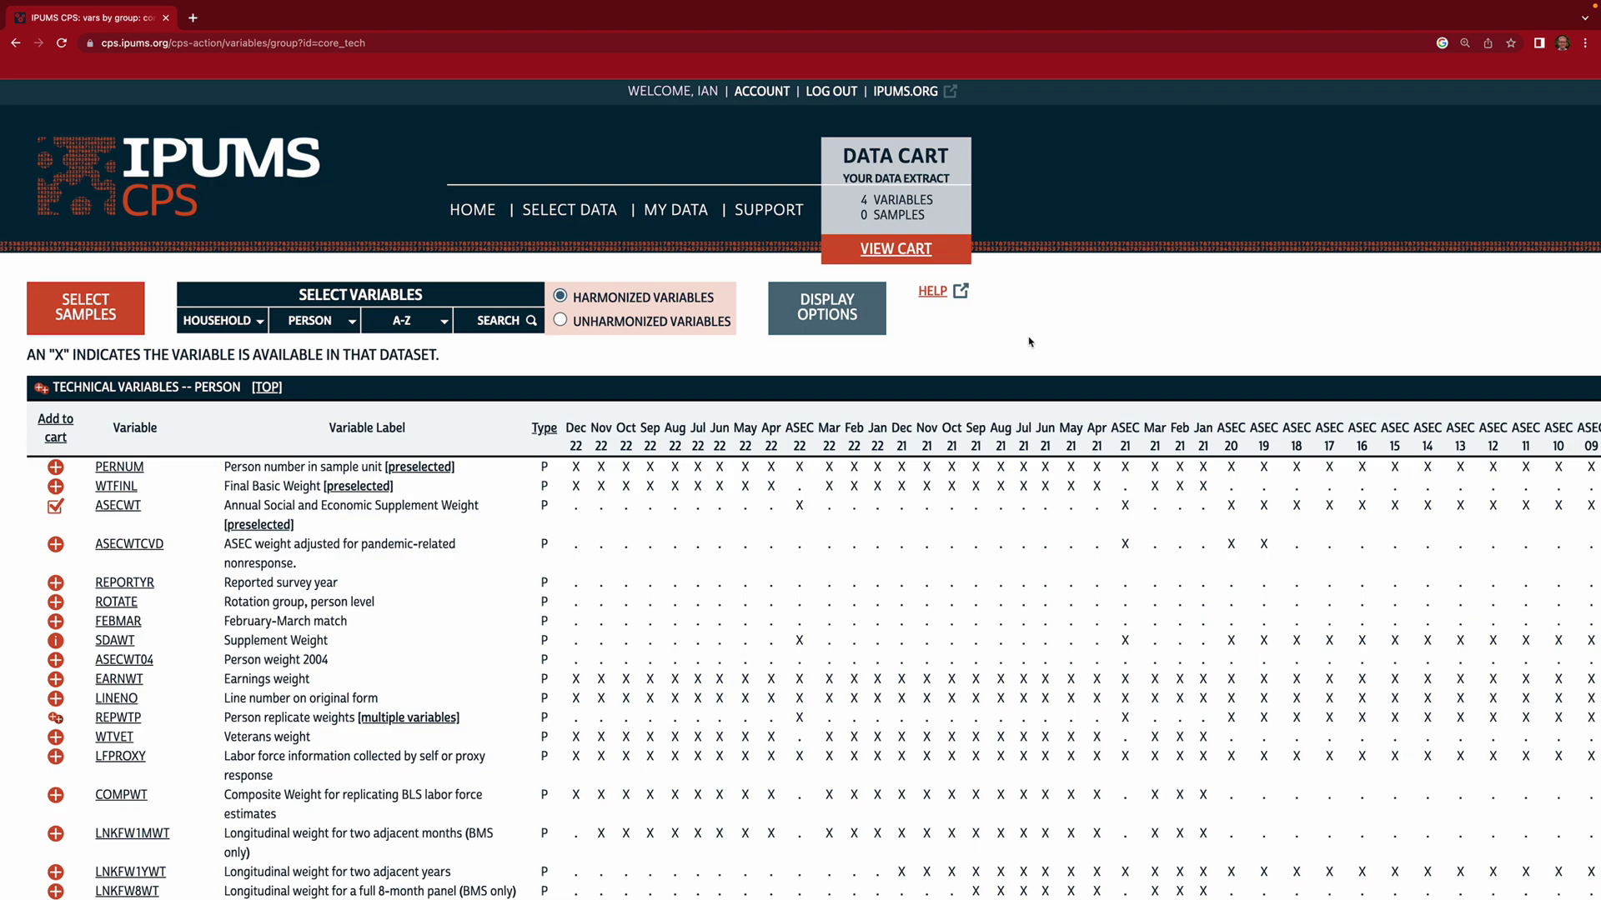
pyautogui.click(907, 254)
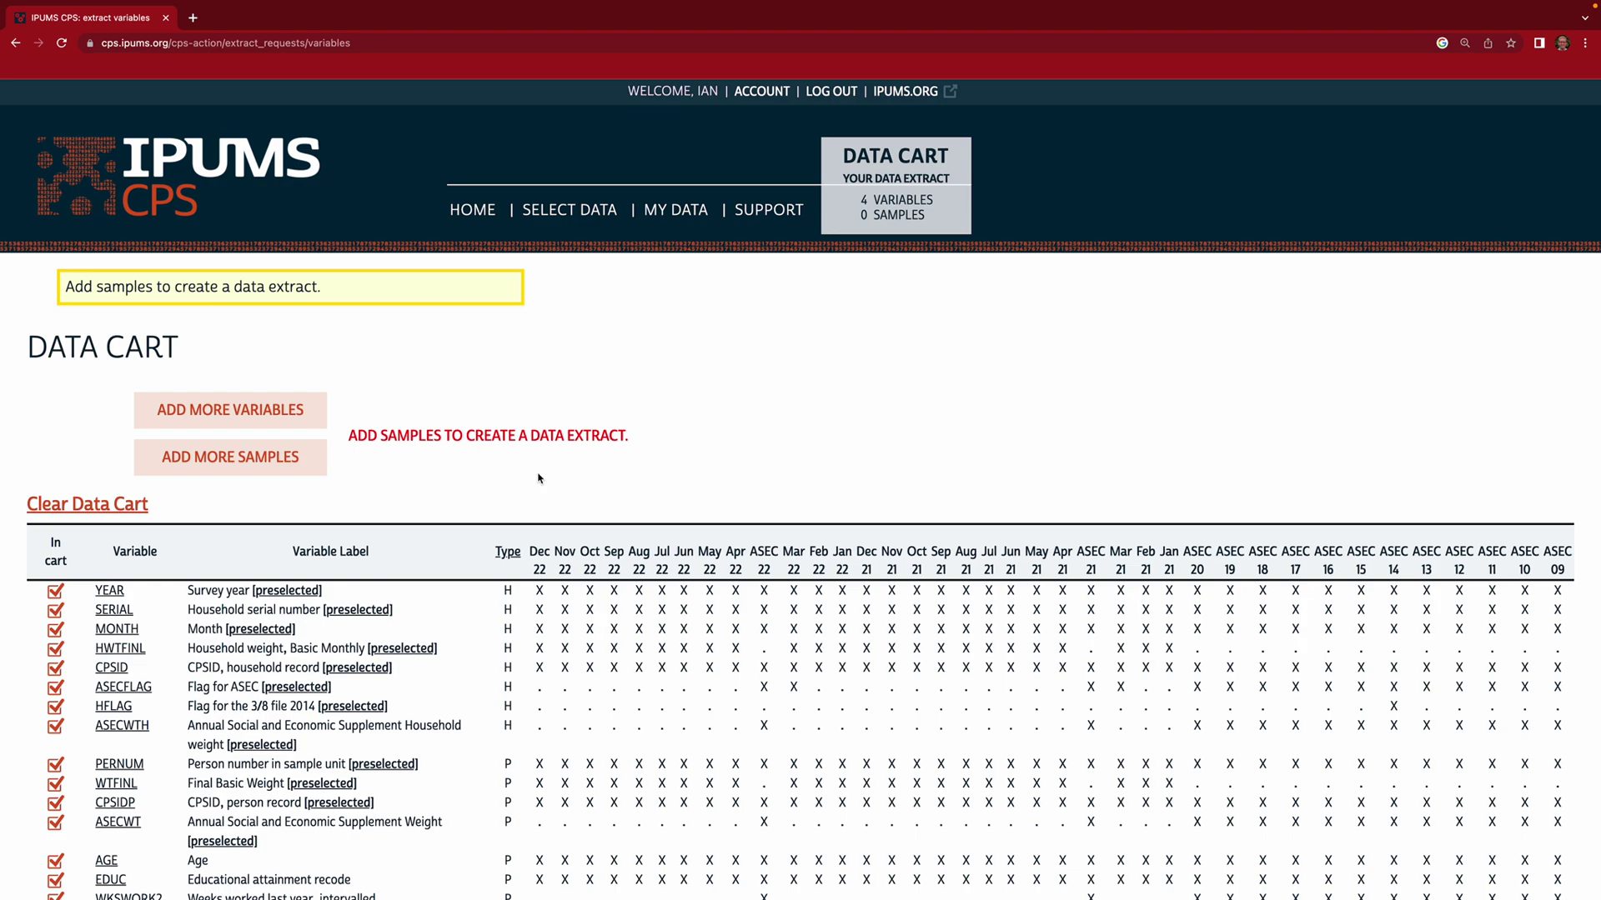
# Go to Select Samples, where 14 ASEC and 24 Basic Monthly default samples are checked
pyautogui.click(235, 461)
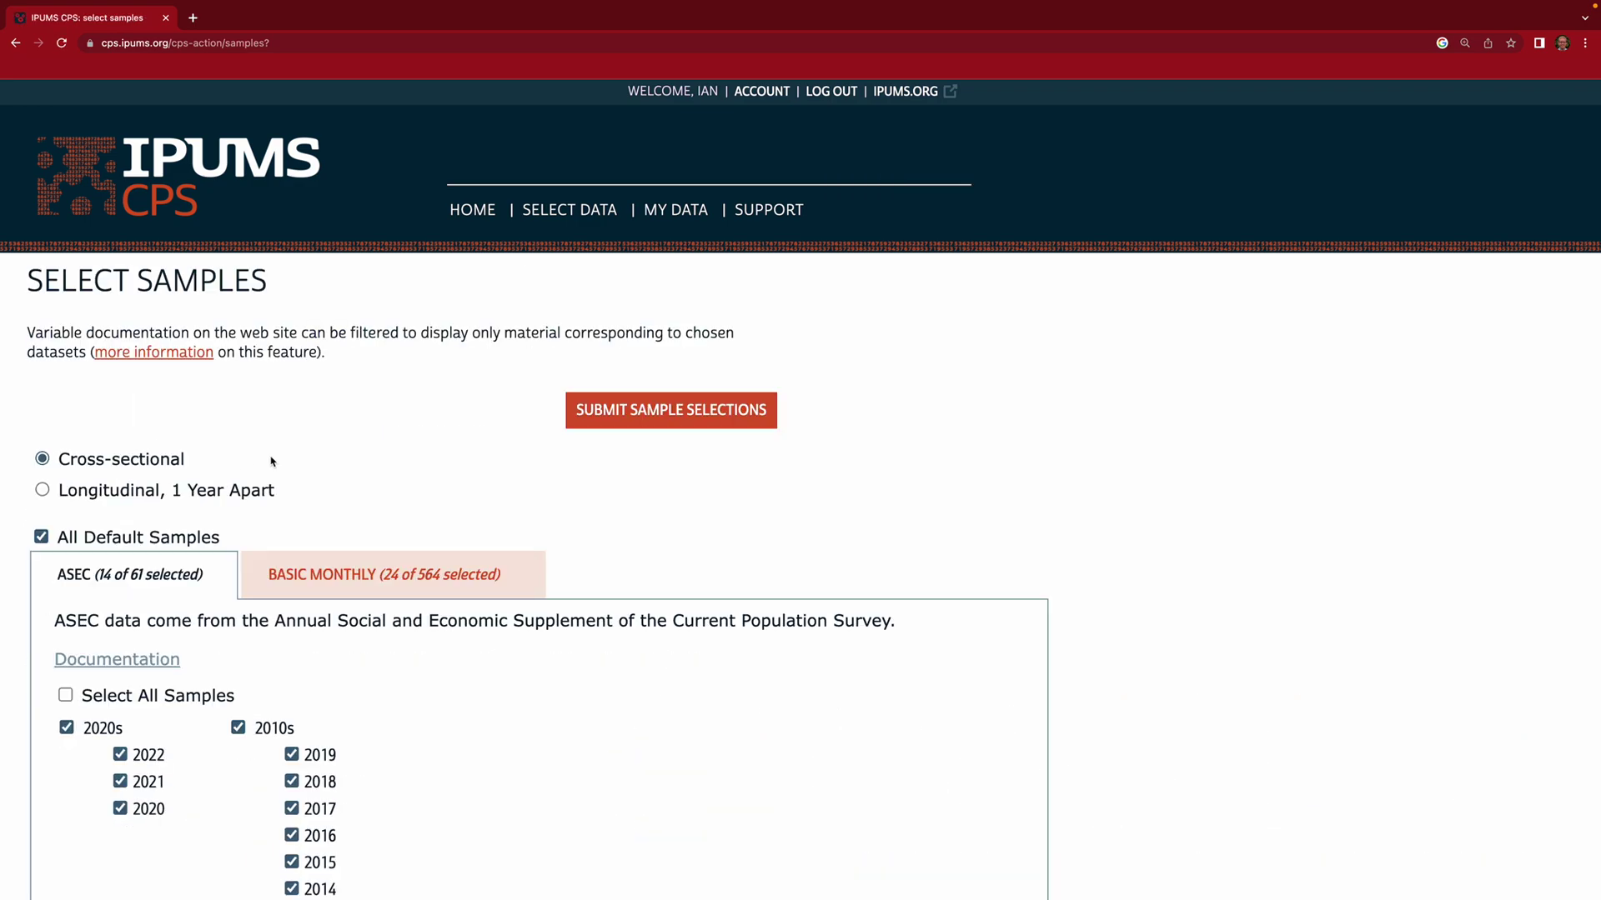
# Select all 61 ASEC sample years
pyautogui.scroll(-2, 853, 490)
pyautogui.scroll(-4, 852, 490)
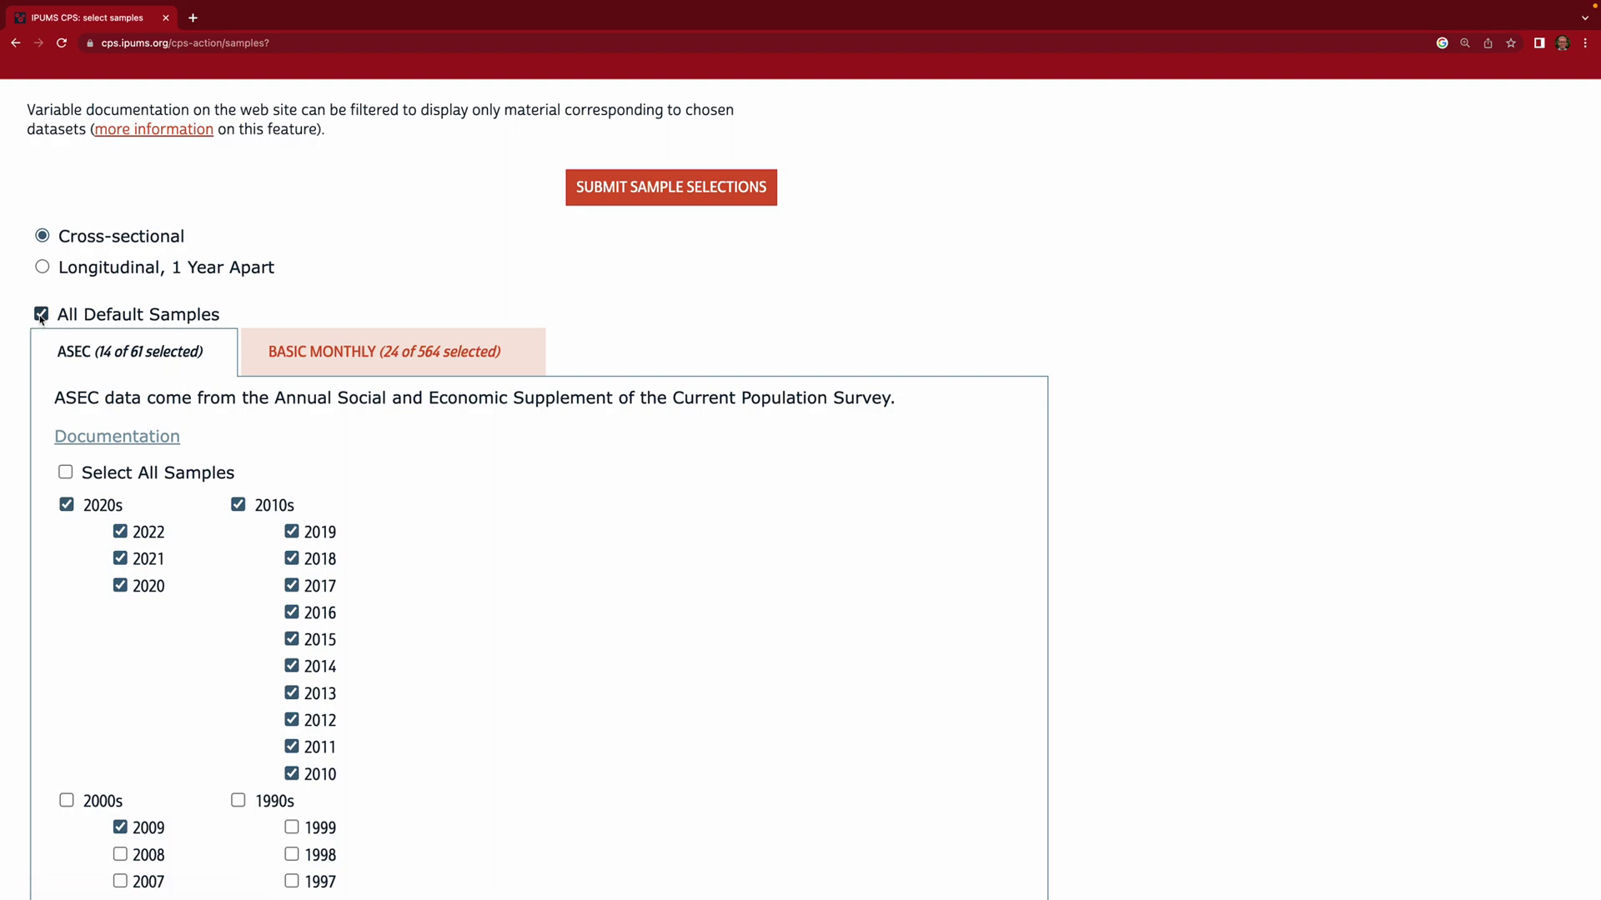
pyautogui.click(66, 473)
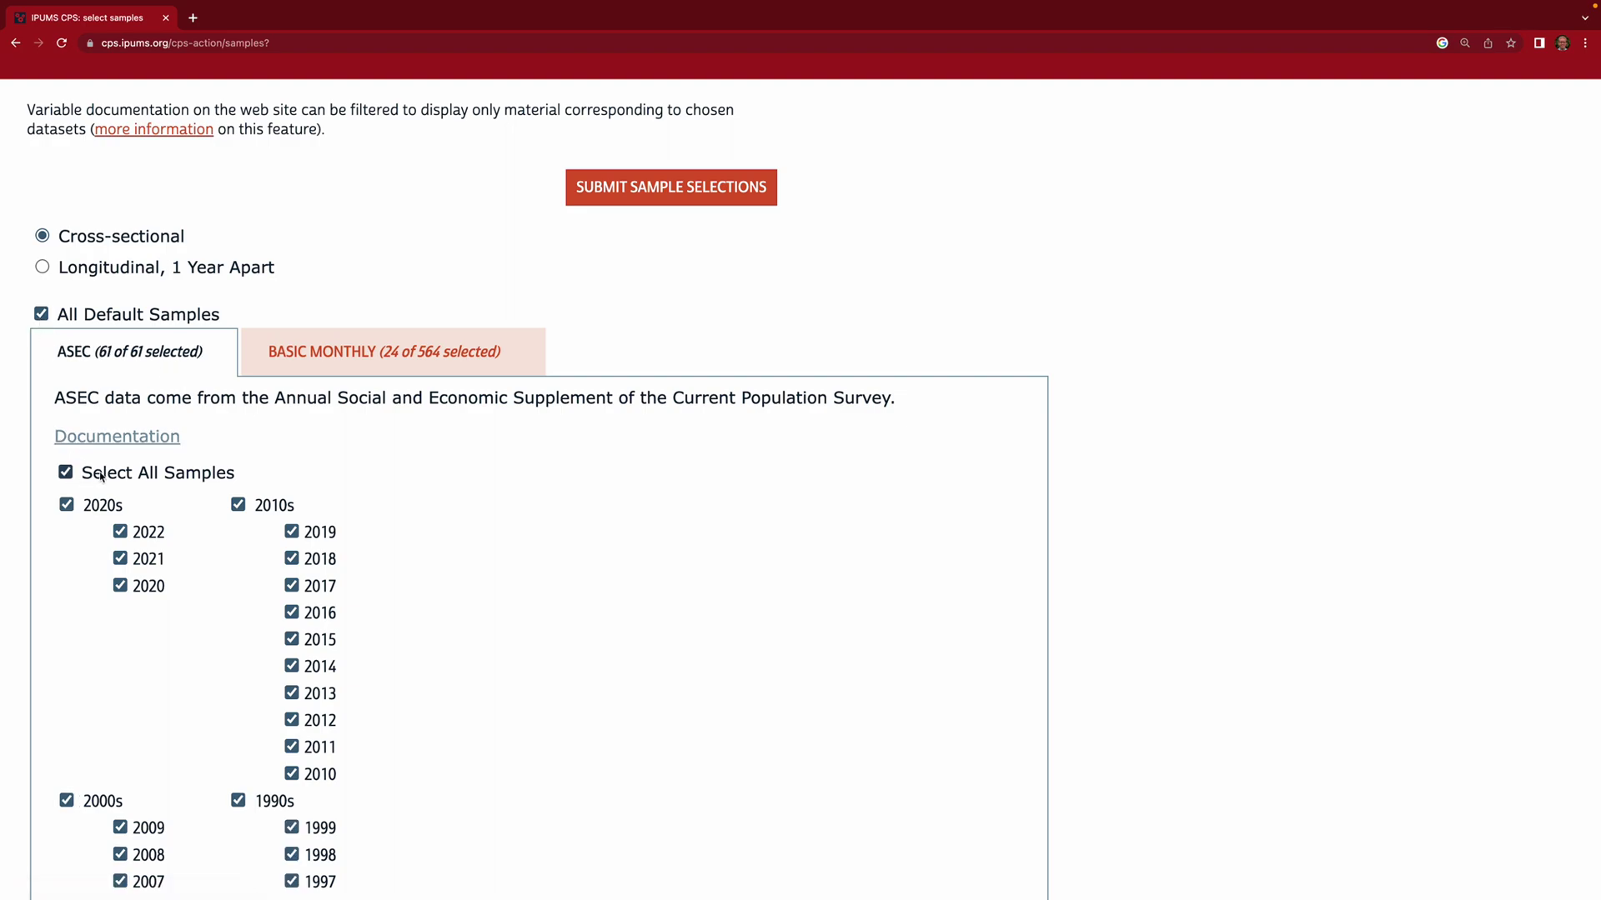
pyautogui.scroll(-8, 227, 457)
pyautogui.scroll(-3, 228, 457)
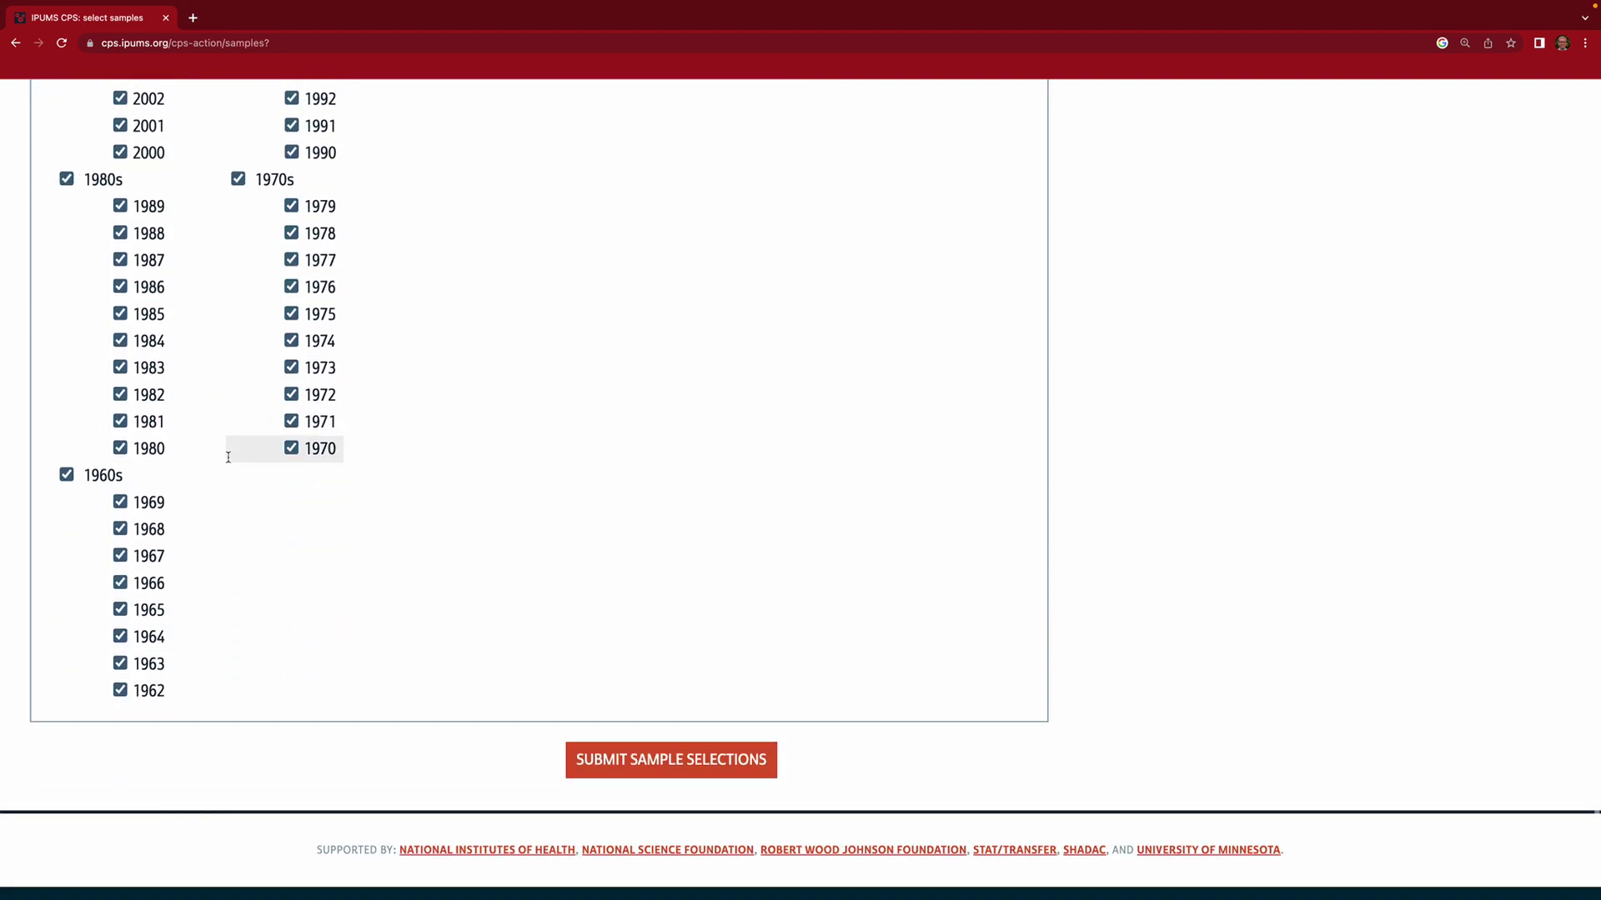
pyautogui.scroll(3, 230, 623)
pyautogui.scroll(8, 229, 622)
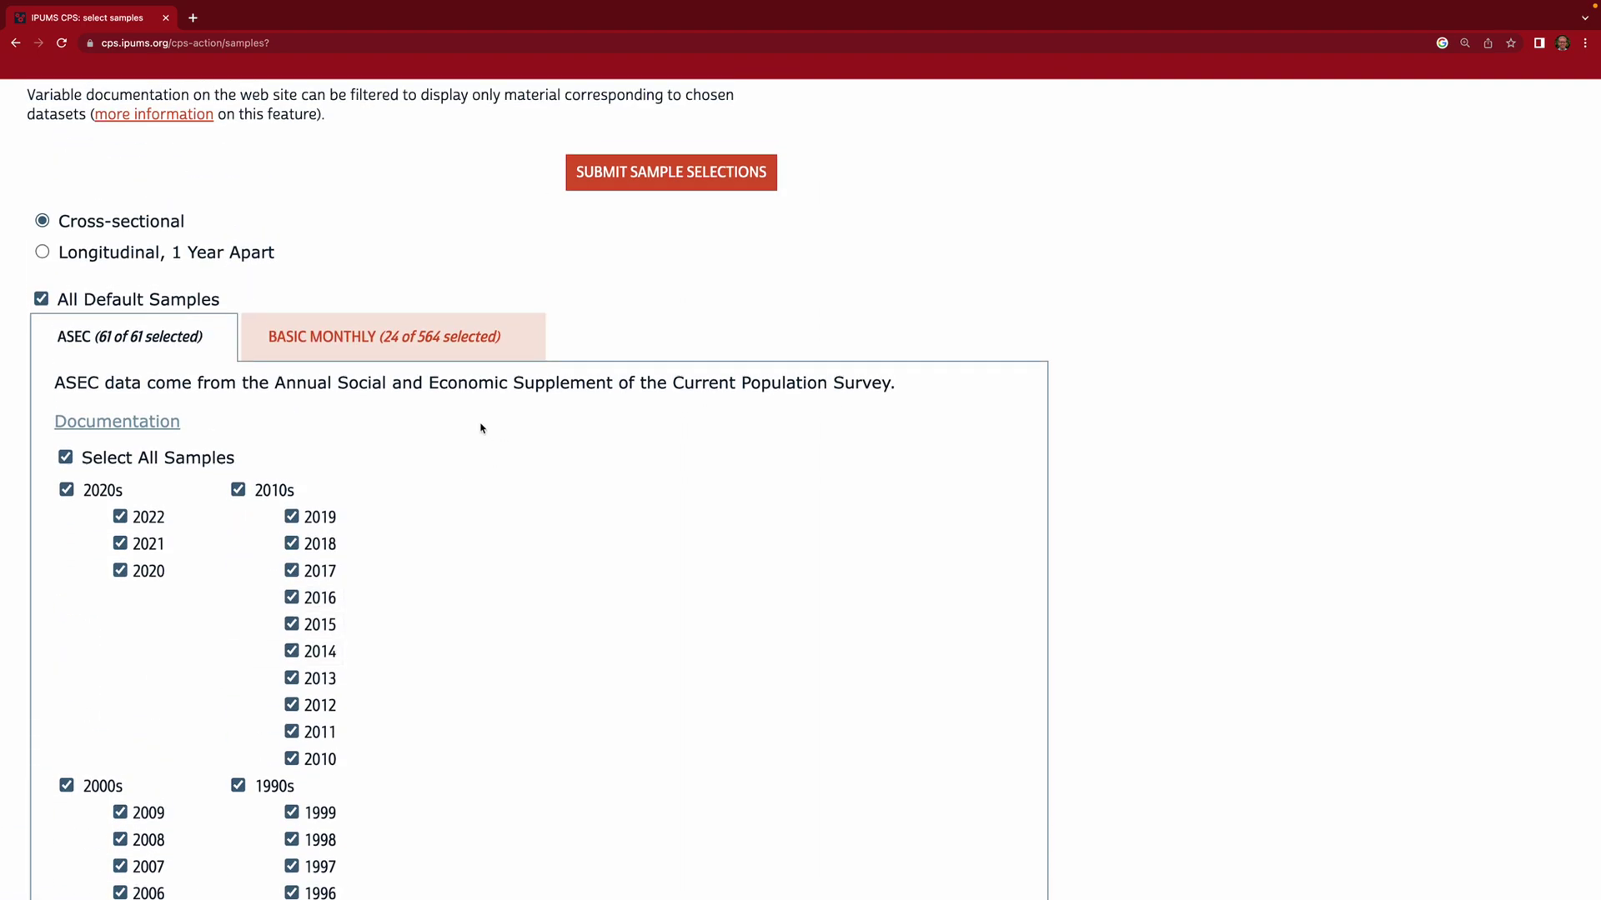
# Clear every Basic Monthly sample and submit the sample selections to the cart
pyautogui.click(370, 336)
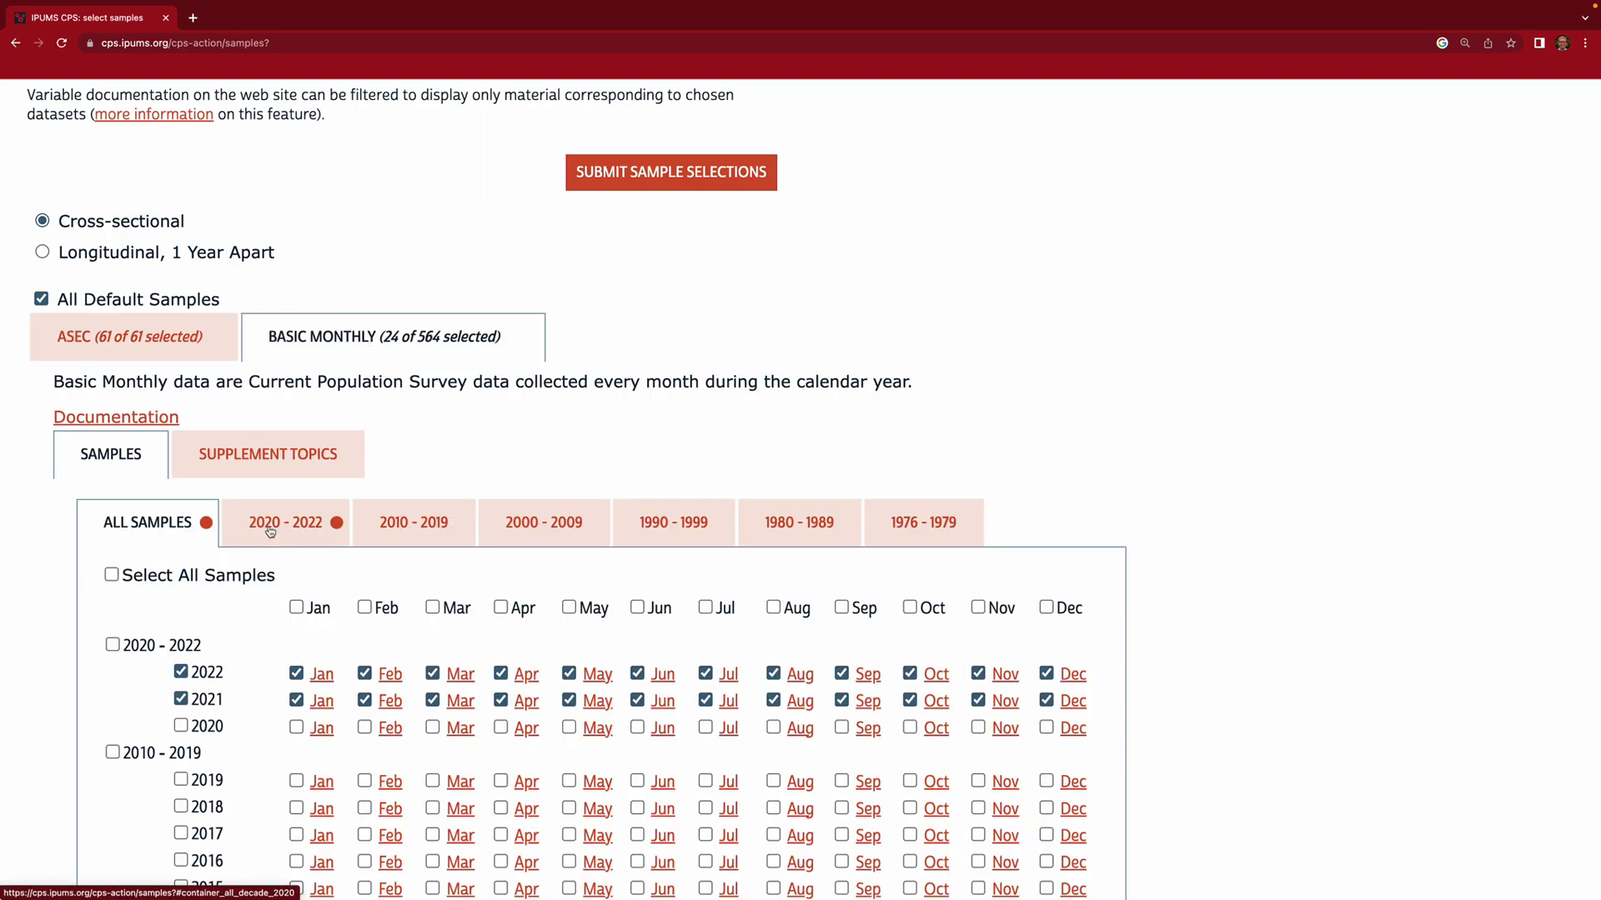
pyautogui.click(111, 577)
pyautogui.click(111, 577)
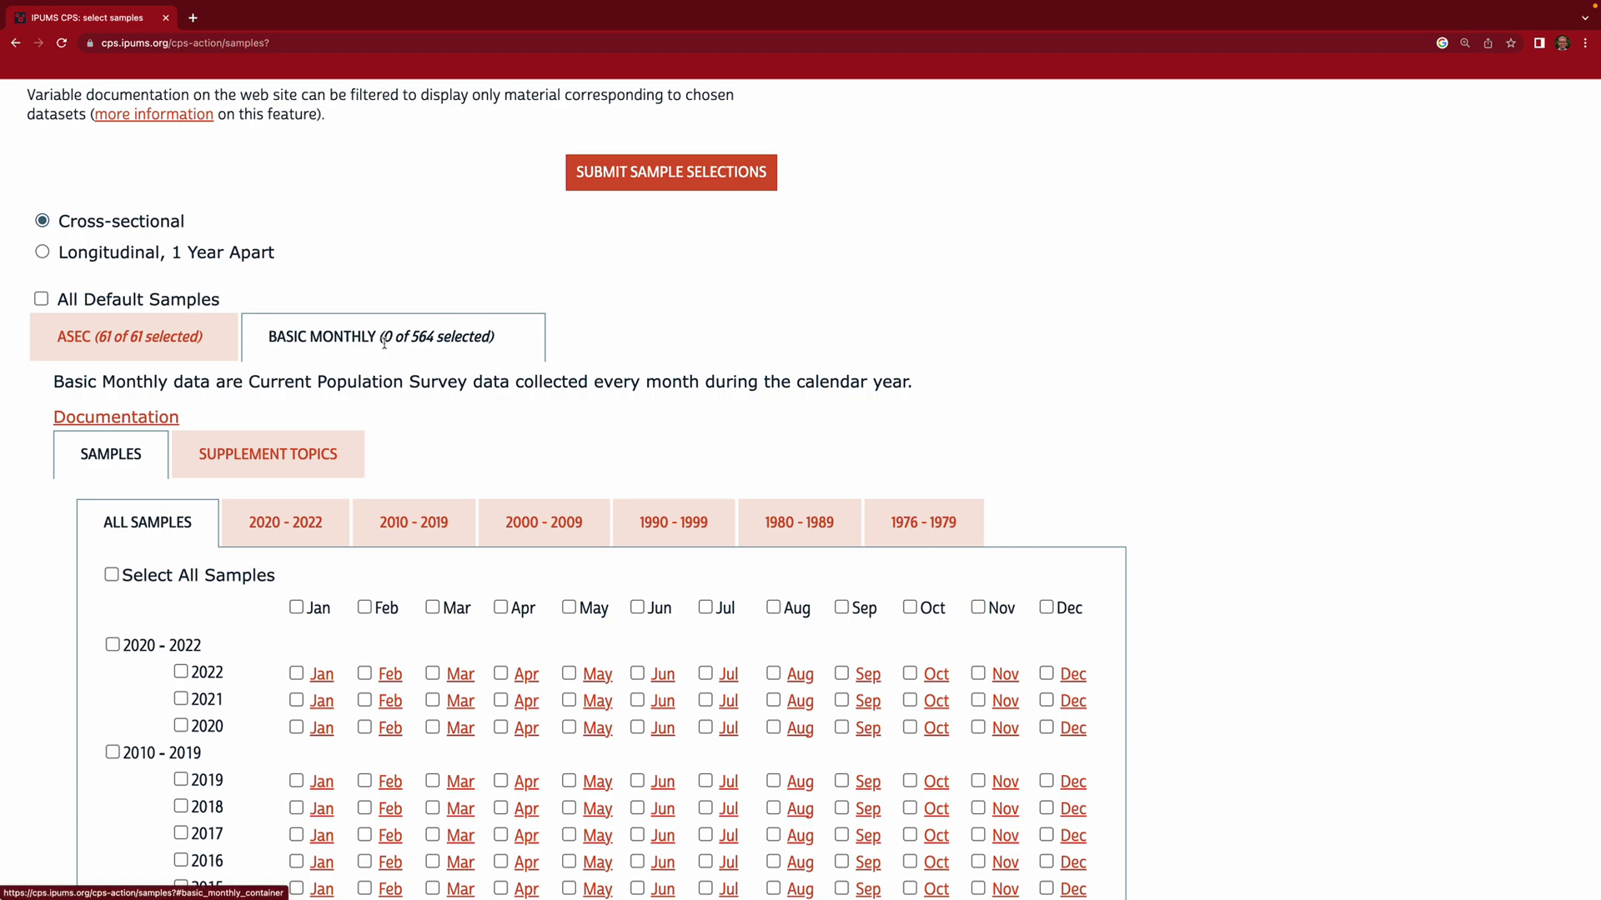
pyautogui.click(665, 182)
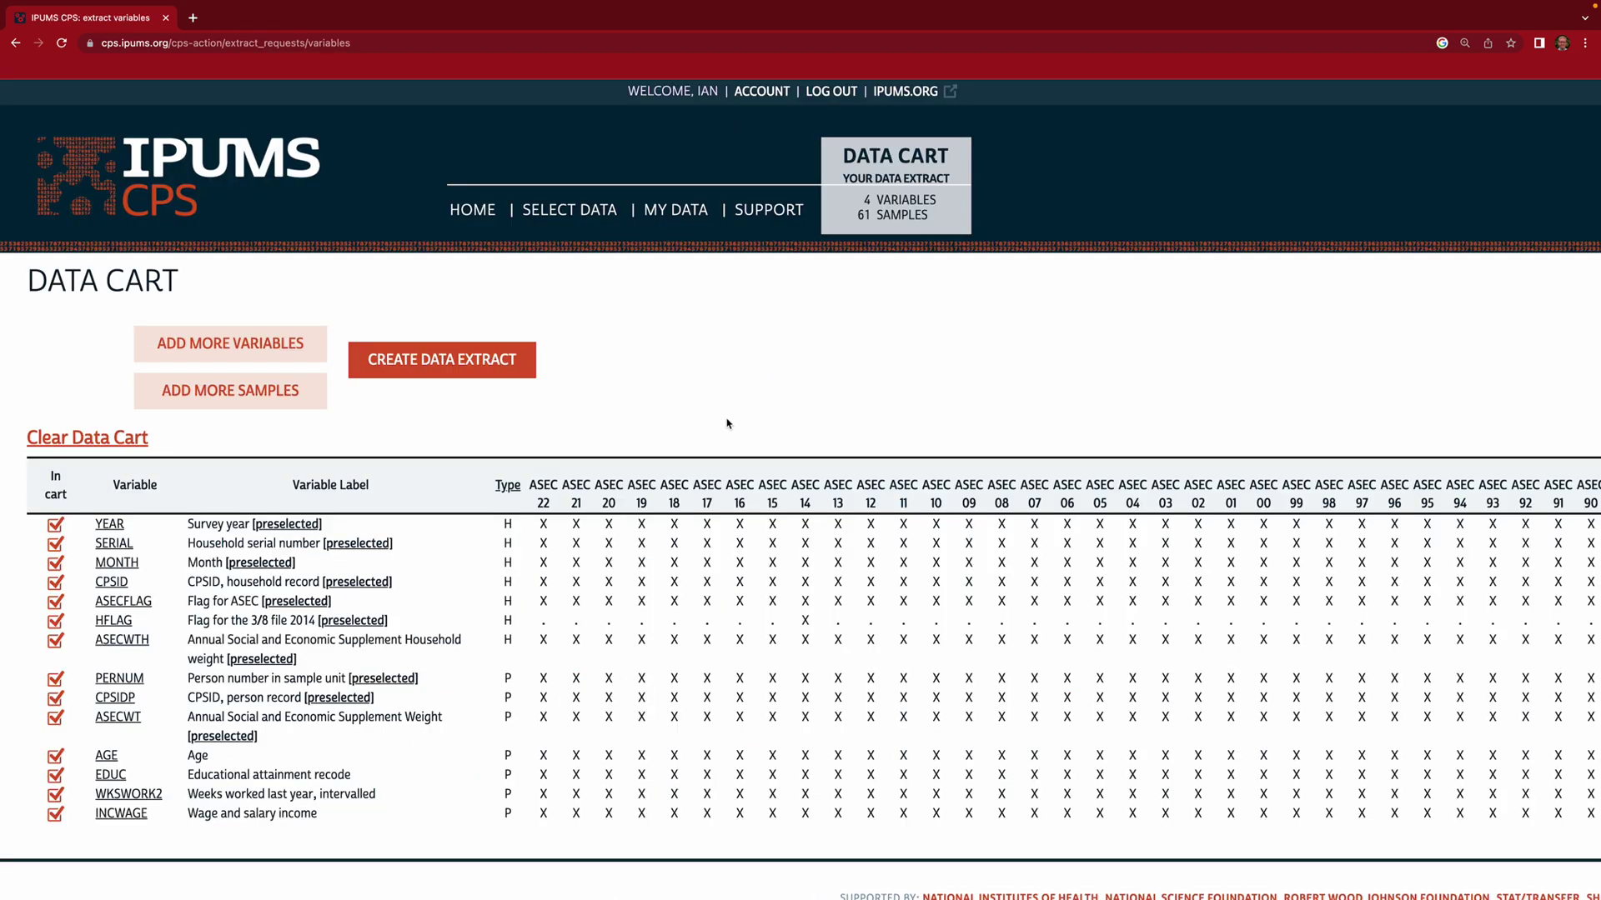
pyautogui.hscroll(15, 817, 480)
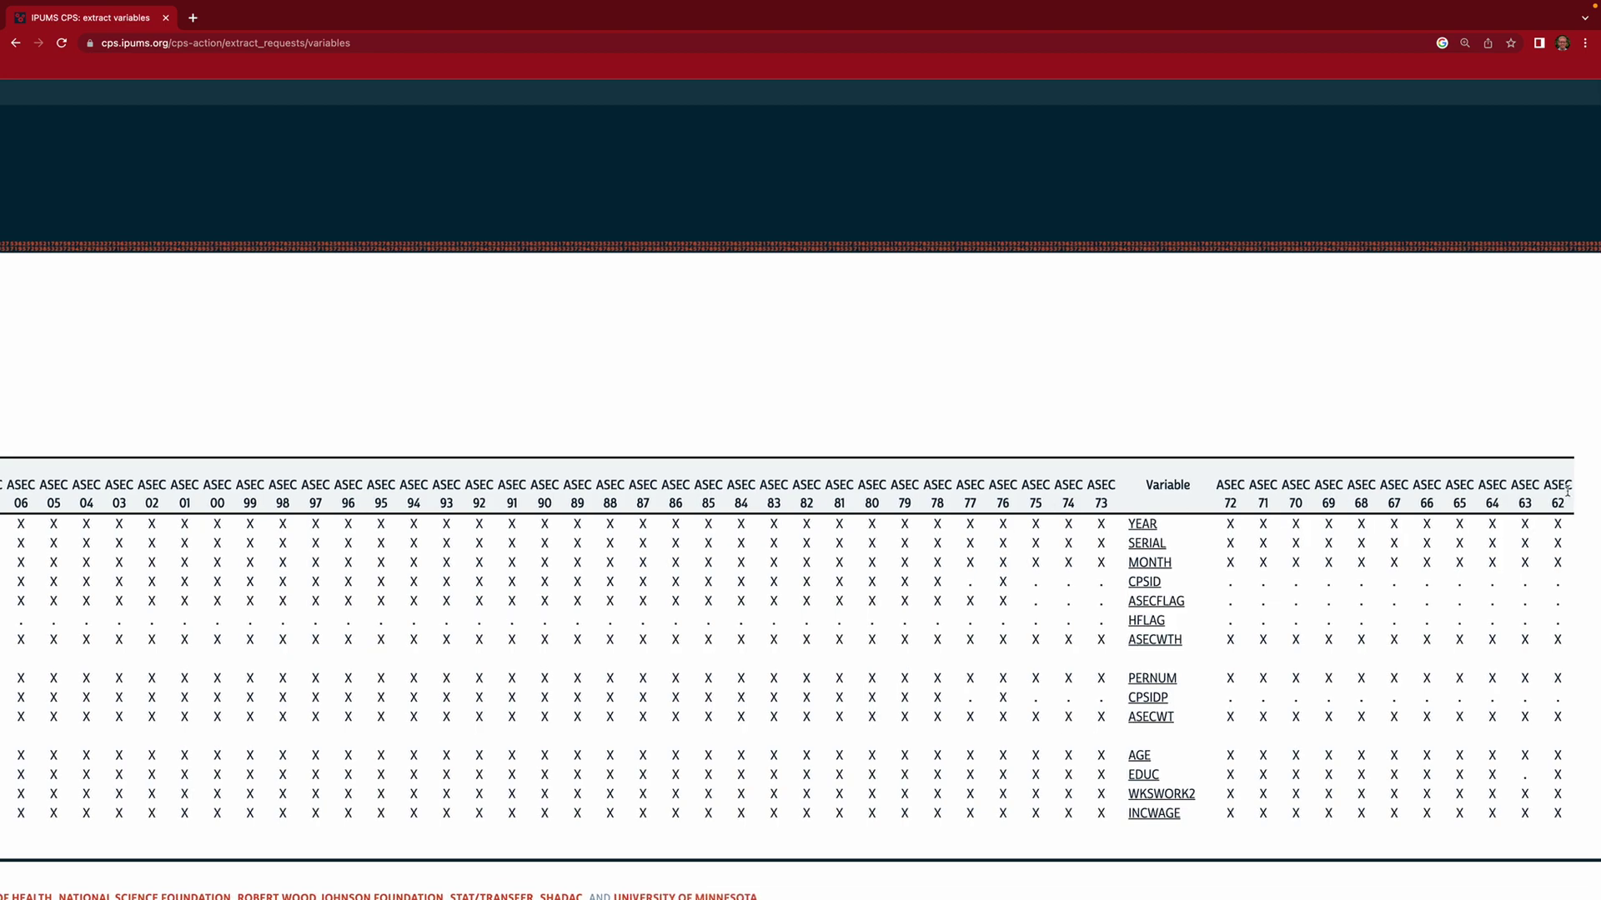
pyautogui.hscroll(-15, 551, 505)
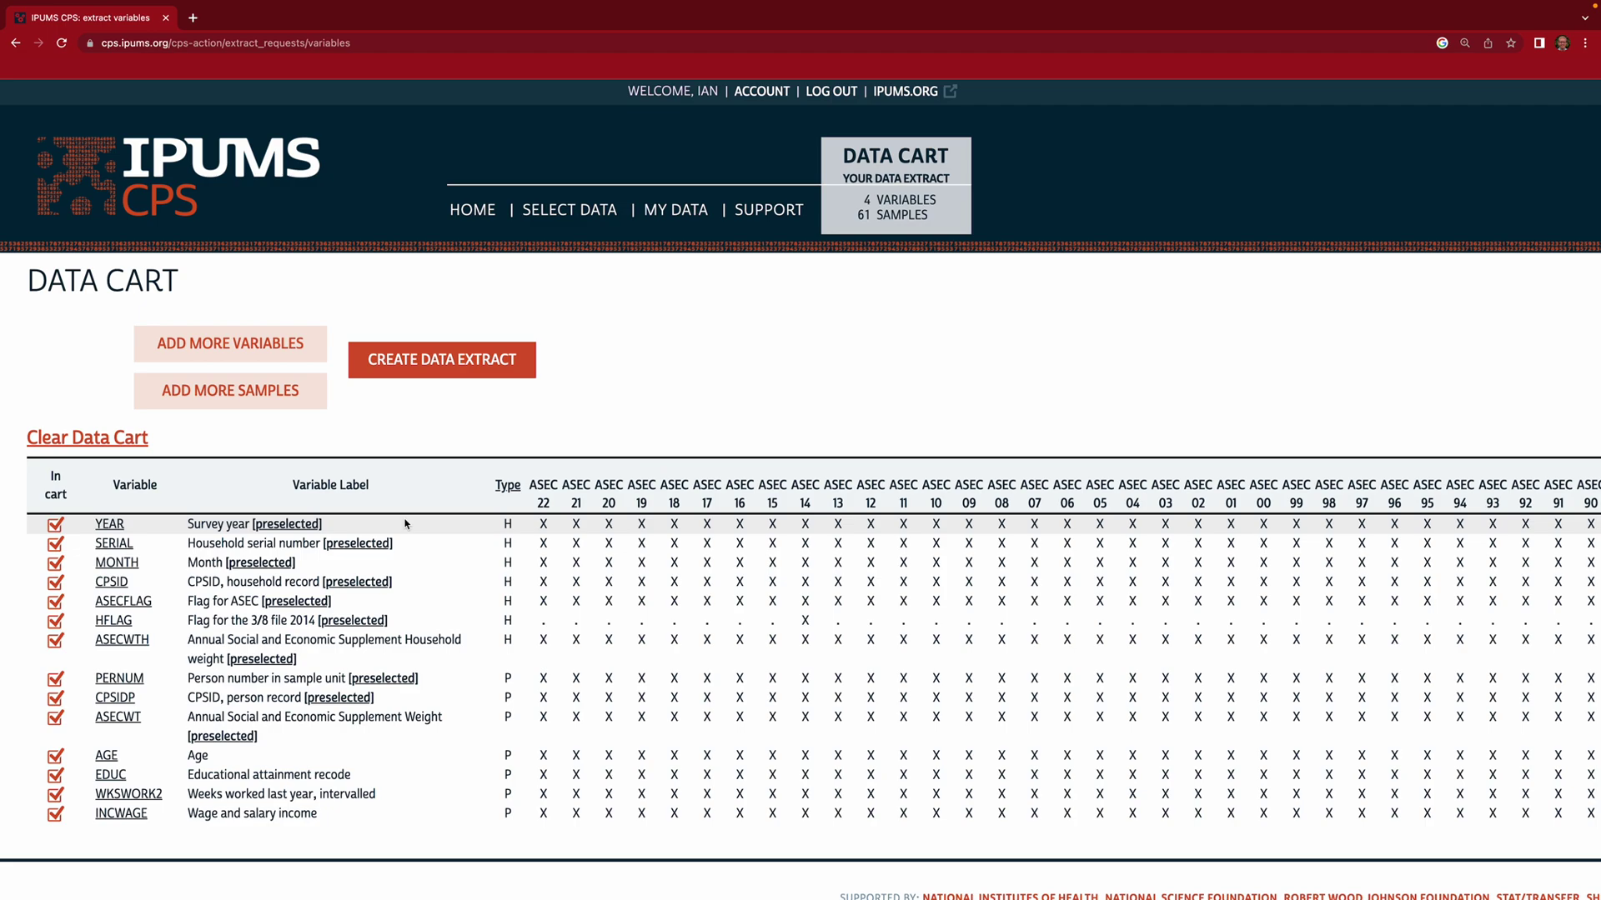
pyautogui.click(55, 544)
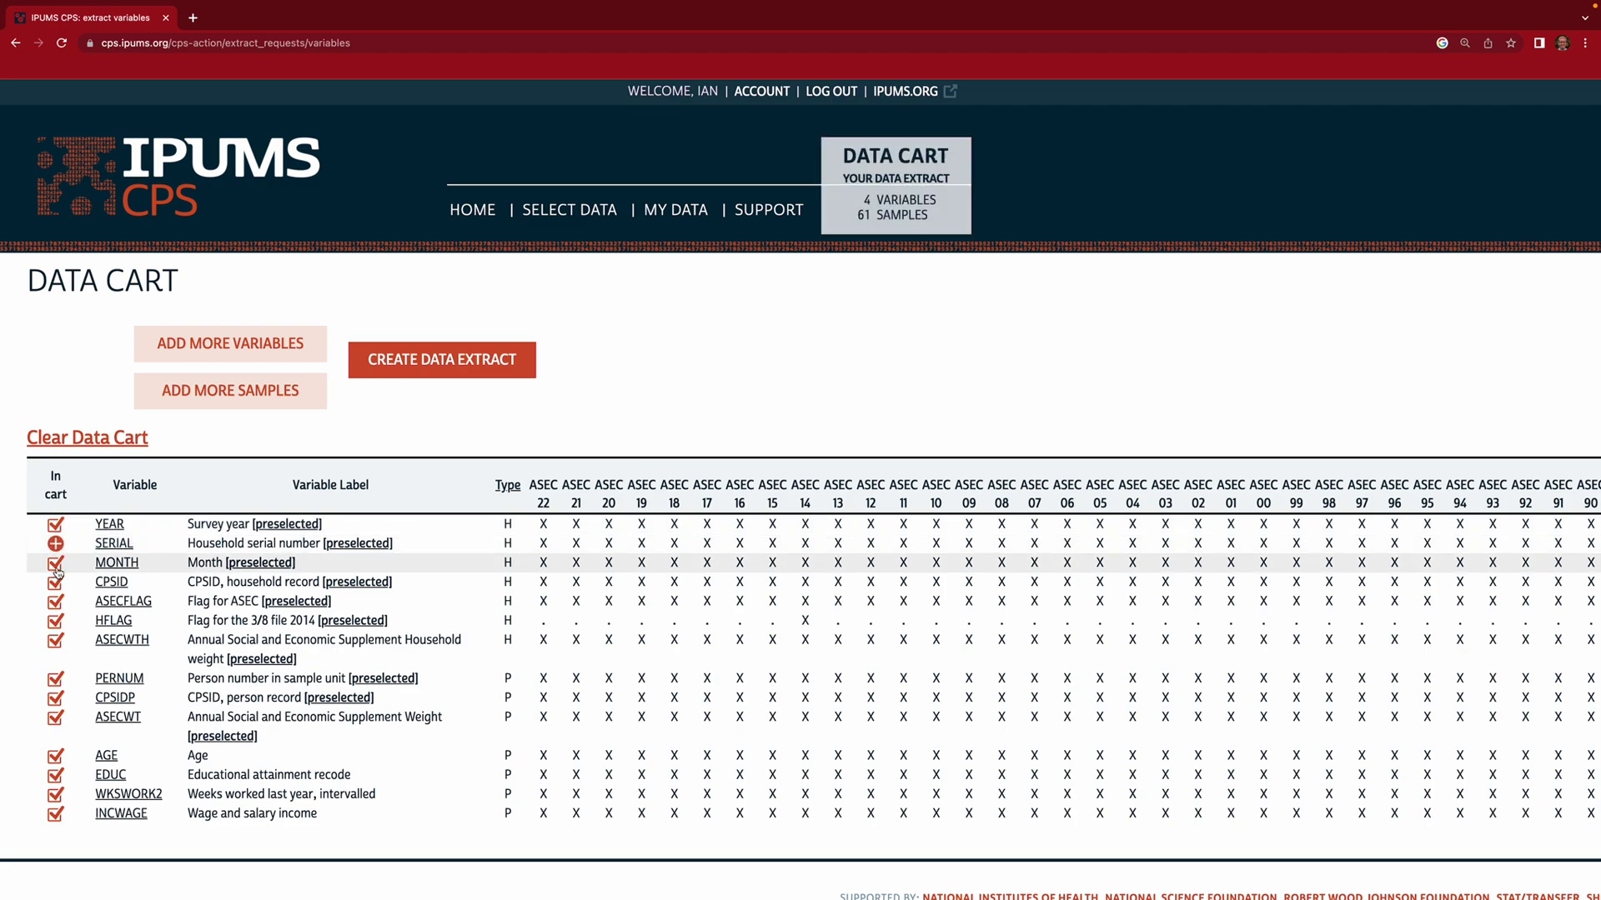
# Drop MONTH, CPSID, ASECFLAG, HFLAG, ASECWTH, PERNUM and CPSIDP from the cart, then create the extract
pyautogui.click(55, 563)
pyautogui.click(55, 582)
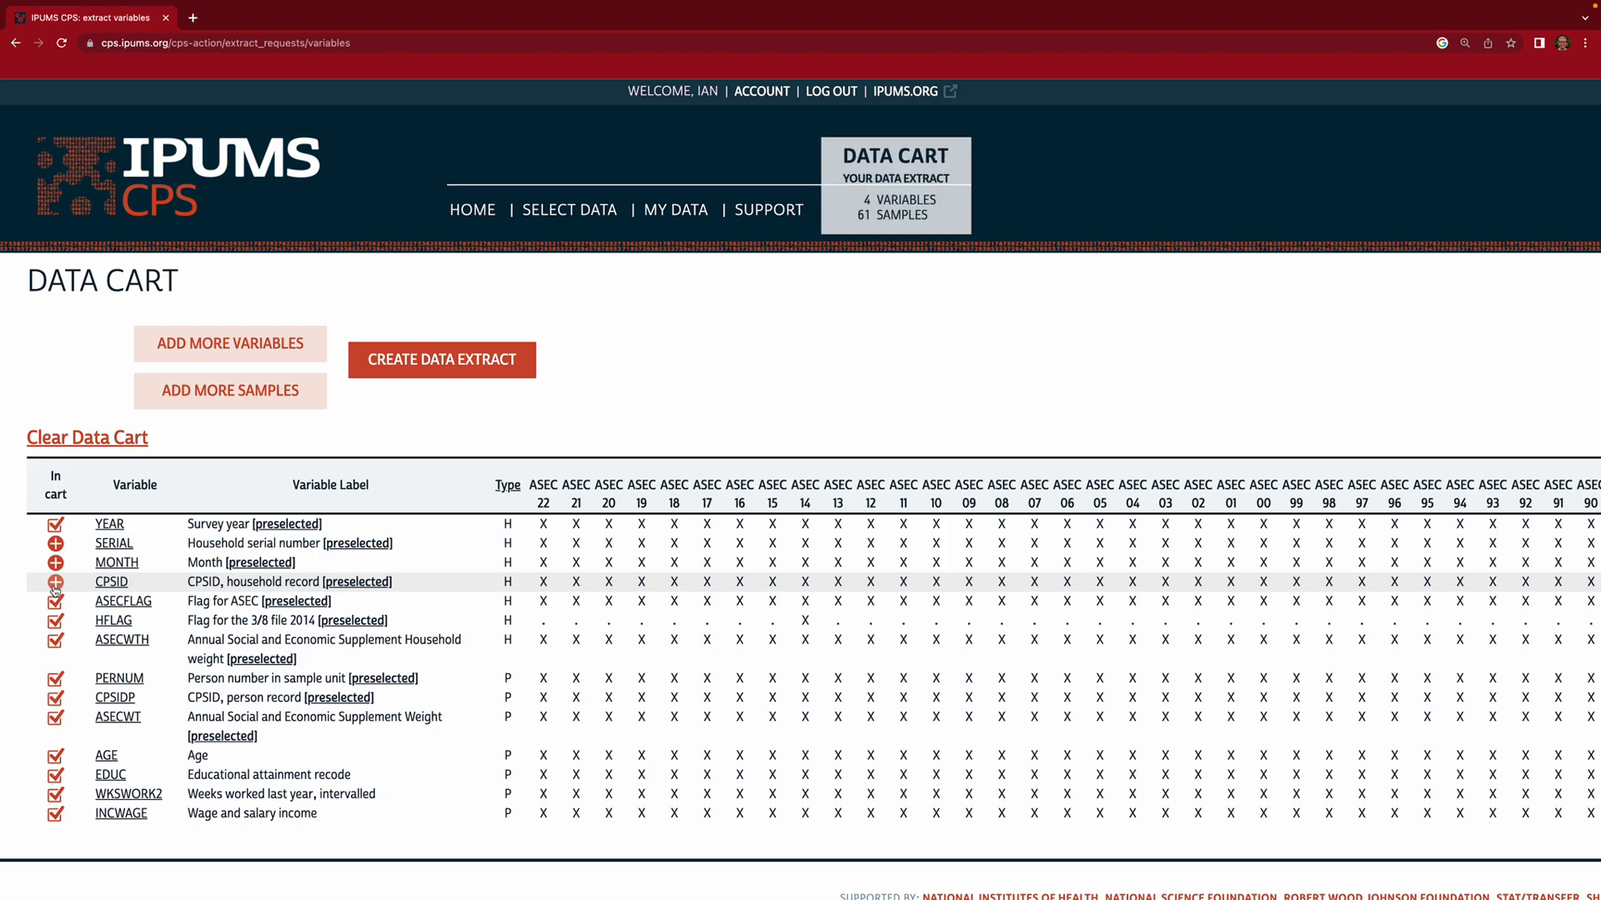
pyautogui.click(55, 602)
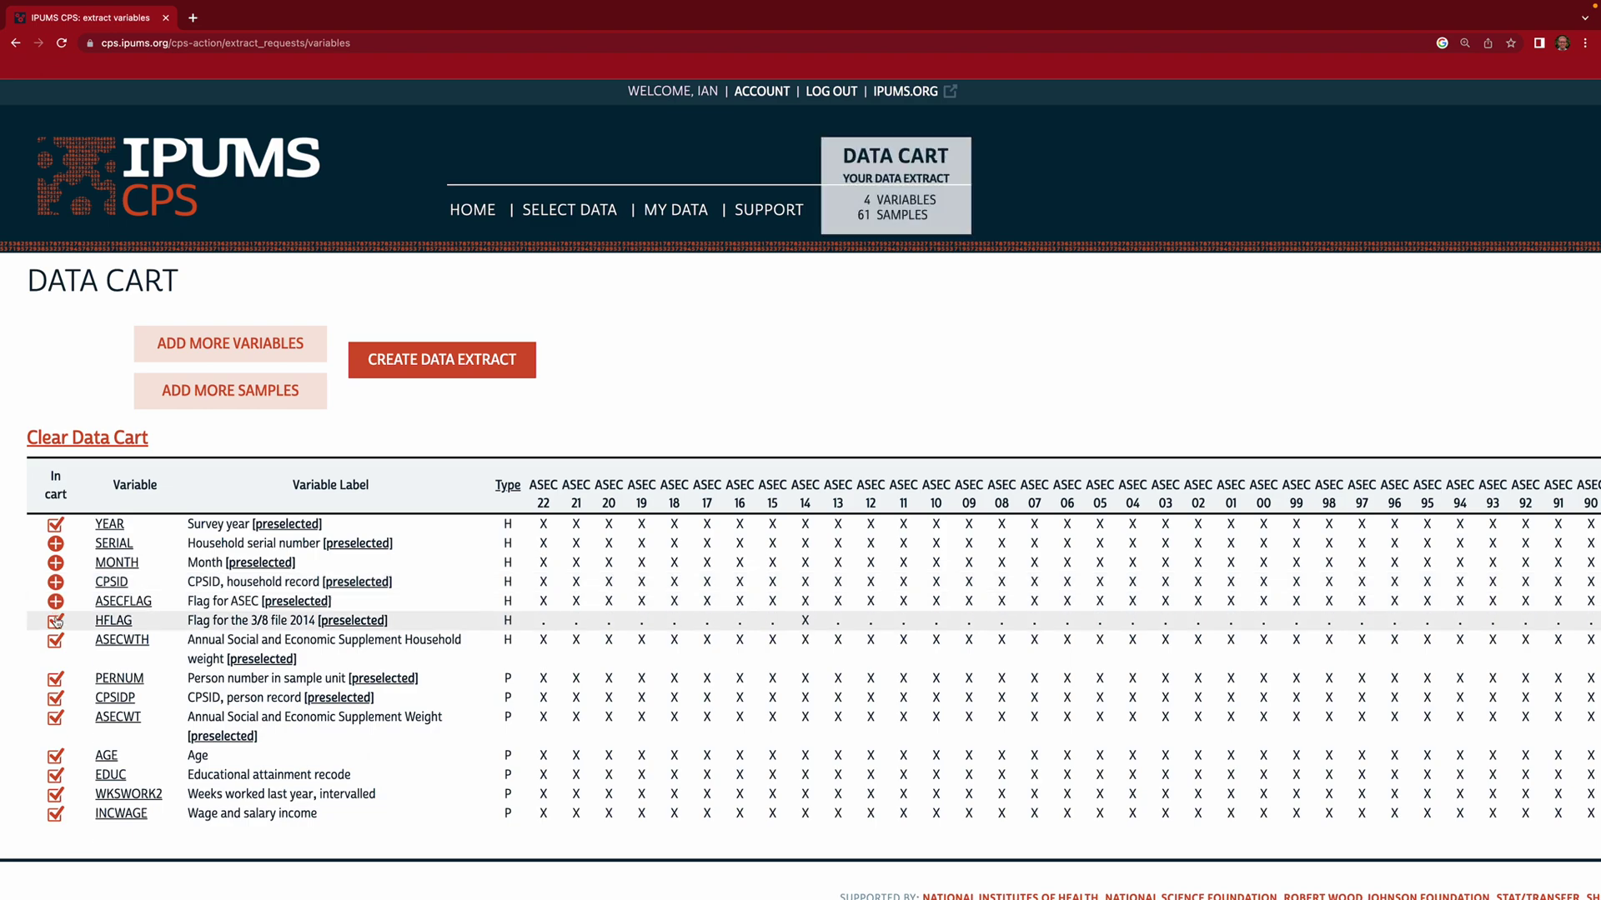
pyautogui.click(55, 624)
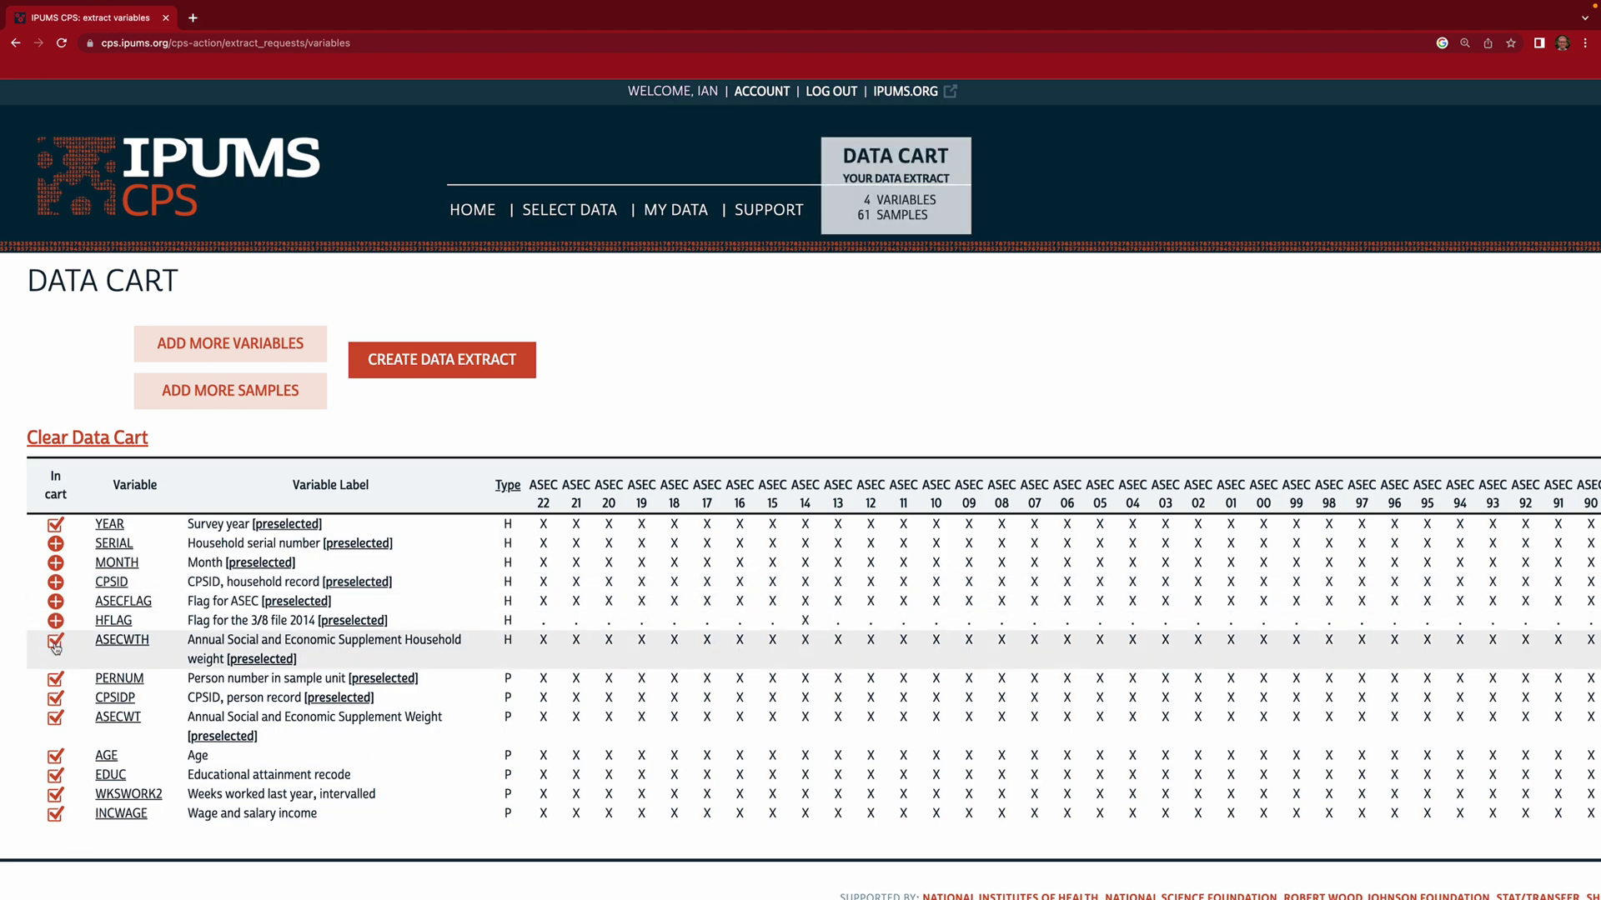
pyautogui.click(55, 644)
pyautogui.click(55, 680)
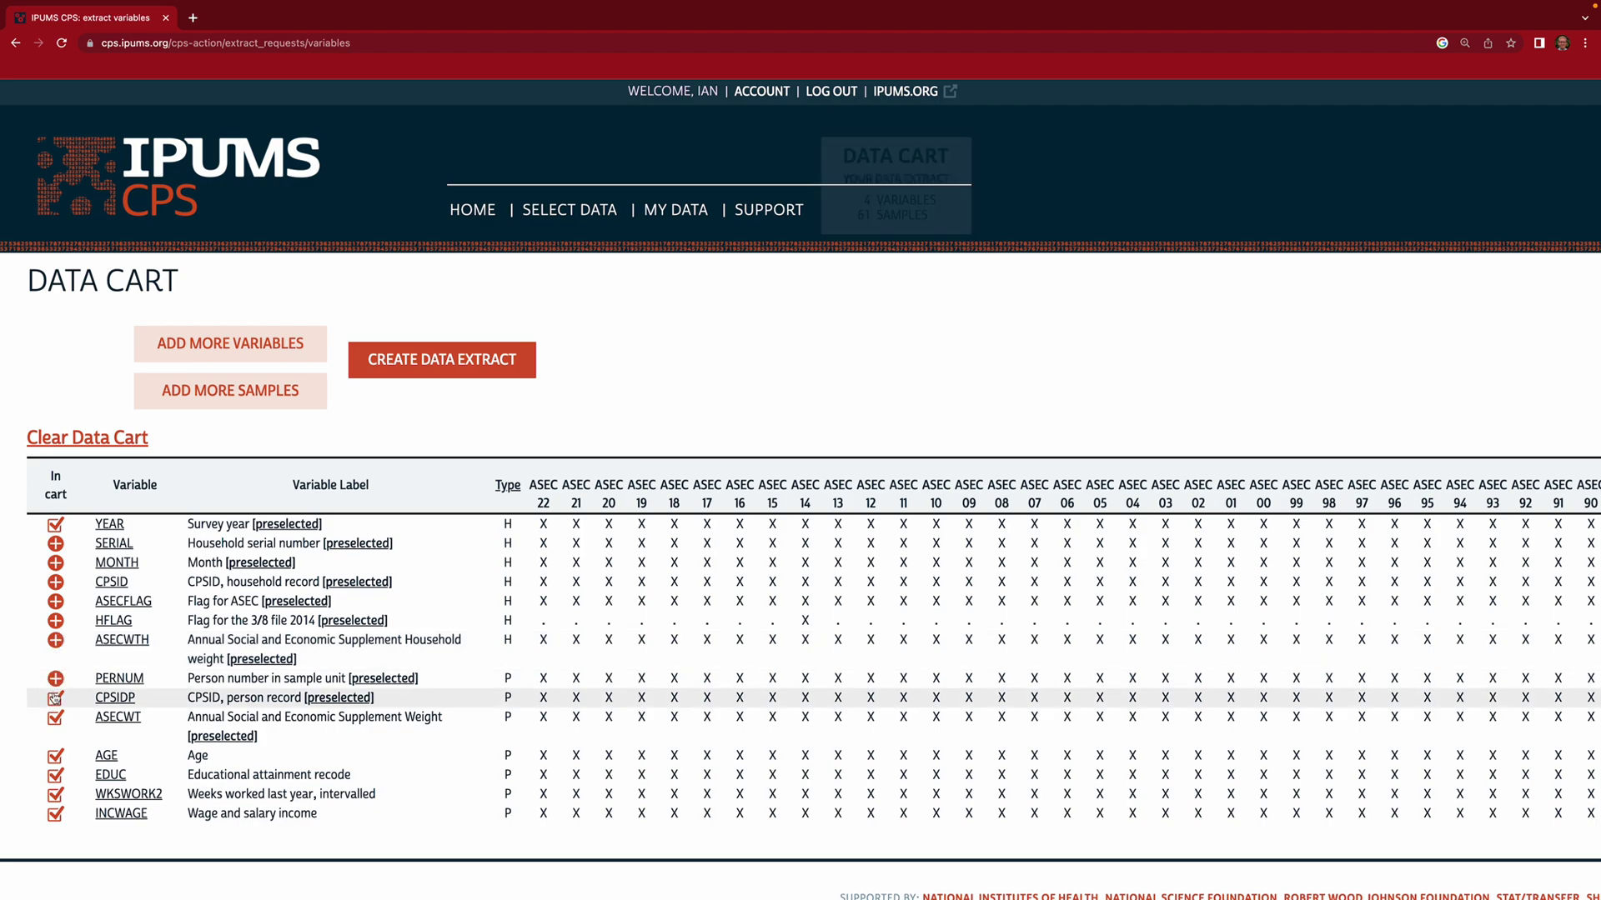
pyautogui.click(55, 700)
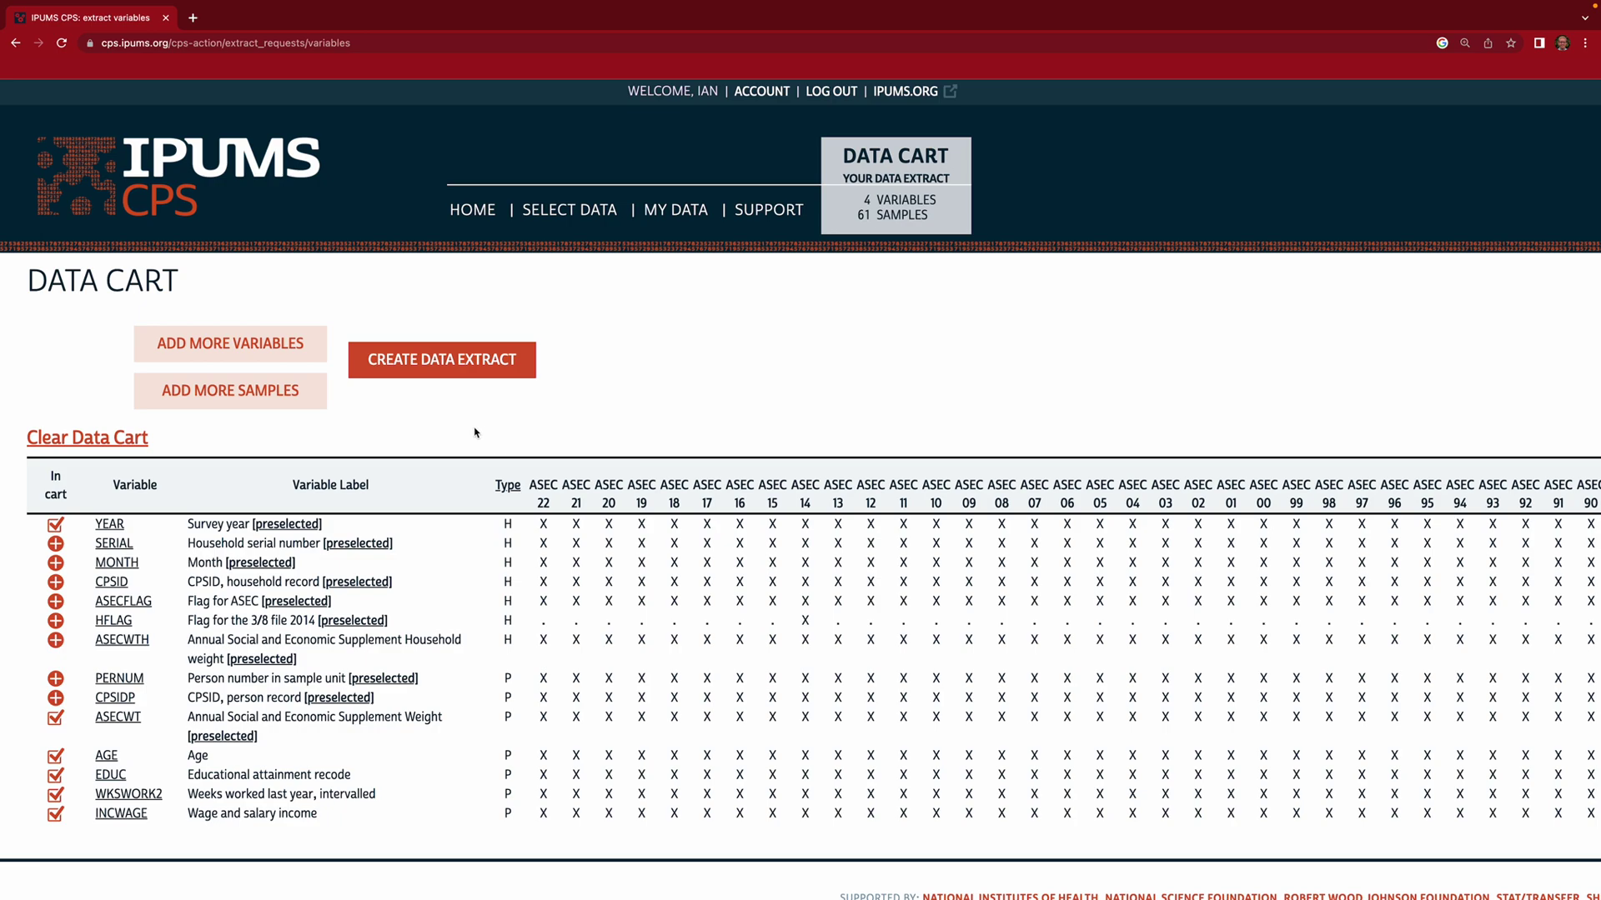
pyautogui.click(439, 361)
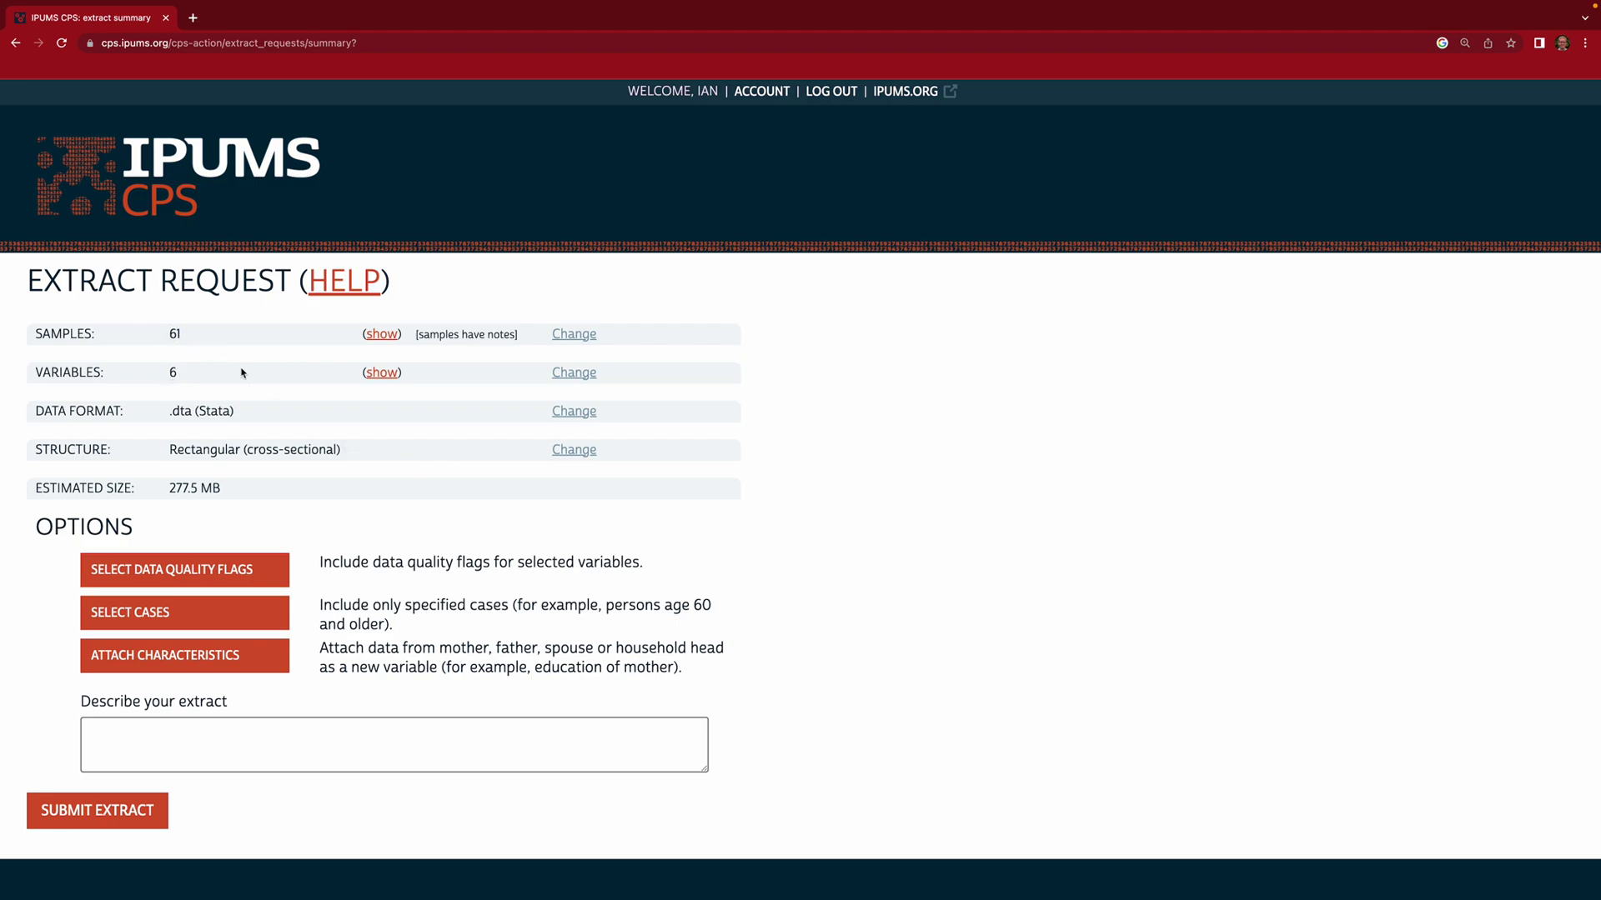
# Look through the 61 selected samples and expand the list of six extract variables
pyautogui.click(380, 335)
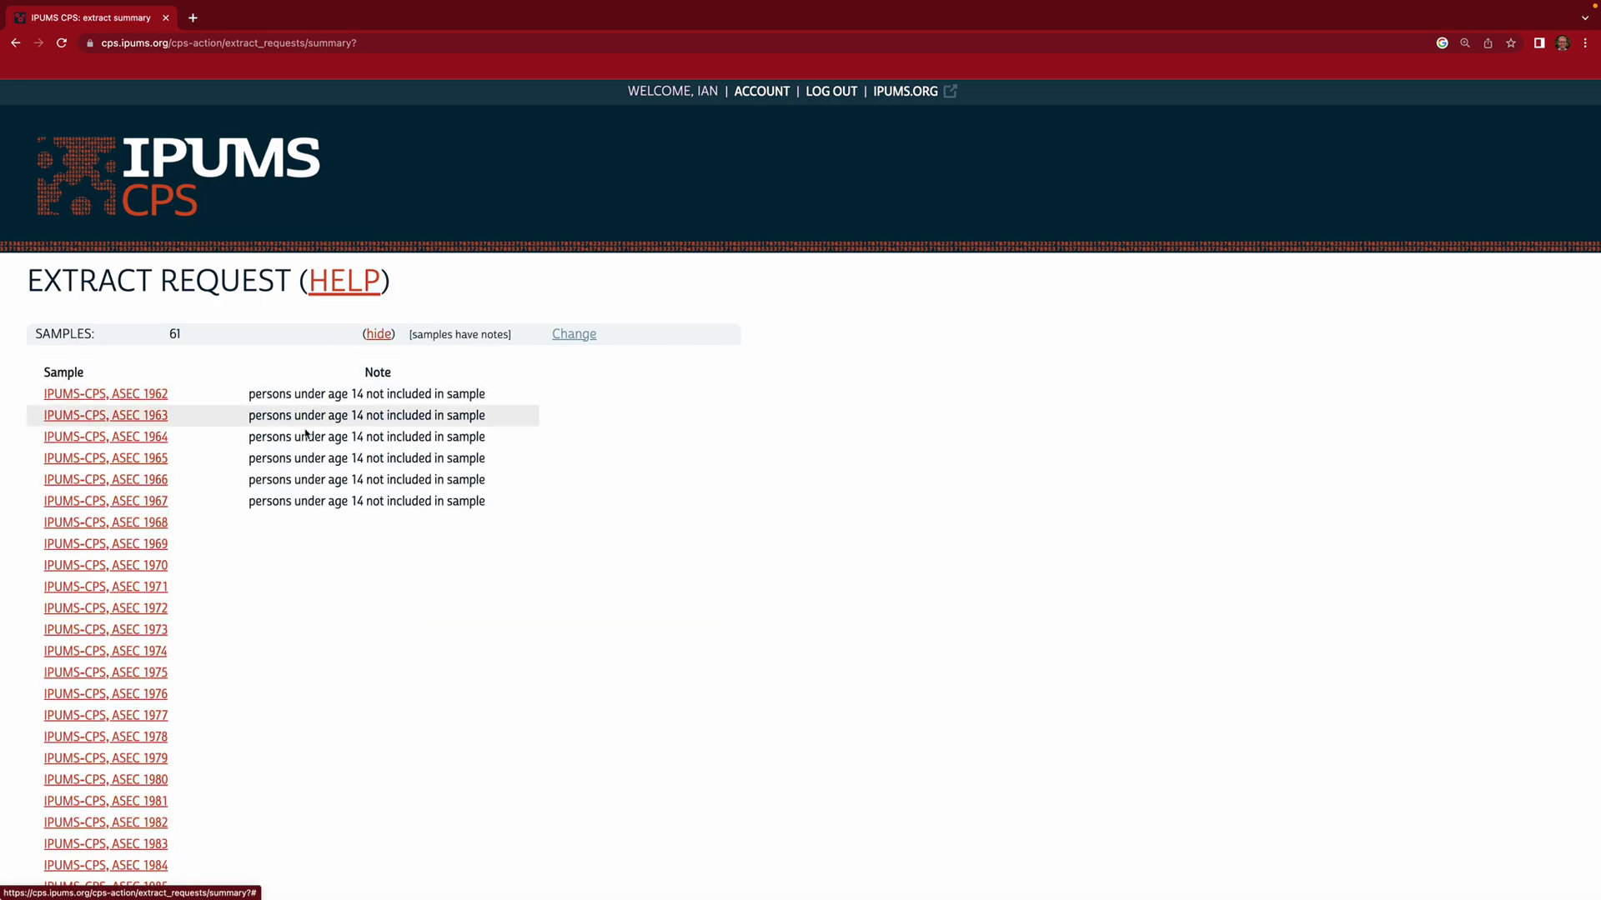
pyautogui.scroll(-10, 303, 432)
pyautogui.scroll(2, 306, 435)
pyautogui.scroll(8, 303, 434)
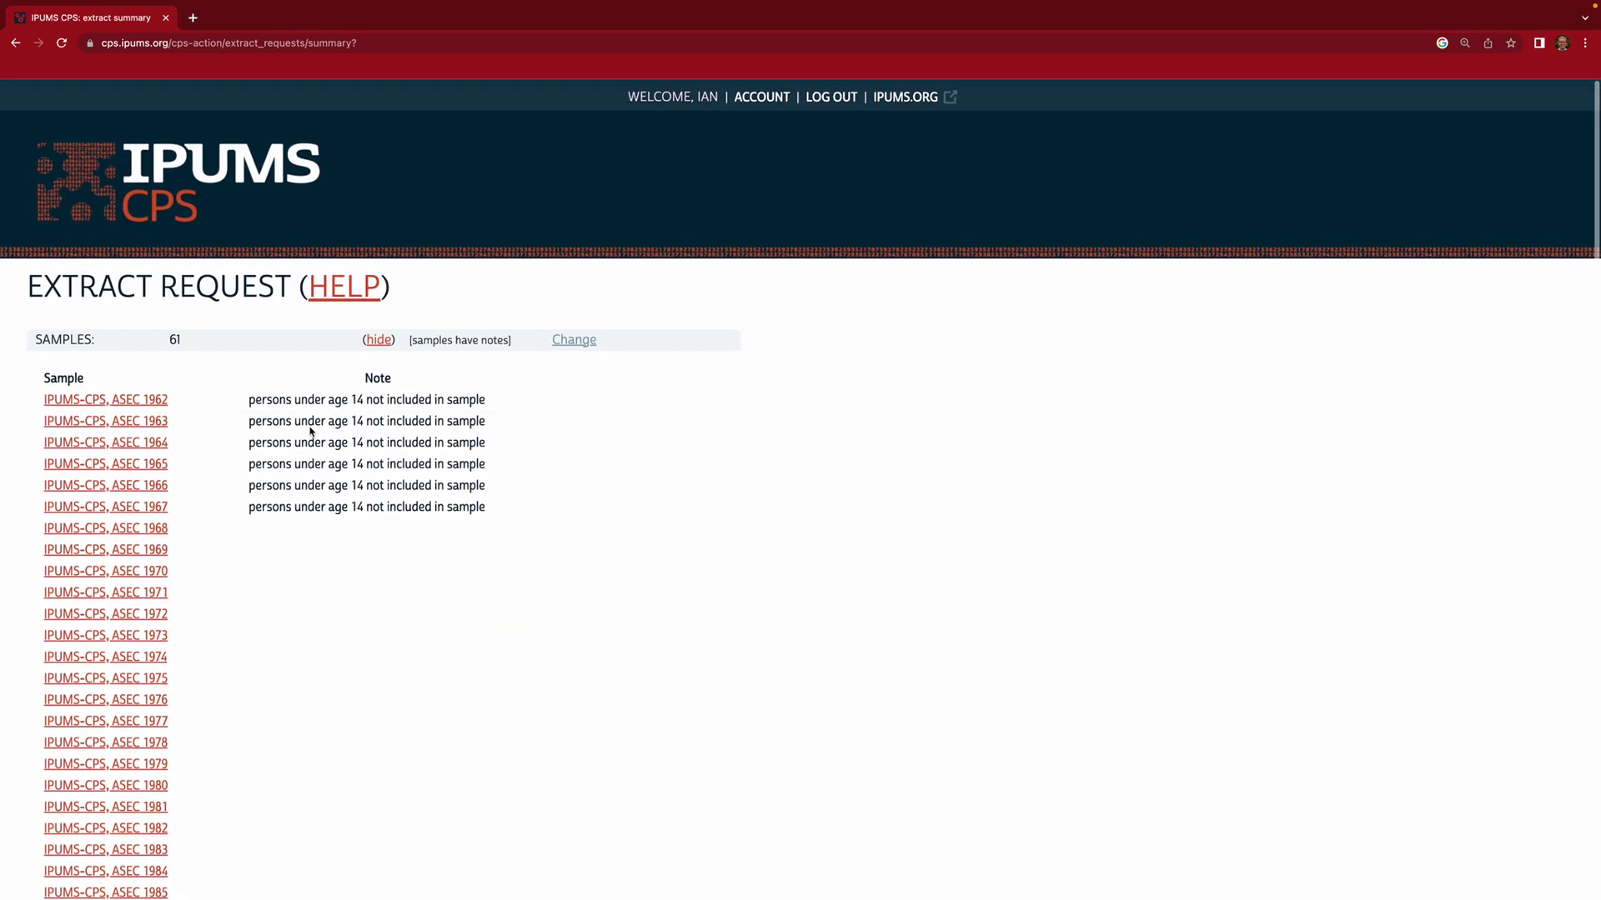
pyautogui.click(381, 335)
pyautogui.click(379, 374)
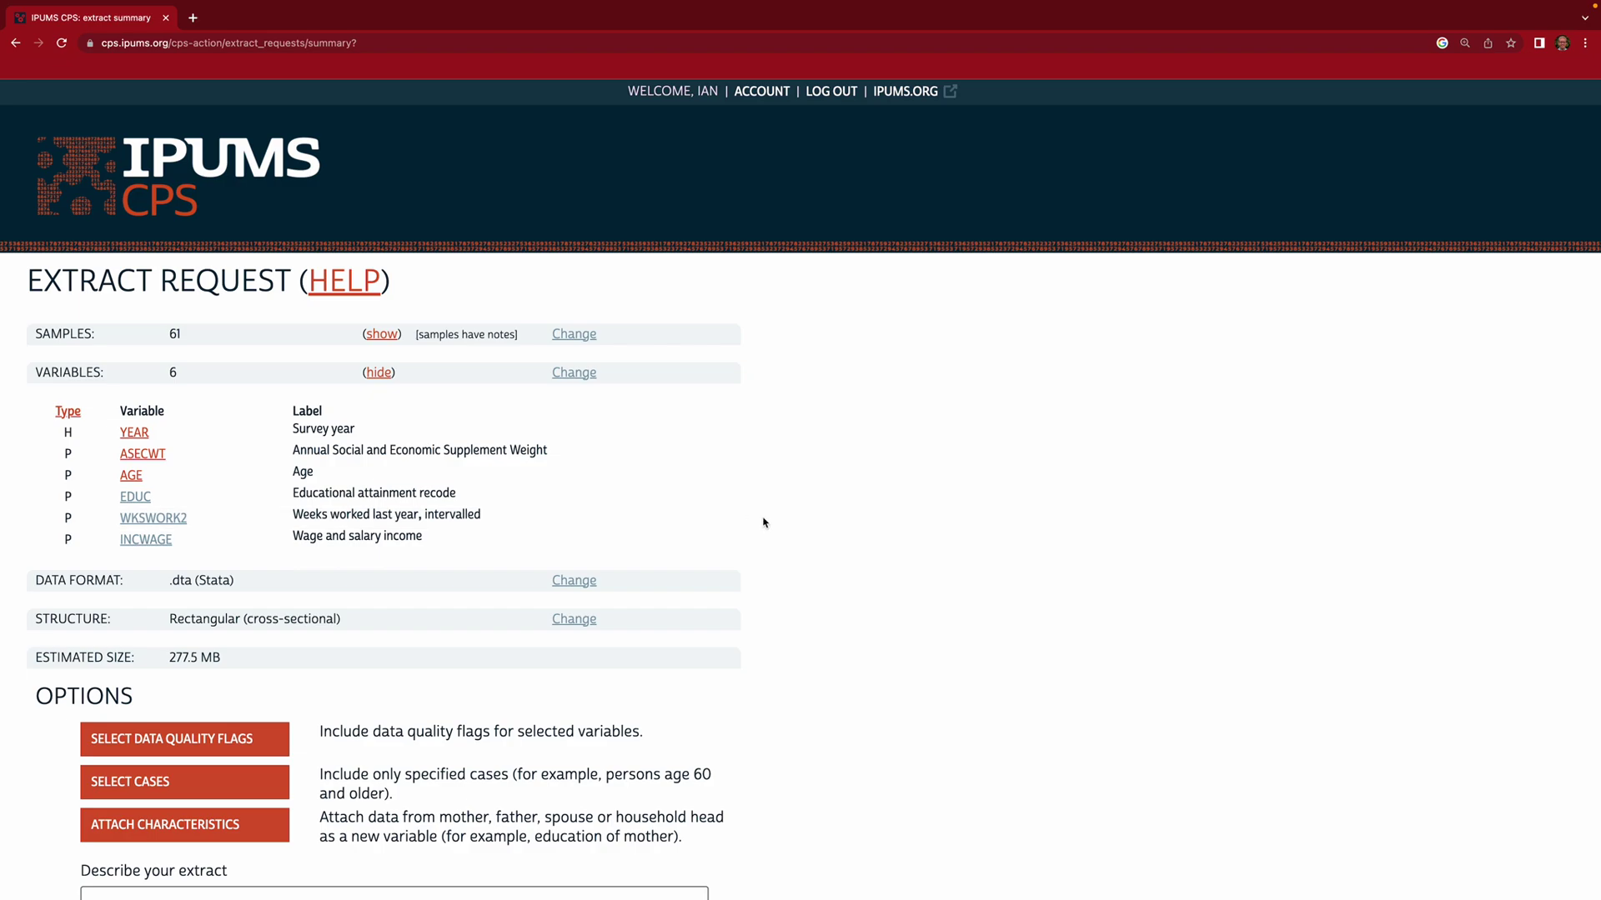
pyautogui.click(580, 583)
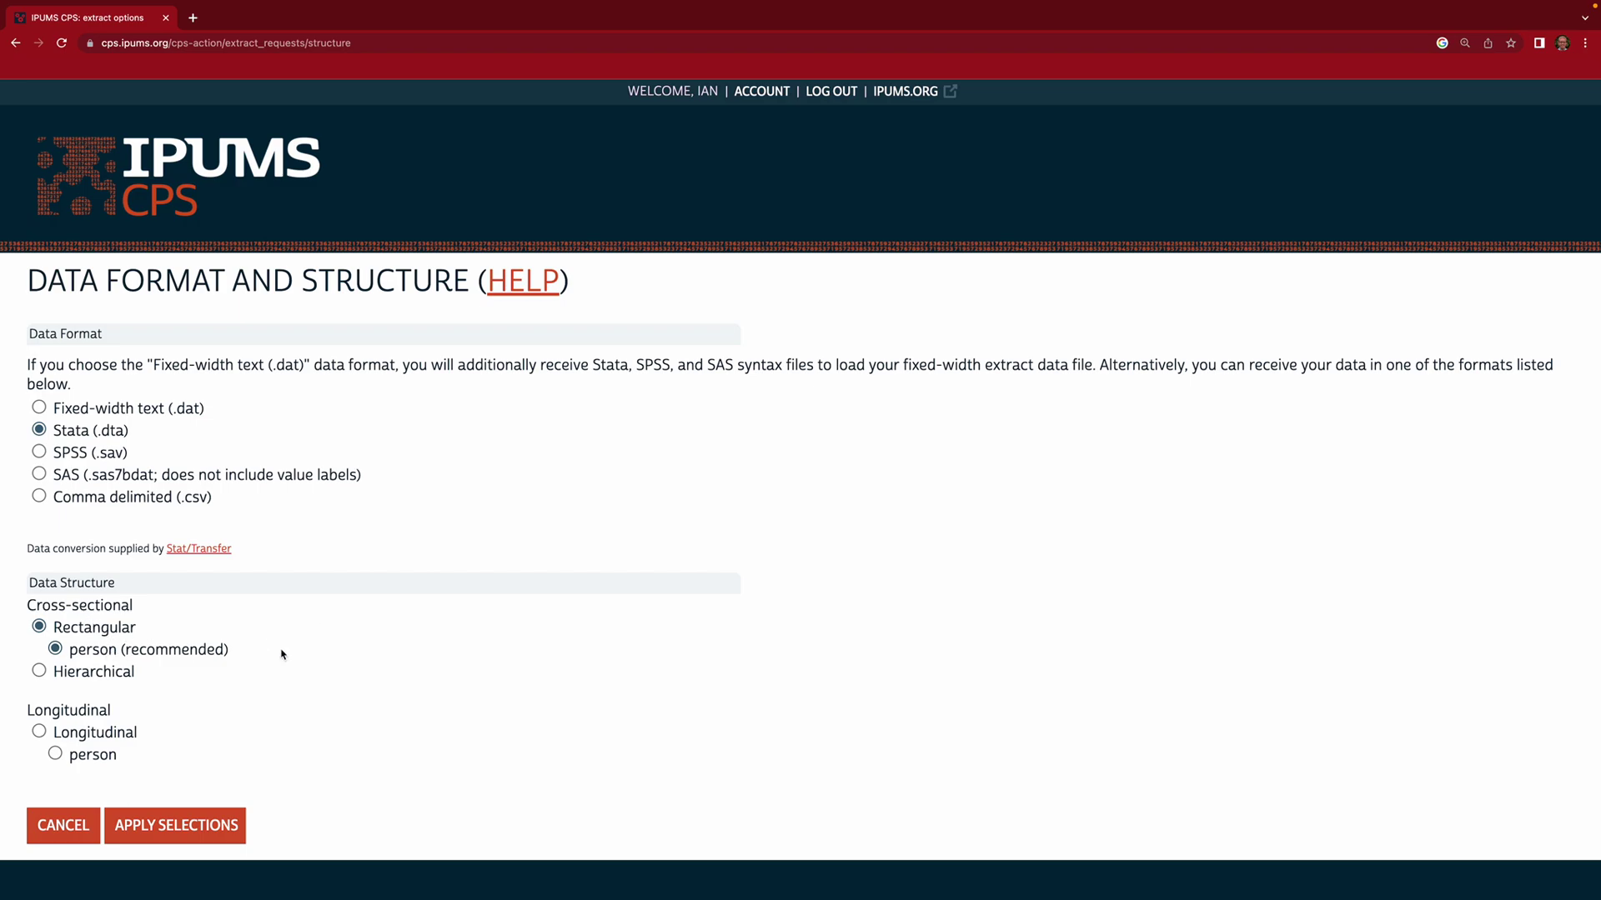
# Keep Stata .dta format with rectangular person structure and move on to case selection
pyautogui.click(166, 827)
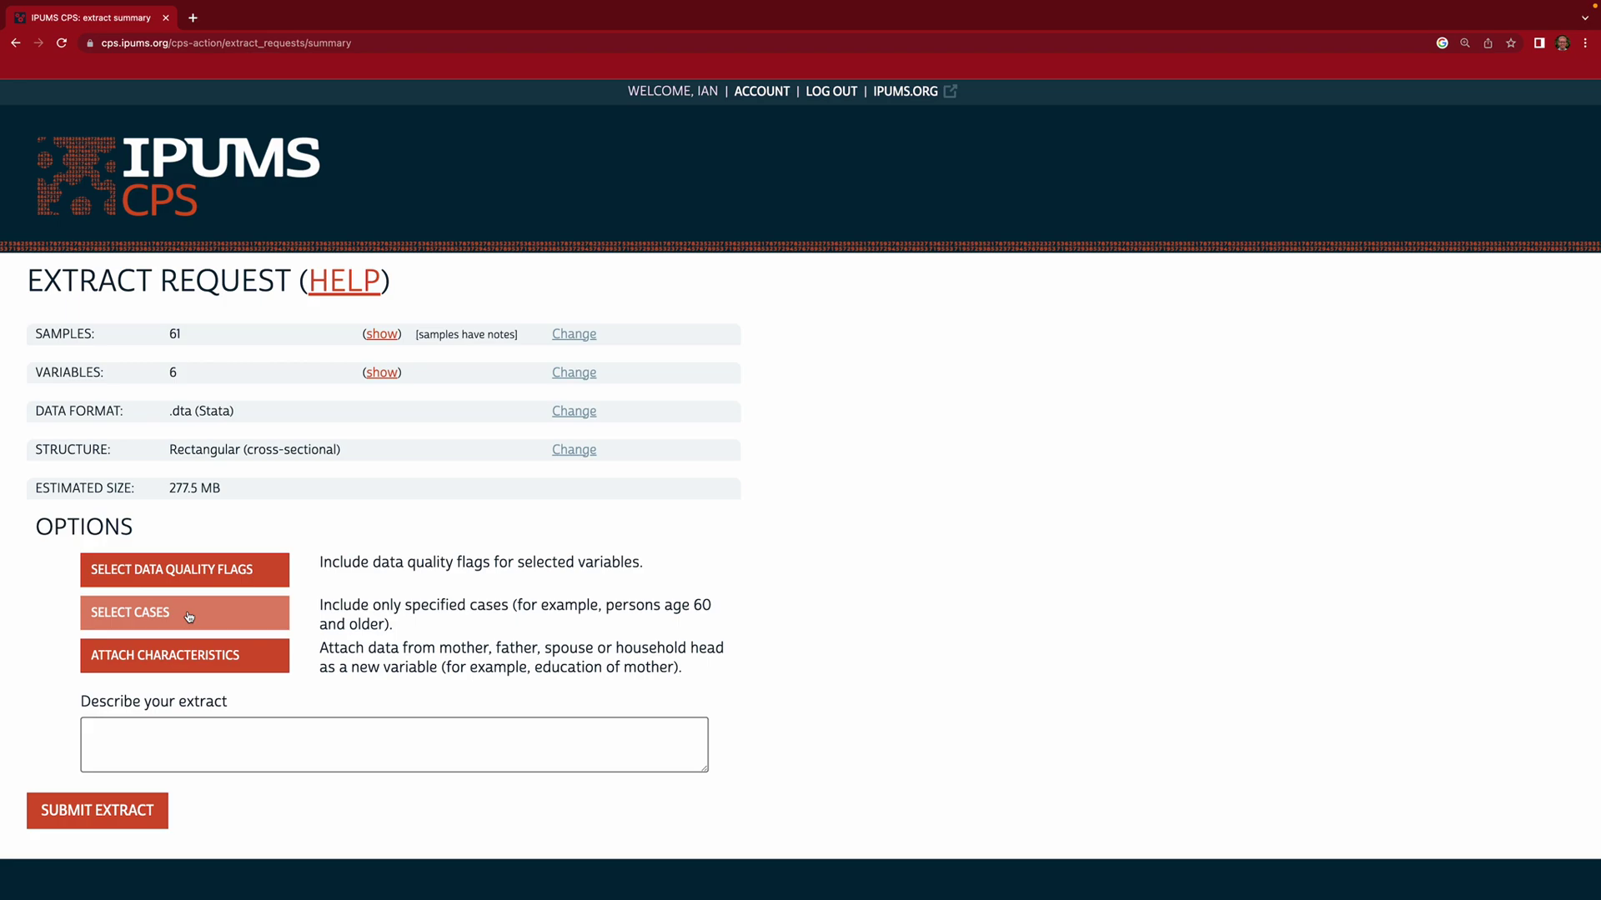
pyautogui.click(189, 615)
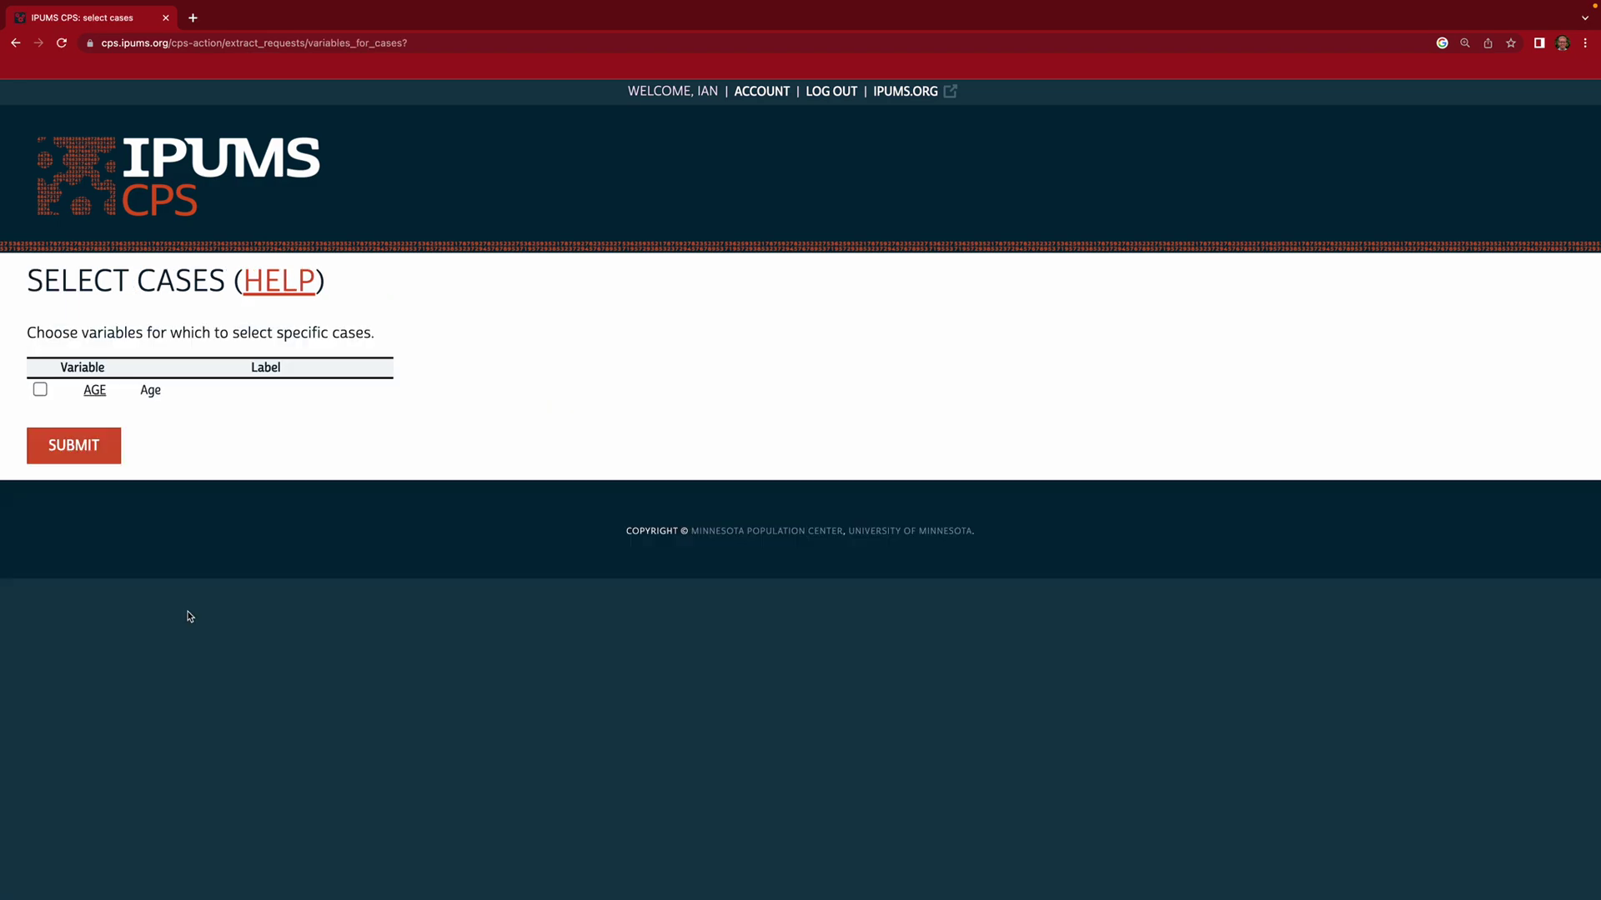
# Choose AGE as the variable for selecting cases
pyautogui.click(40, 389)
pyautogui.click(66, 448)
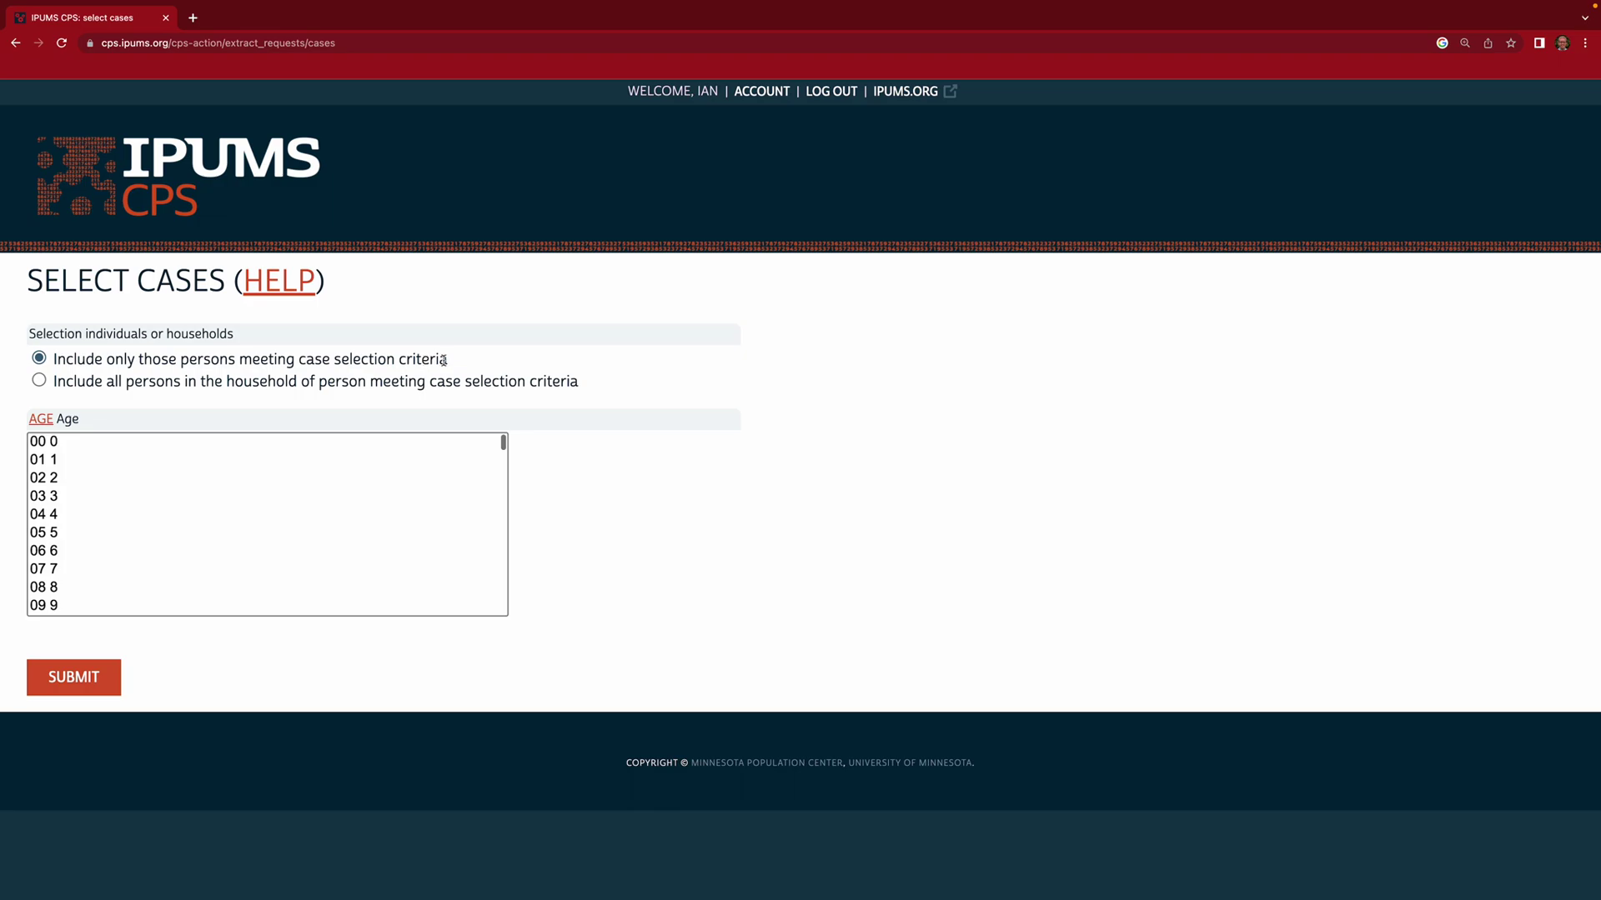
pyautogui.scroll(-5, 164, 550)
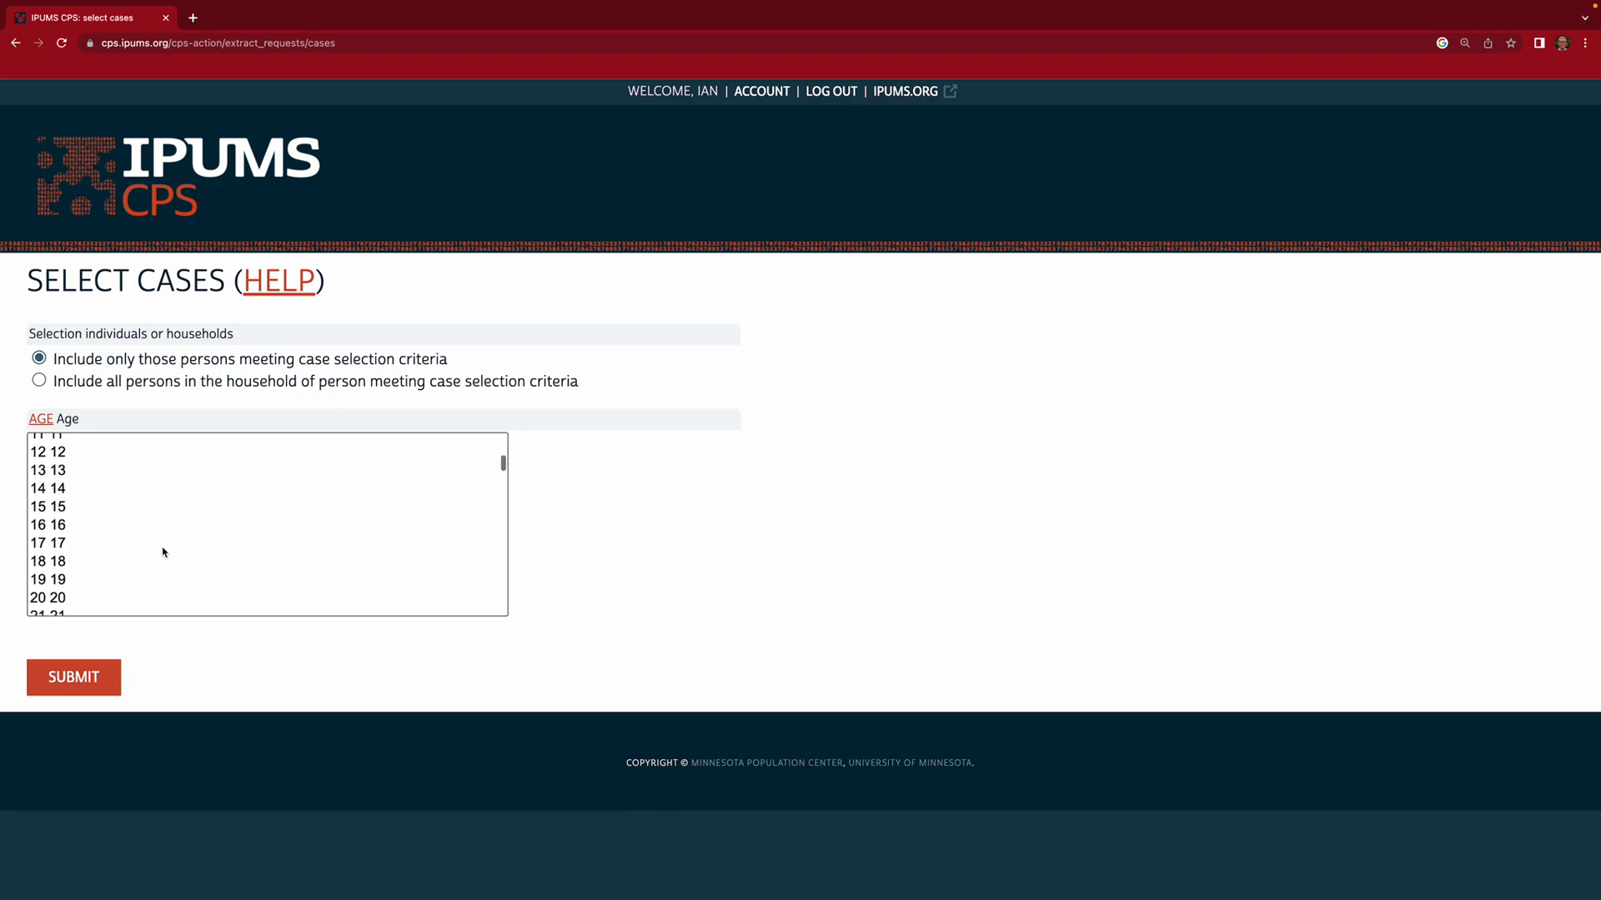
pyautogui.scroll(-4, 165, 550)
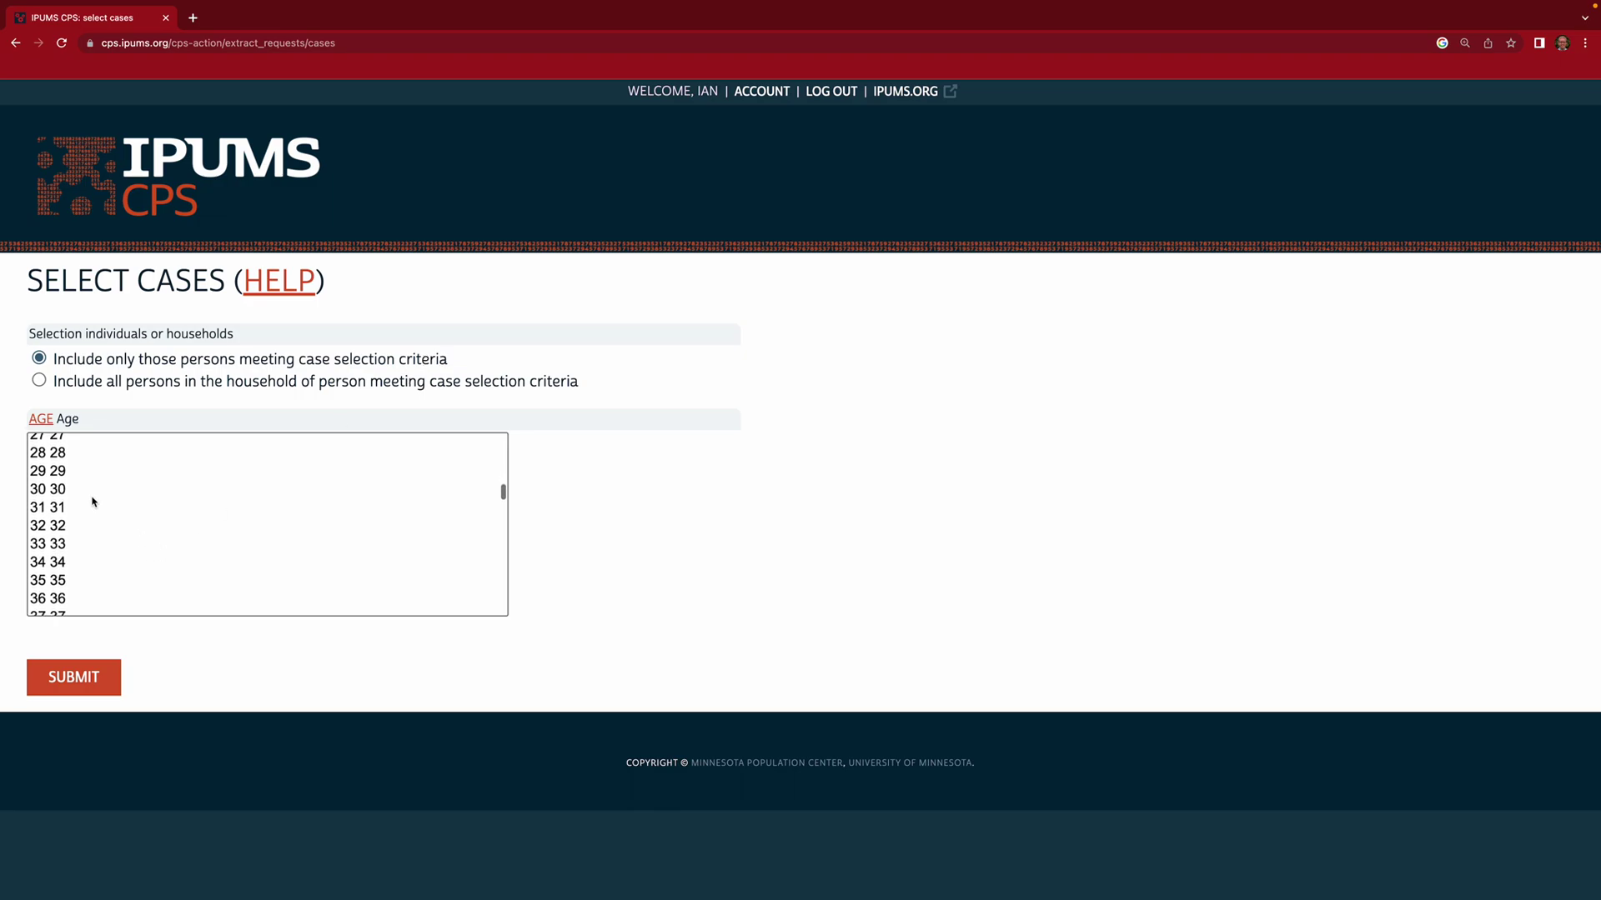
# Select ages 30 through 45 in the Age list and submit the case selection
pyautogui.click(90, 492)
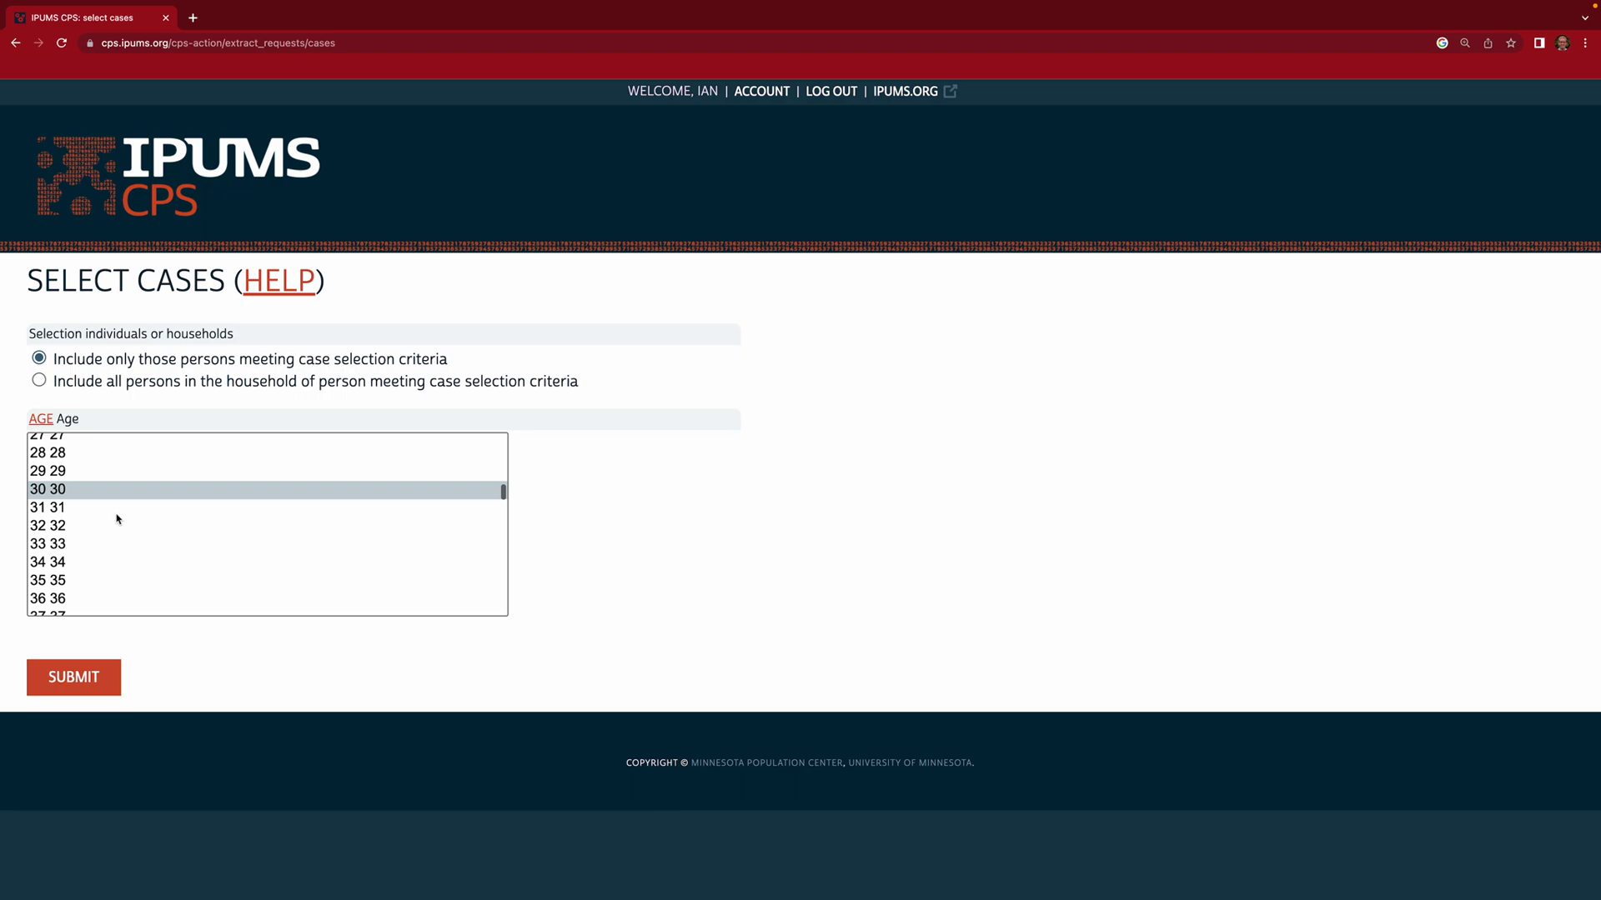
pyautogui.keyDown('shift'); pyautogui.click(108, 513); pyautogui.keyUp('shift')
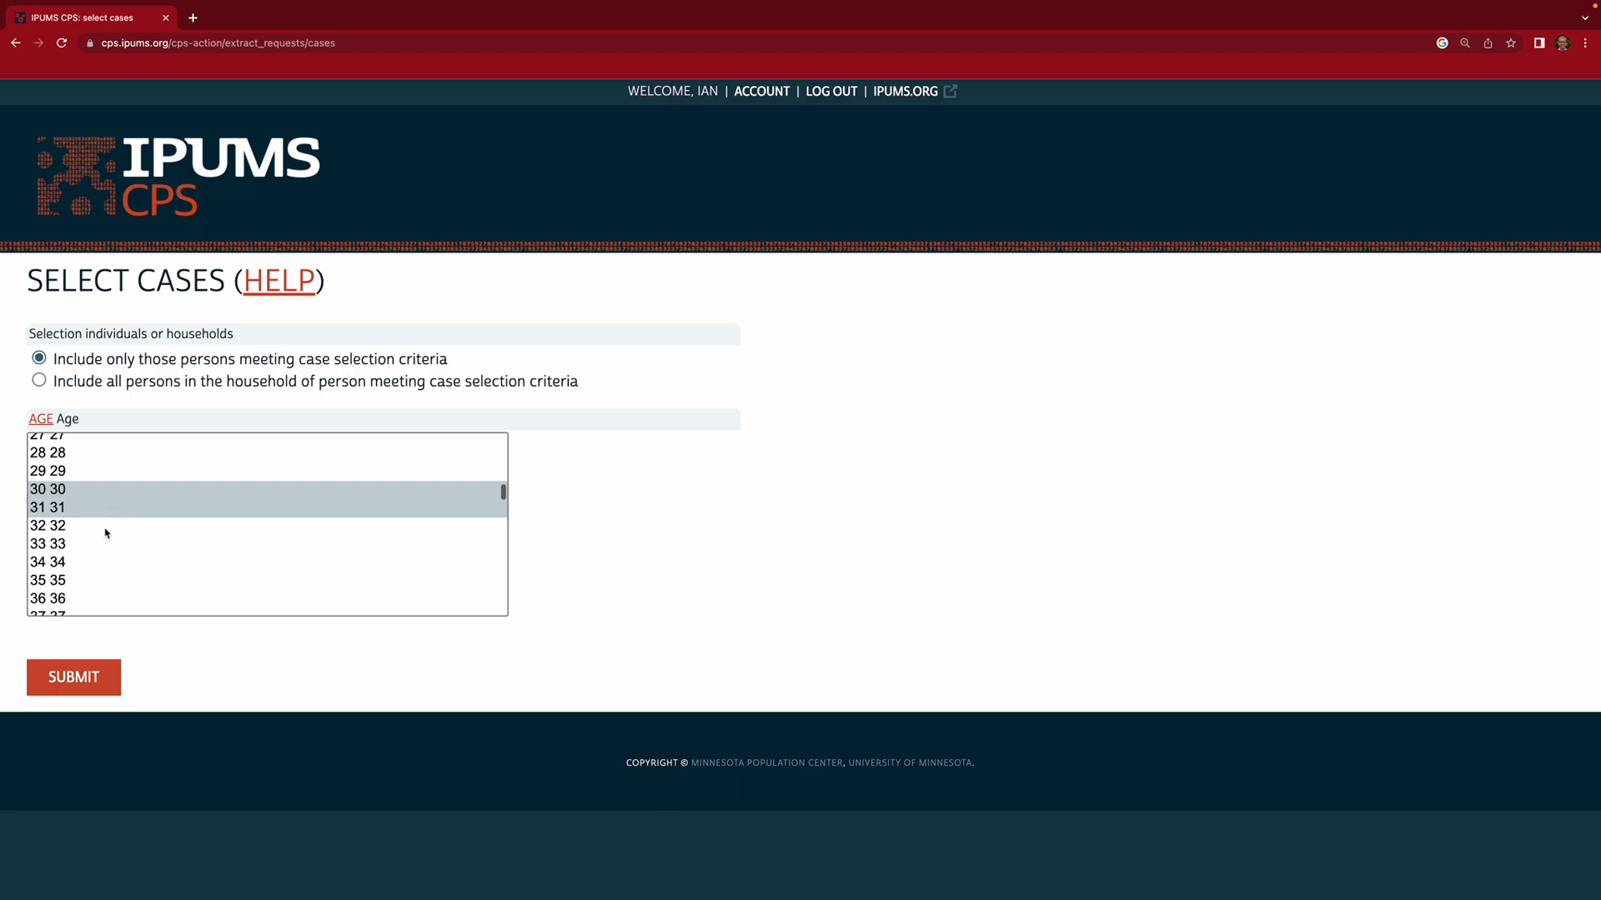
pyautogui.keyDown('shift'); pyautogui.click(105, 530); pyautogui.keyUp('shift')
pyautogui.scroll(-1, 125, 584)
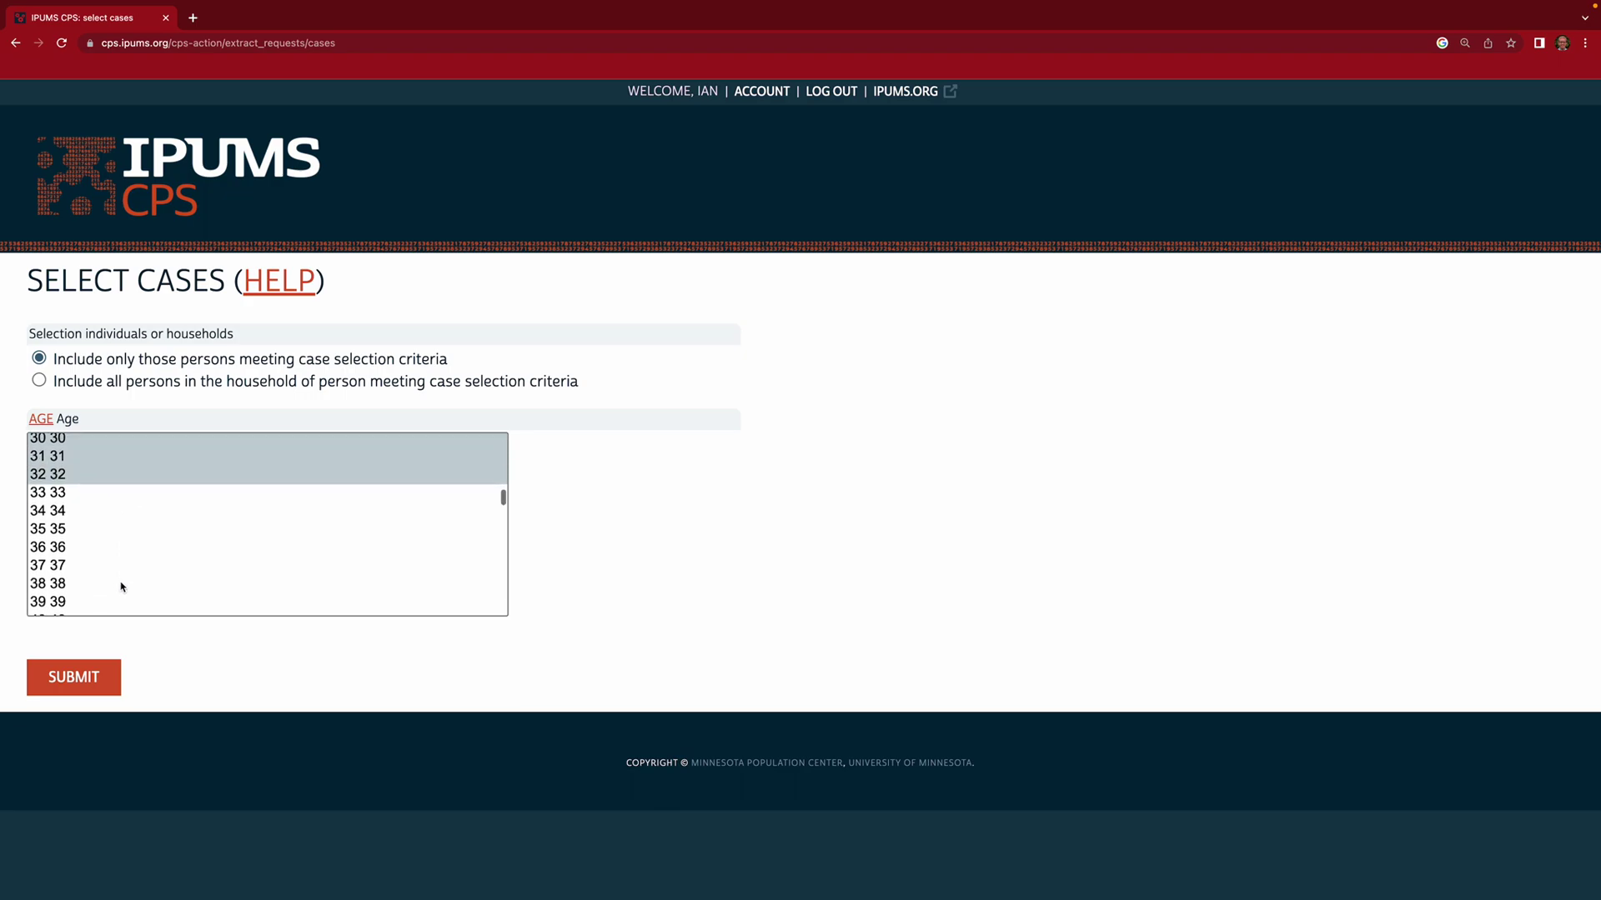
pyautogui.keyDown('shift'); pyautogui.click(100, 552); pyautogui.keyUp('shift')
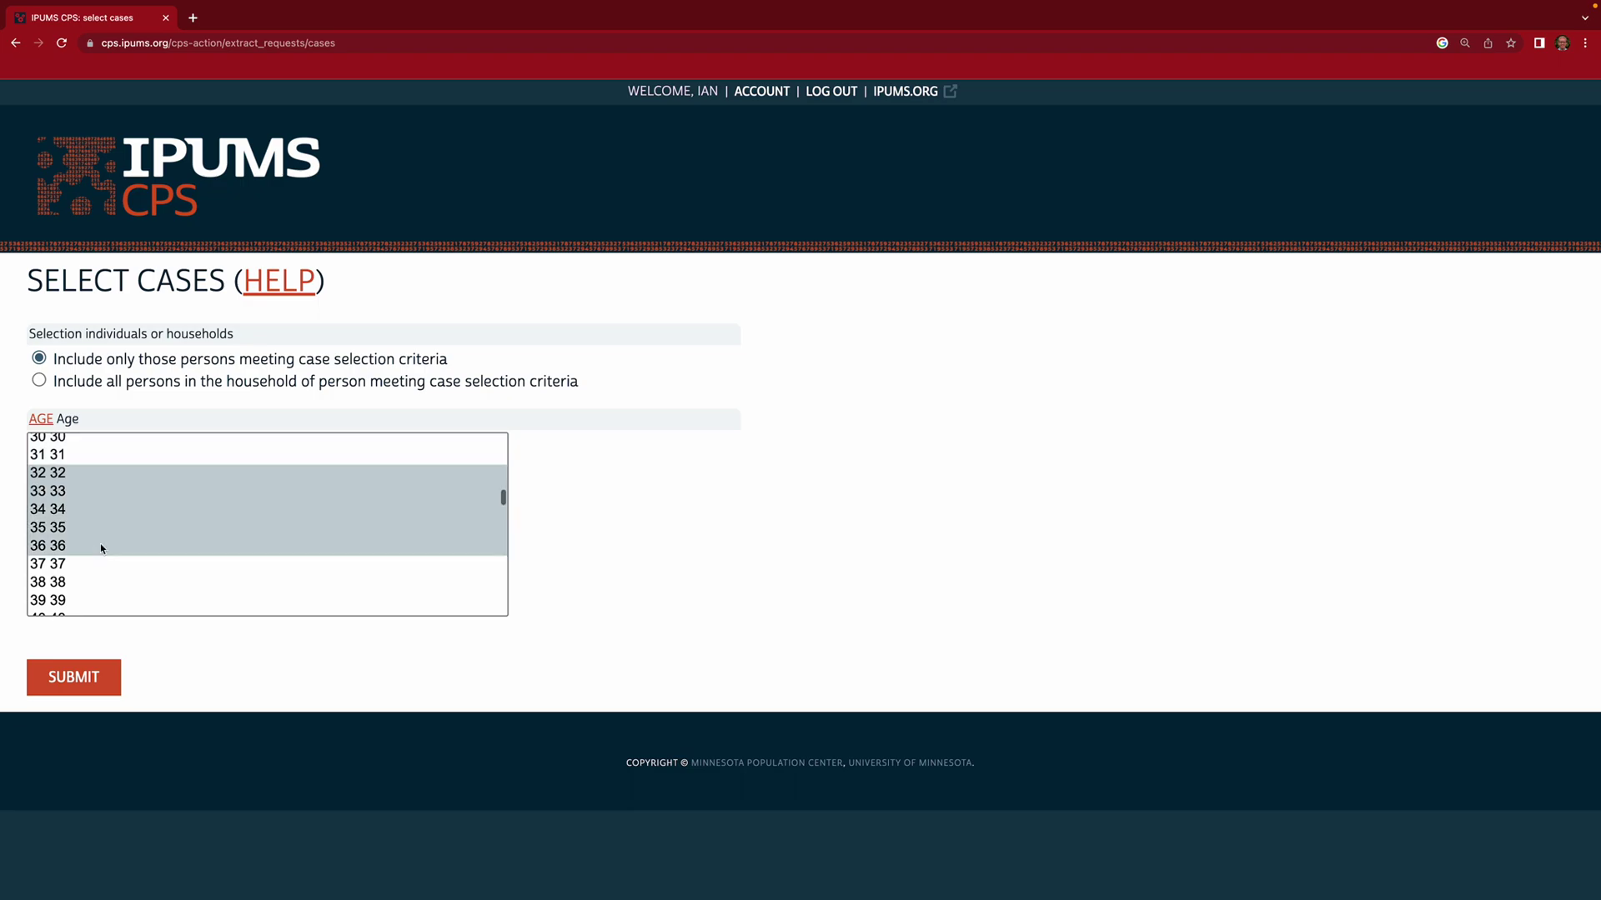
pyautogui.scroll(1, 109, 502)
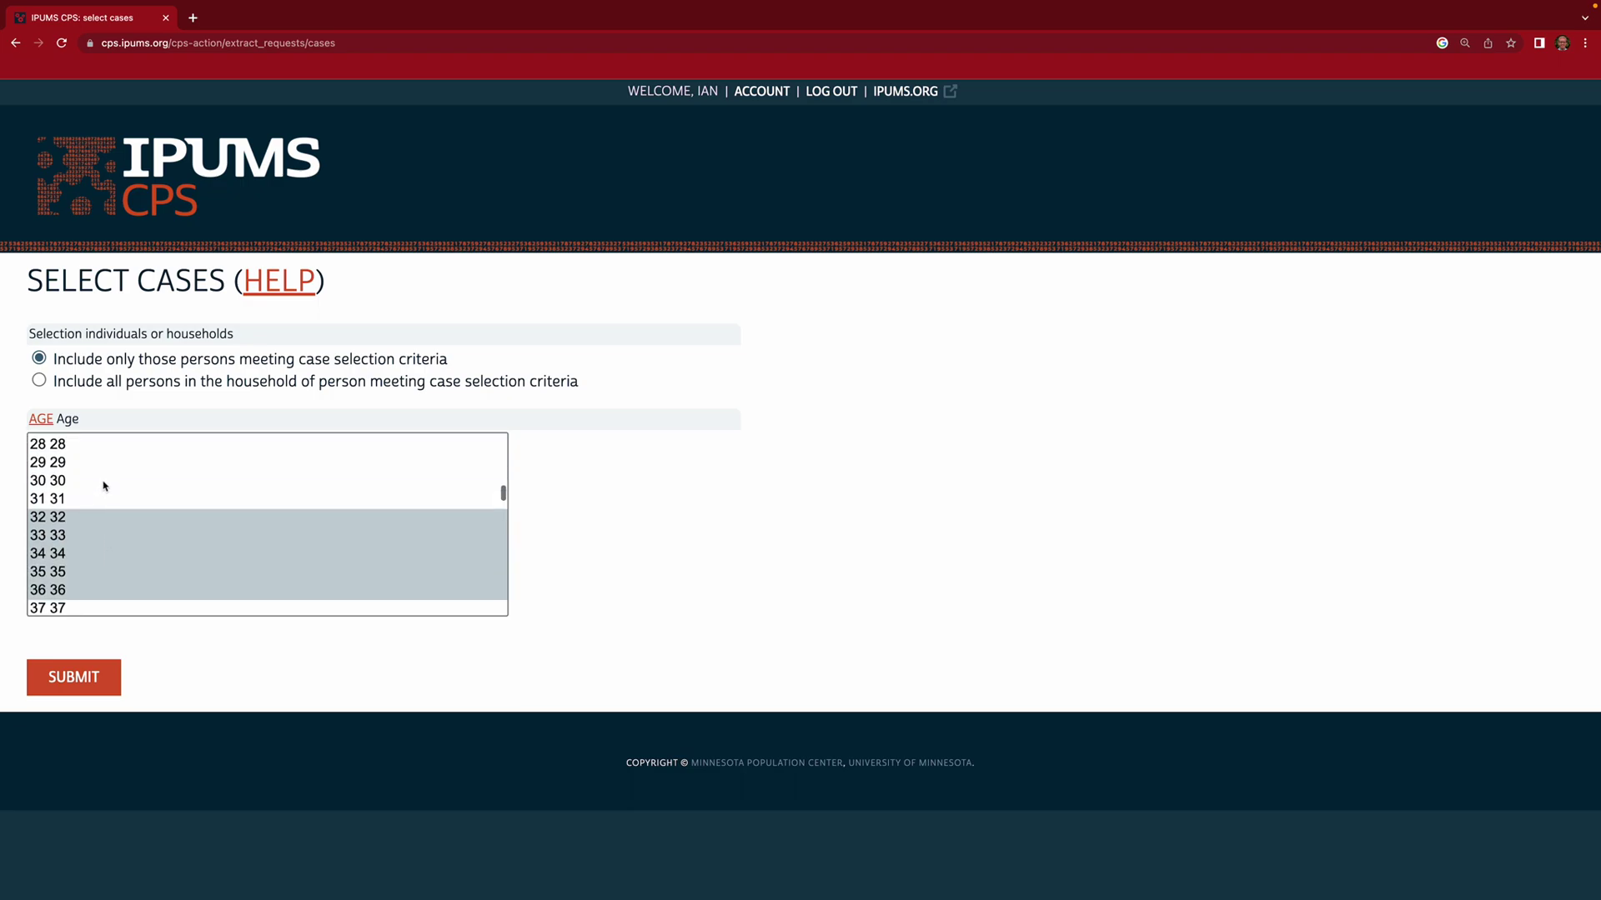
pyautogui.click(104, 486)
pyautogui.scroll(-3, 125, 542)
pyautogui.scroll(-1, 124, 547)
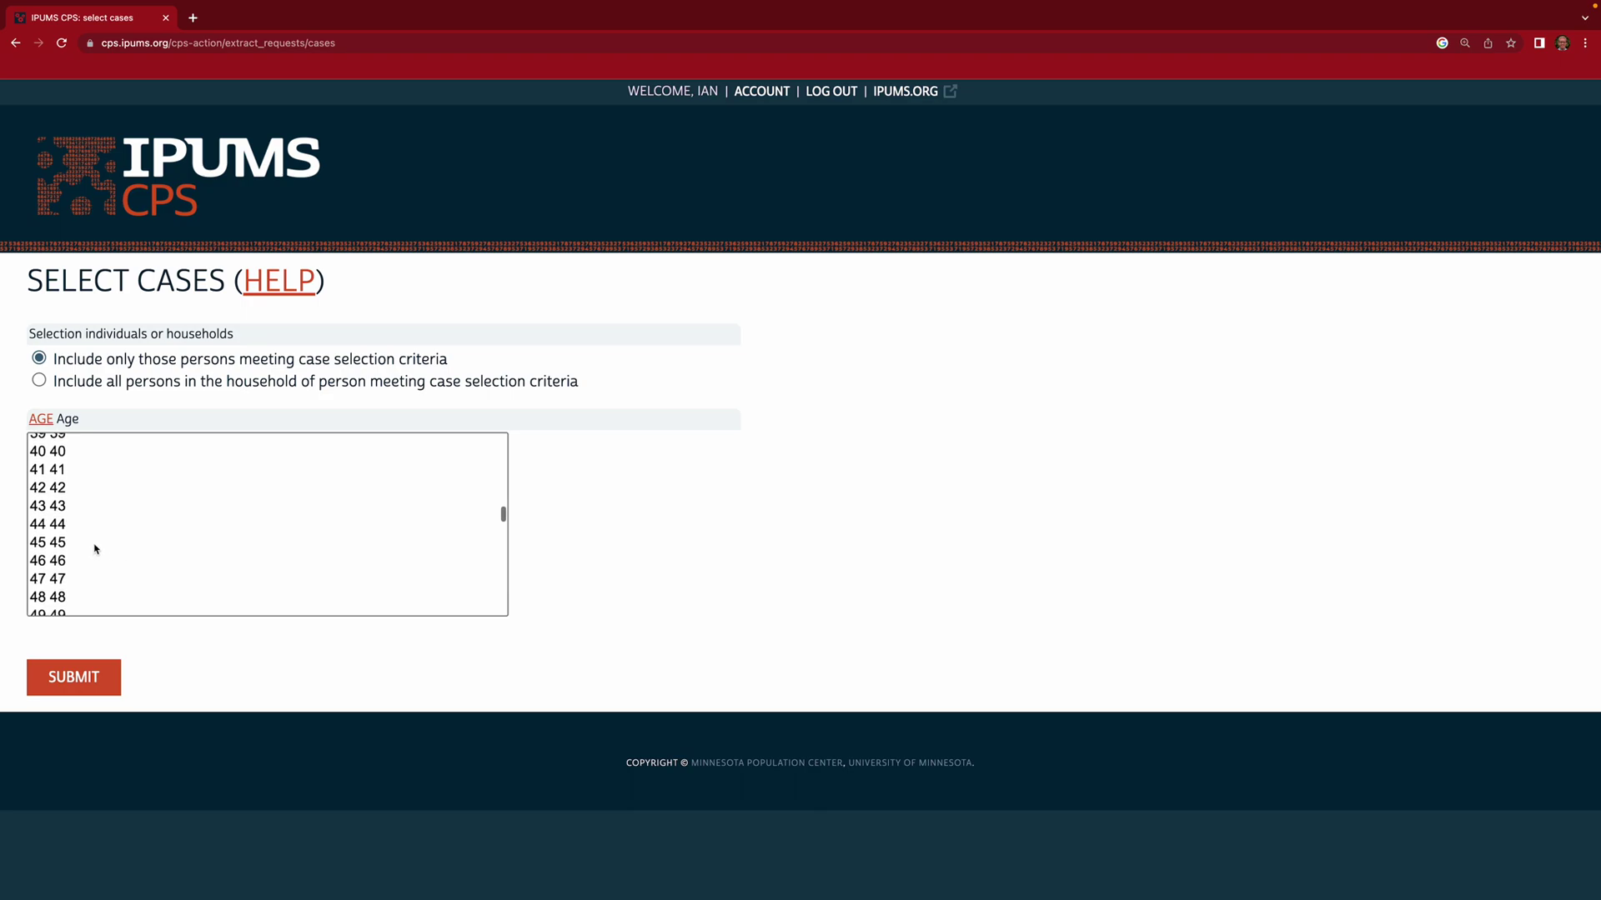
pyautogui.keyDown('shift'); pyautogui.click(96, 550); pyautogui.keyUp('shift')
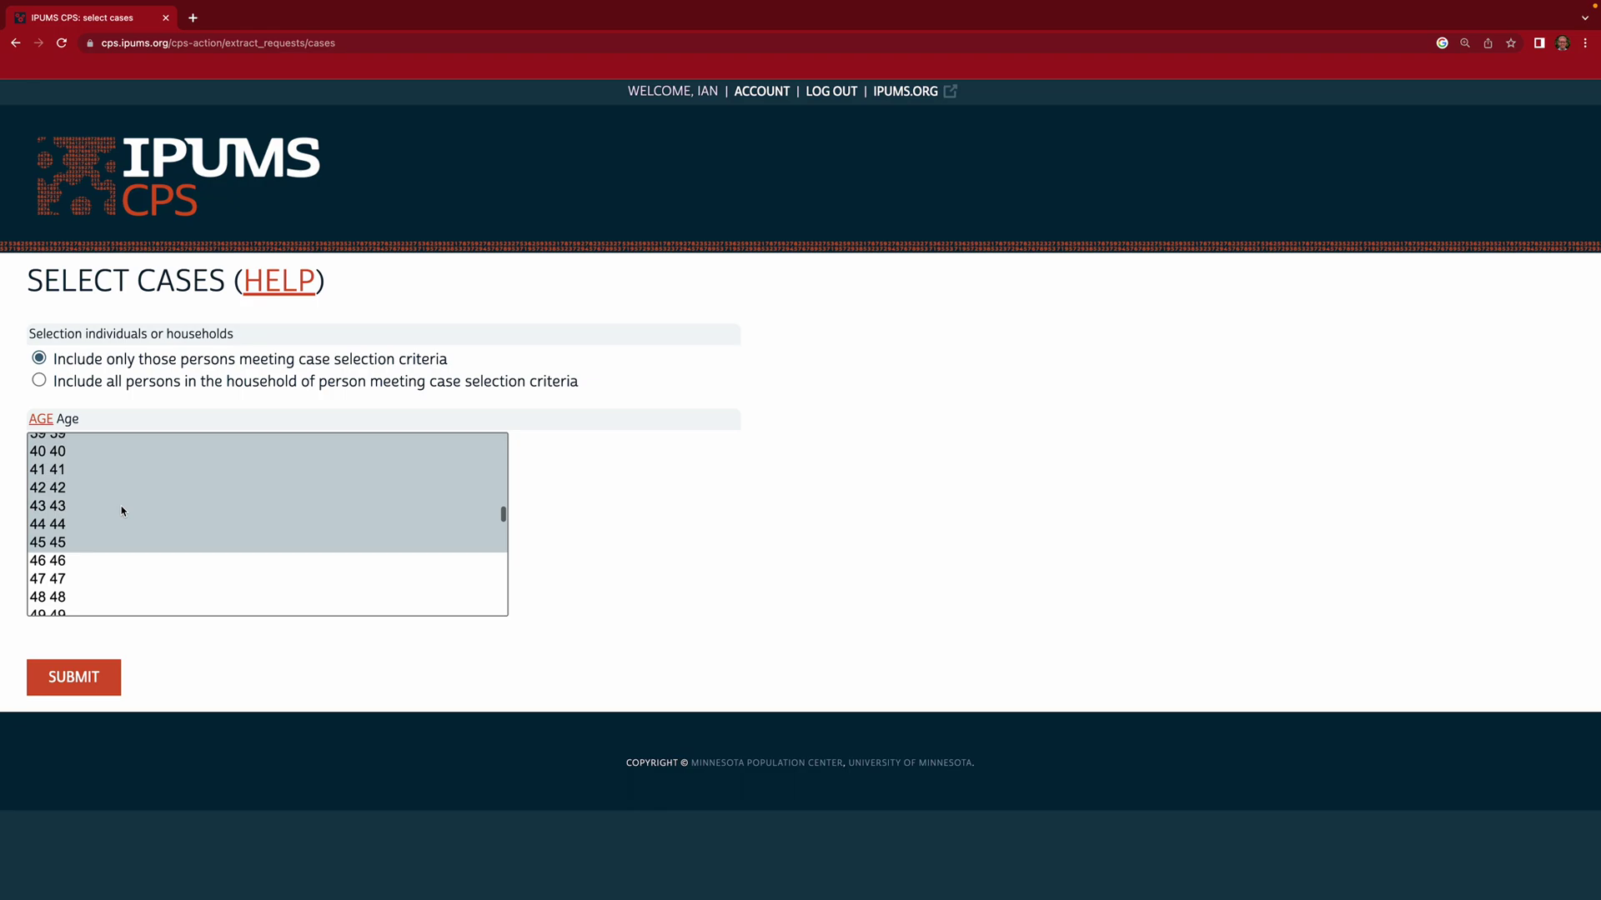
pyautogui.scroll(5, 122, 509)
pyautogui.scroll(-1, 122, 508)
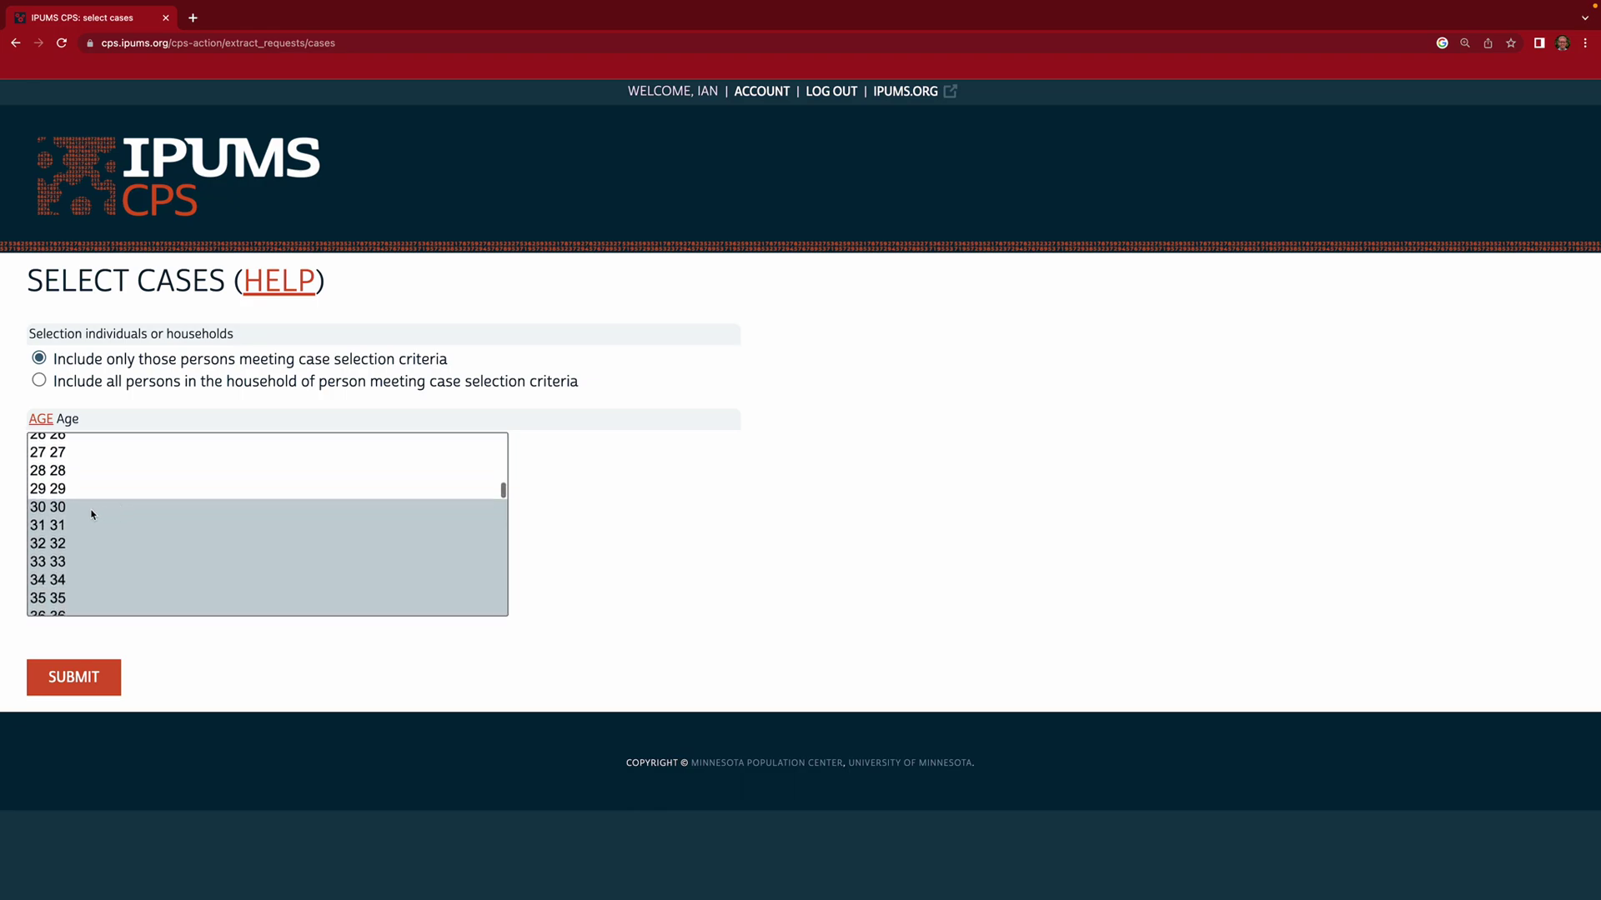
pyautogui.scroll(-5, 92, 515)
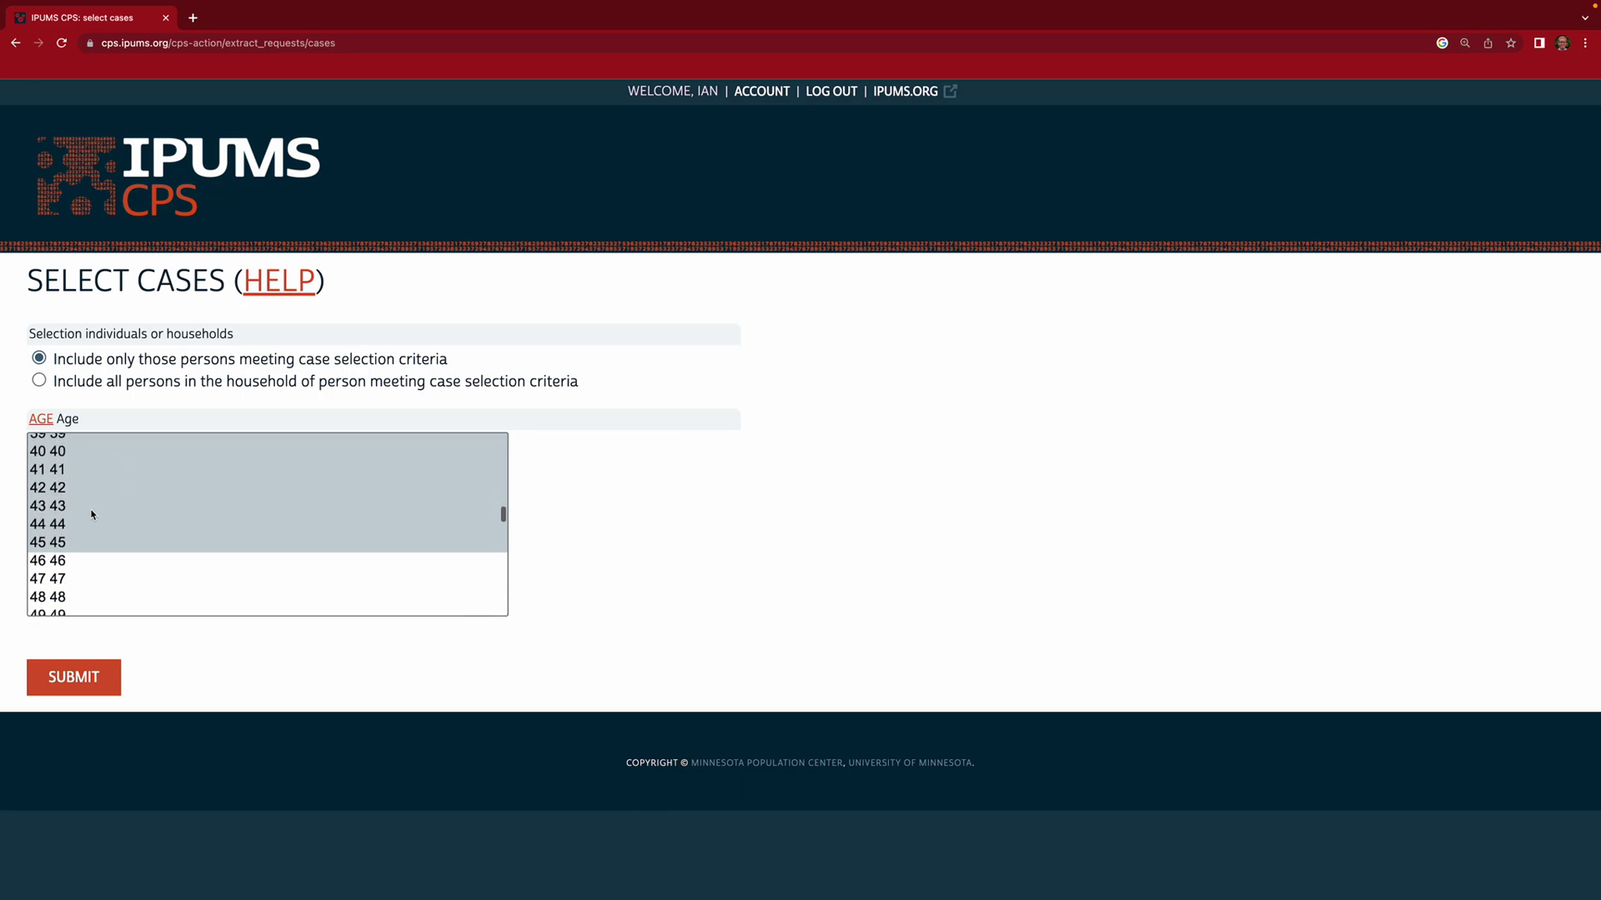
pyautogui.click(91, 684)
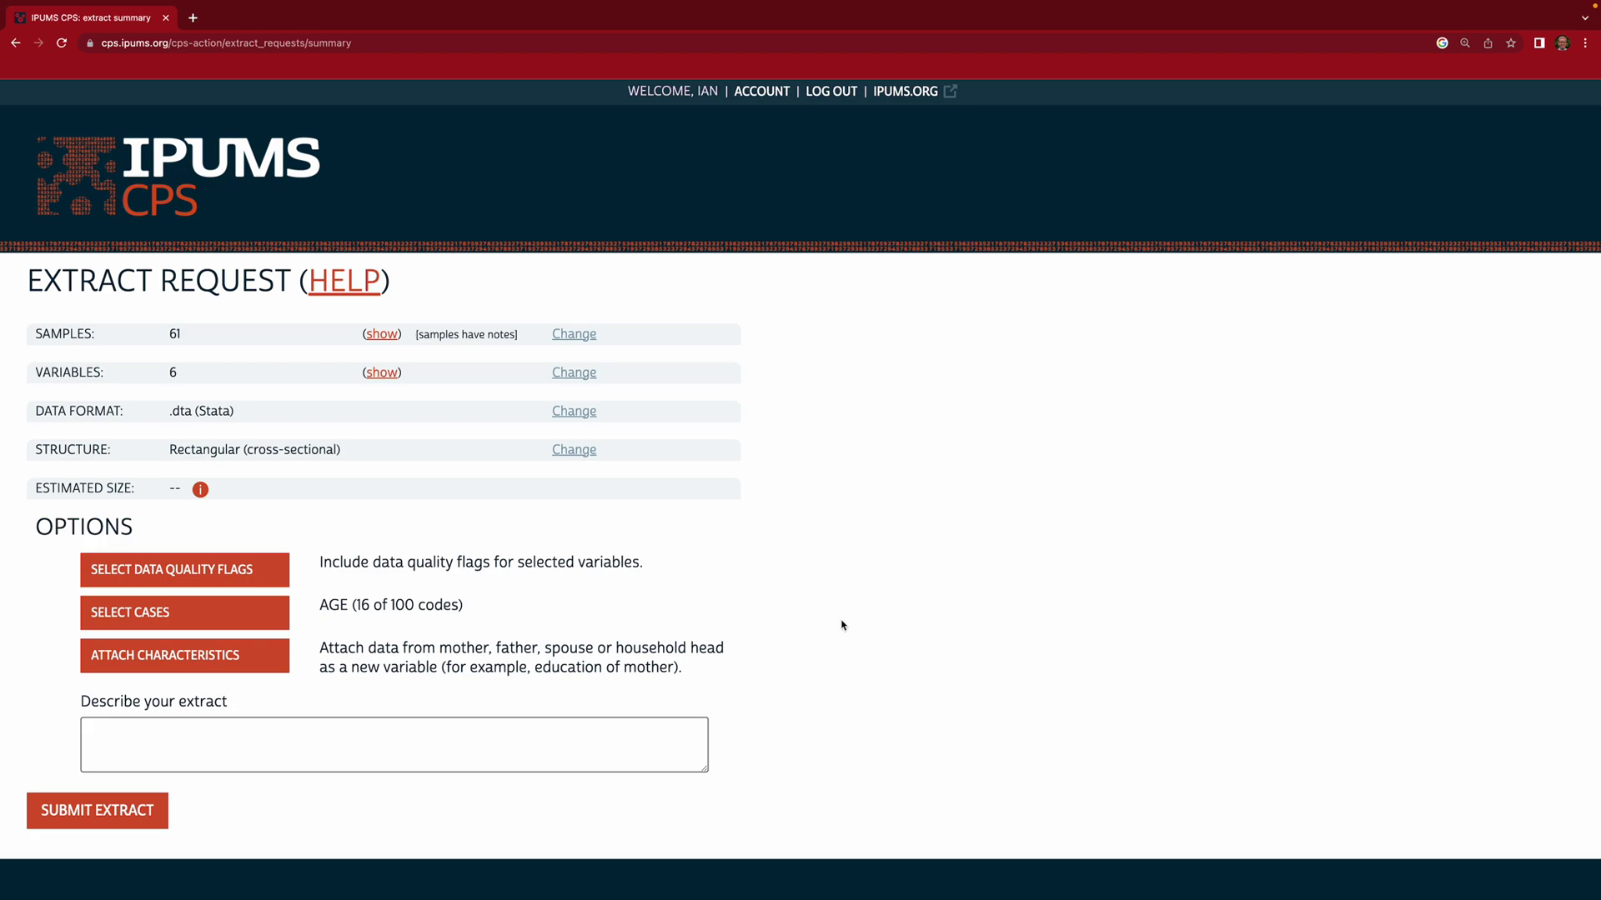
# Describe the extract as 'Data for class exercise' and submit the request
pyautogui.scroll(-1, 625, 686)
pyautogui.click(815, 638)
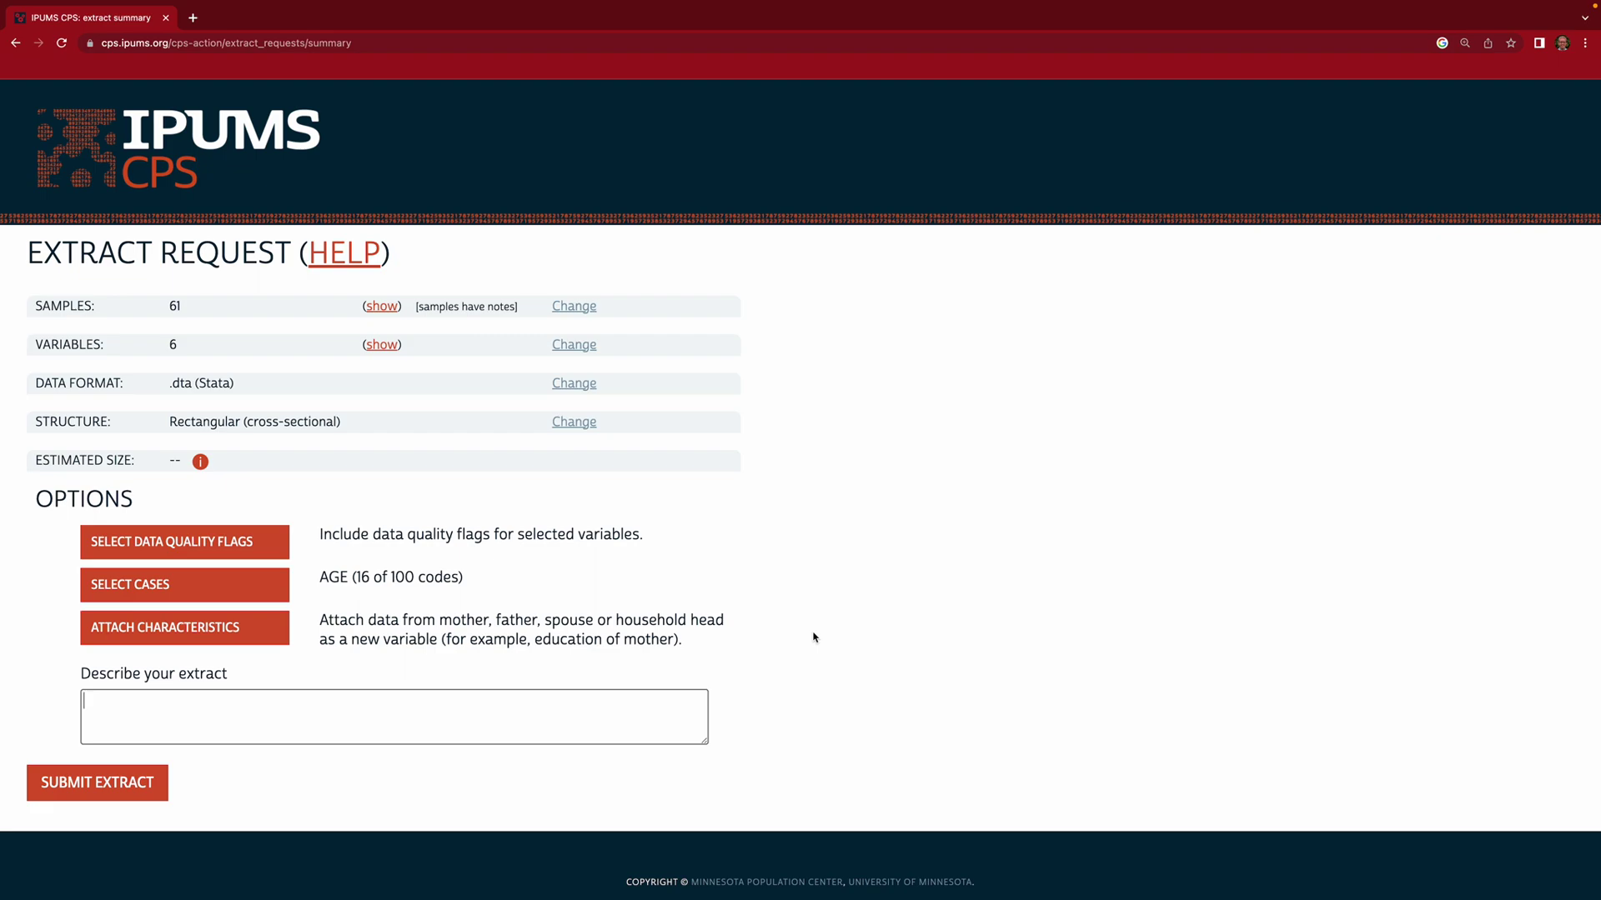
pyautogui.click(392, 717)
pyautogui.write('Data for class exercise')
pyautogui.click(96, 793)
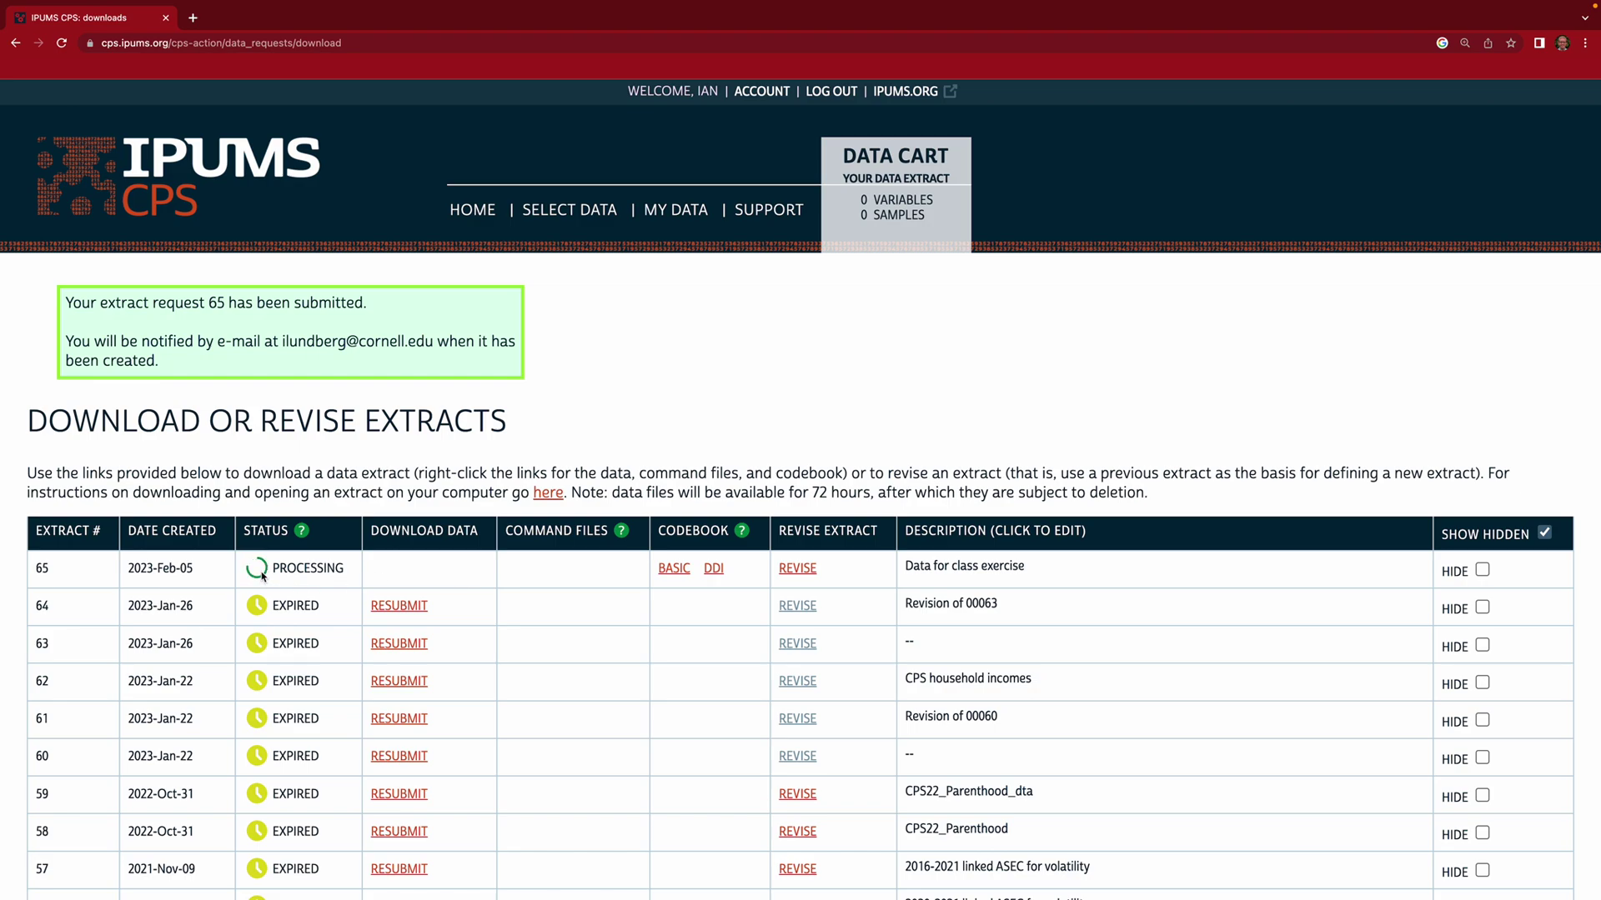
# Download the completed extract 65's 13.5 MB Stata .dta file
pyautogui.moveTo(262, 575)
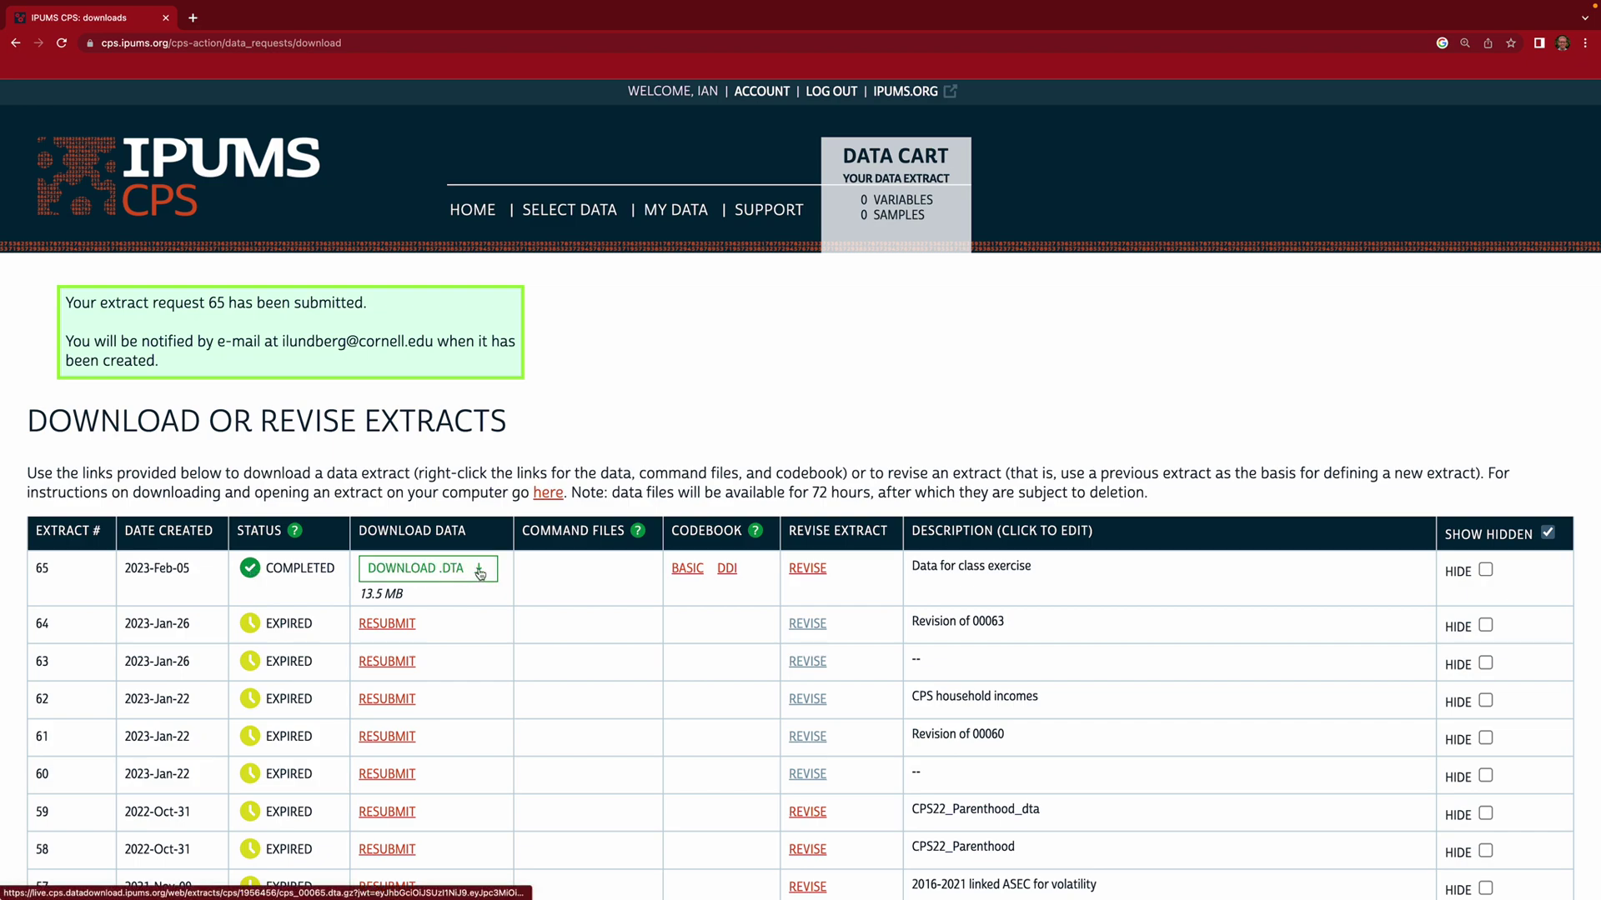
pyautogui.click(480, 574)
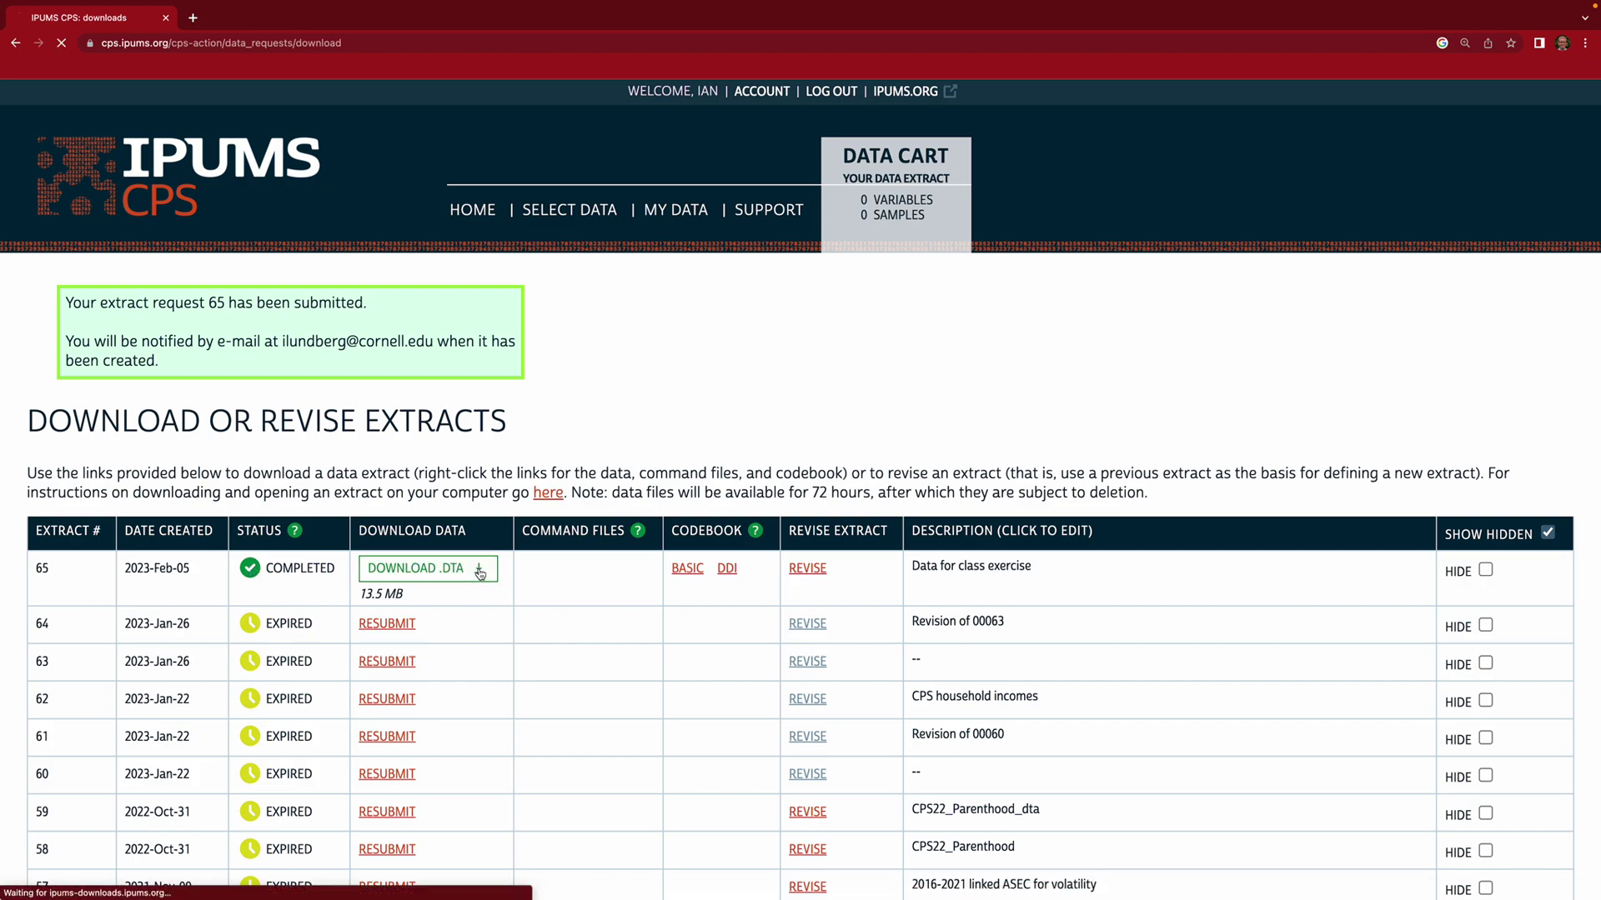